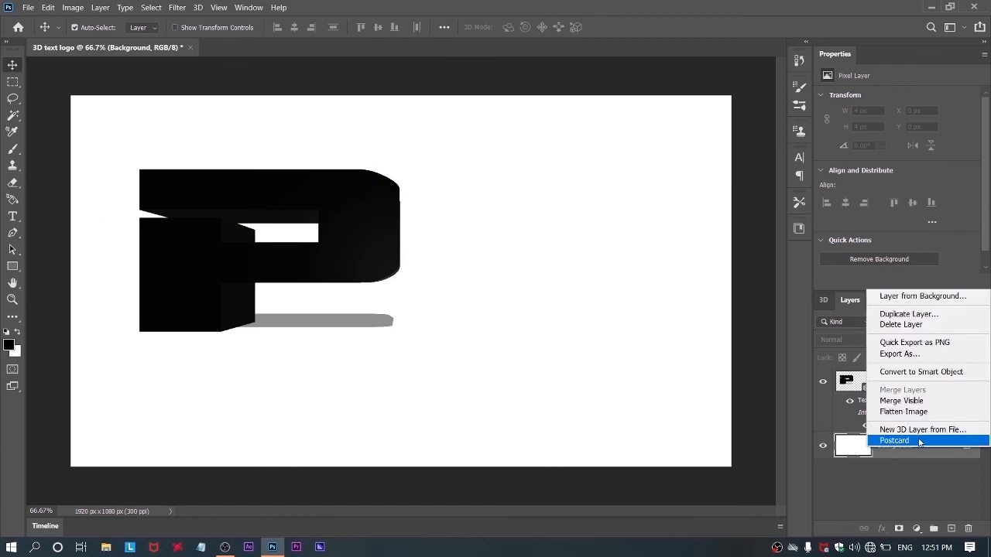
Convert the Background layer to a 3D postcard and merge it with the 3D letter layer p.
click(920, 441)
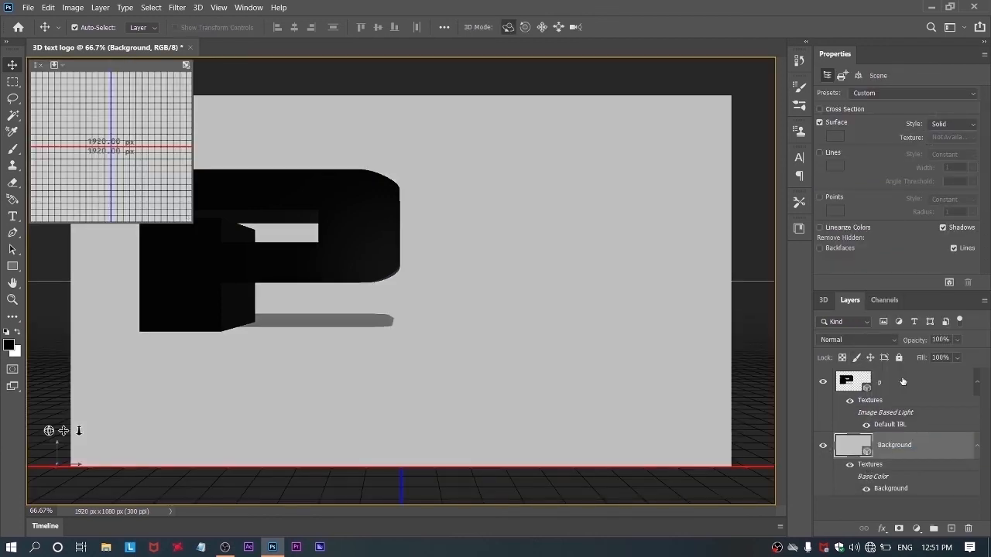
key(ctrl)
ctrl+click(902, 381)
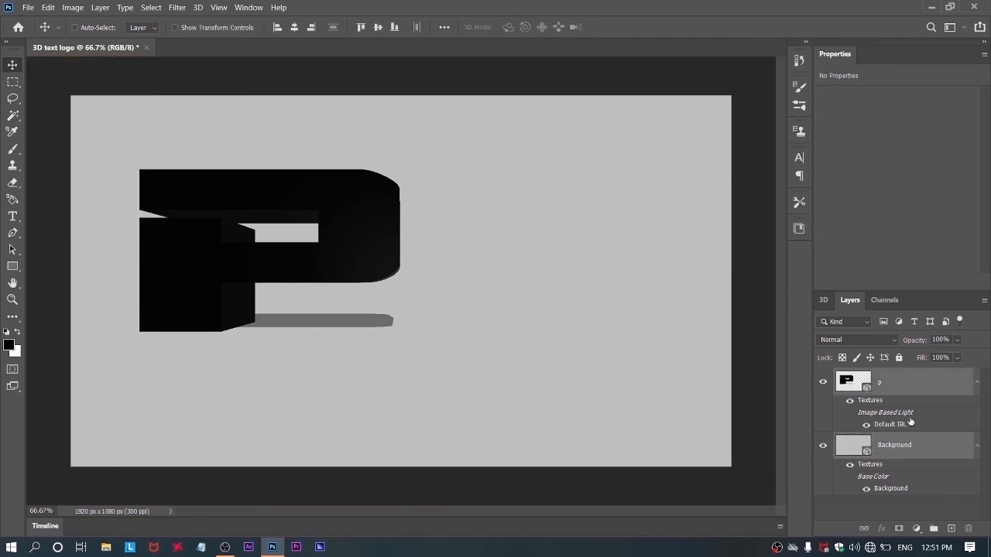
key(ctrl+e)
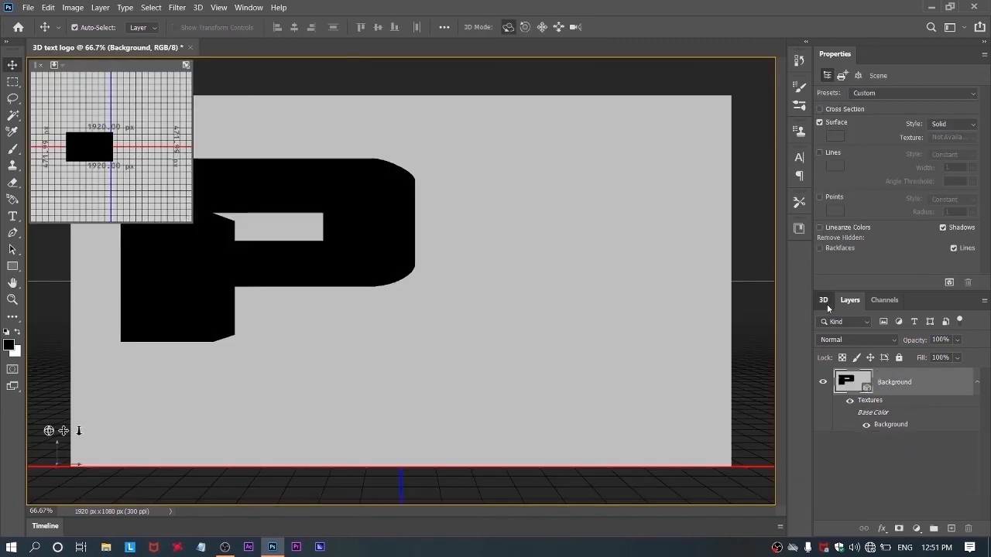
Apply a blue preset material to the letter's front face through the p Front Inflation Material.
click(827, 304)
click(900, 417)
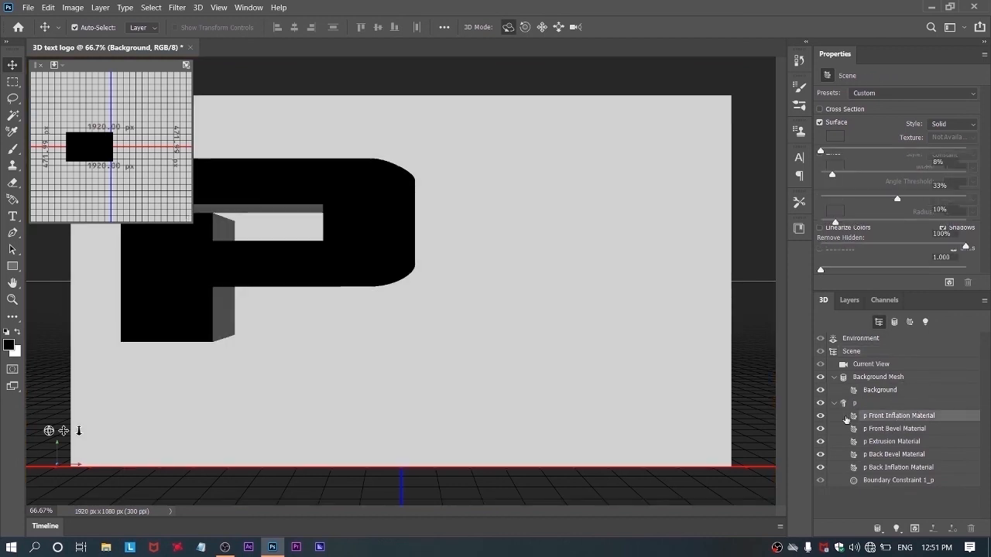
click(945, 116)
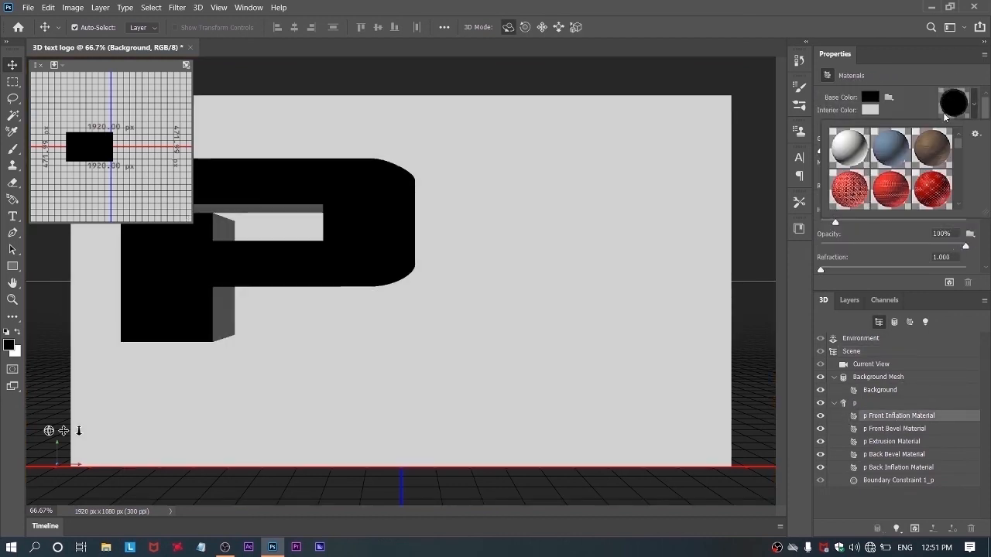
scroll(869, 160, down, 2)
scroll(869, 161, down, 8)
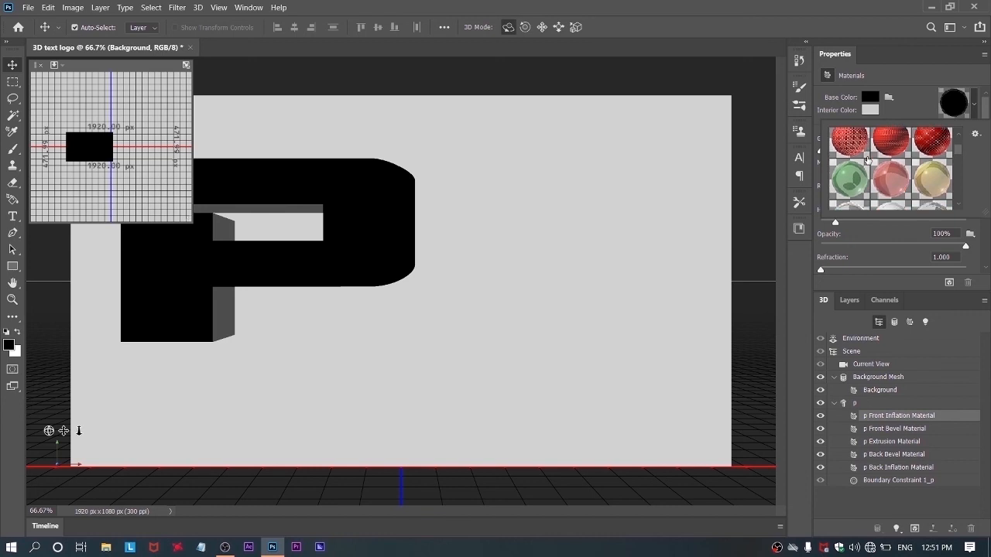
scroll(868, 160, down, 4)
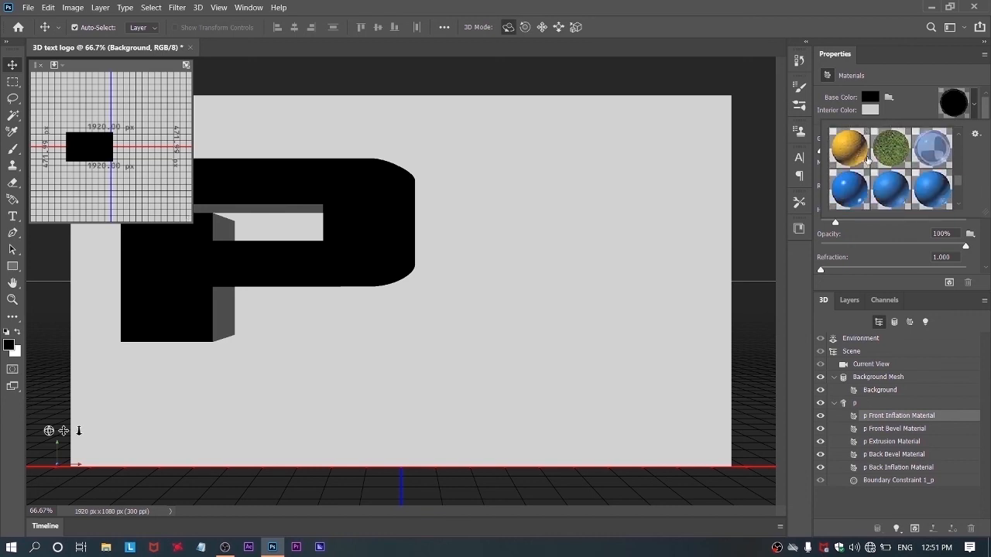
click(848, 169)
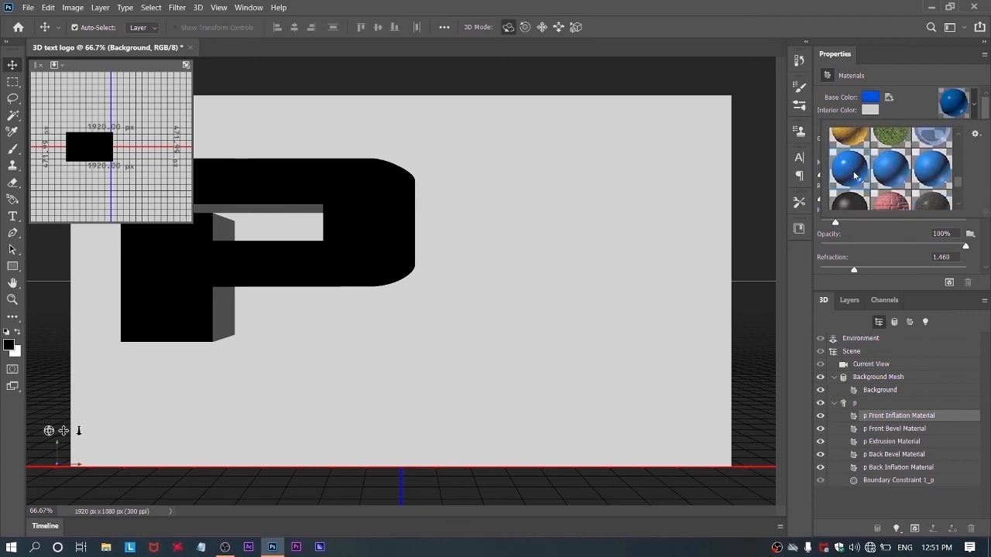
click(936, 172)
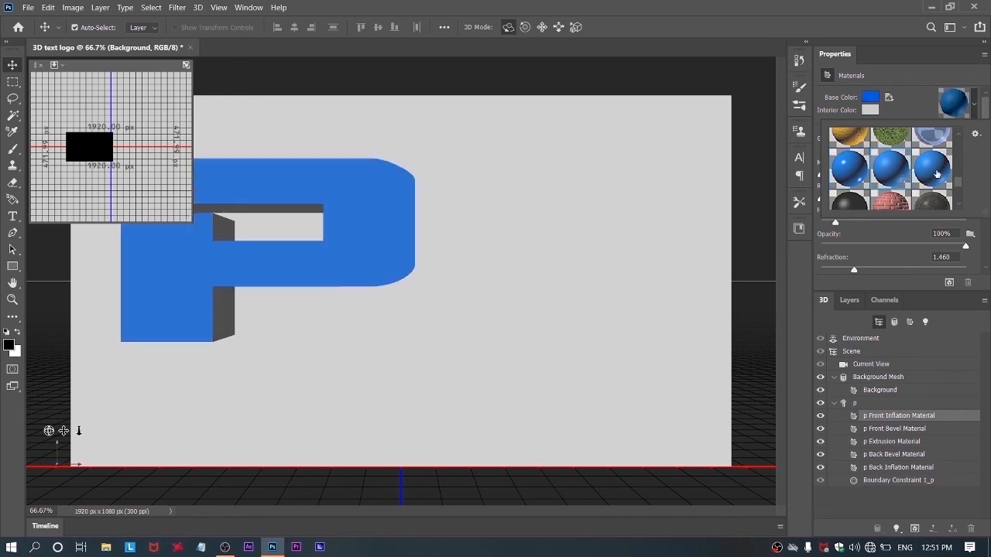
click(872, 179)
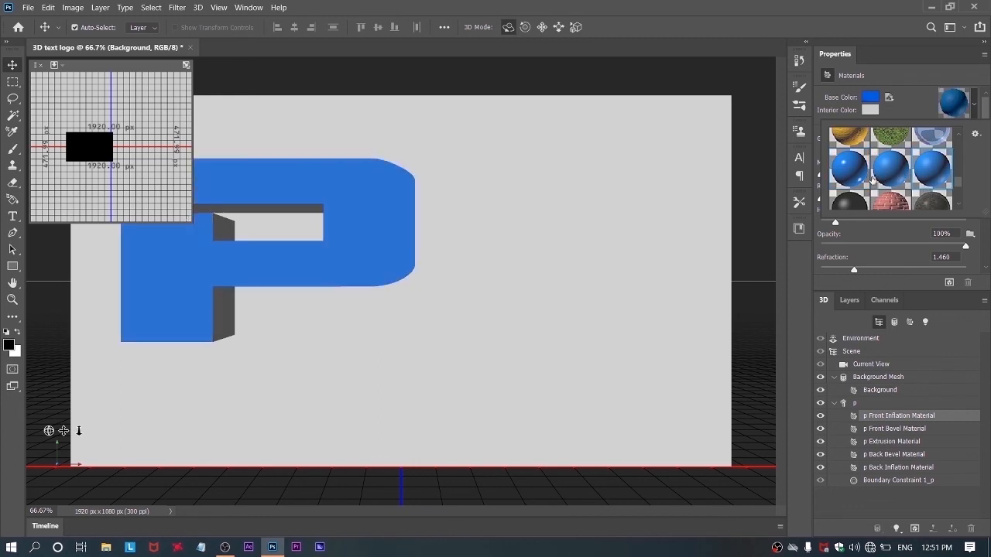
Brighten the blue base color of the p Front Inflation Material by adjusting its intensity.
click(871, 97)
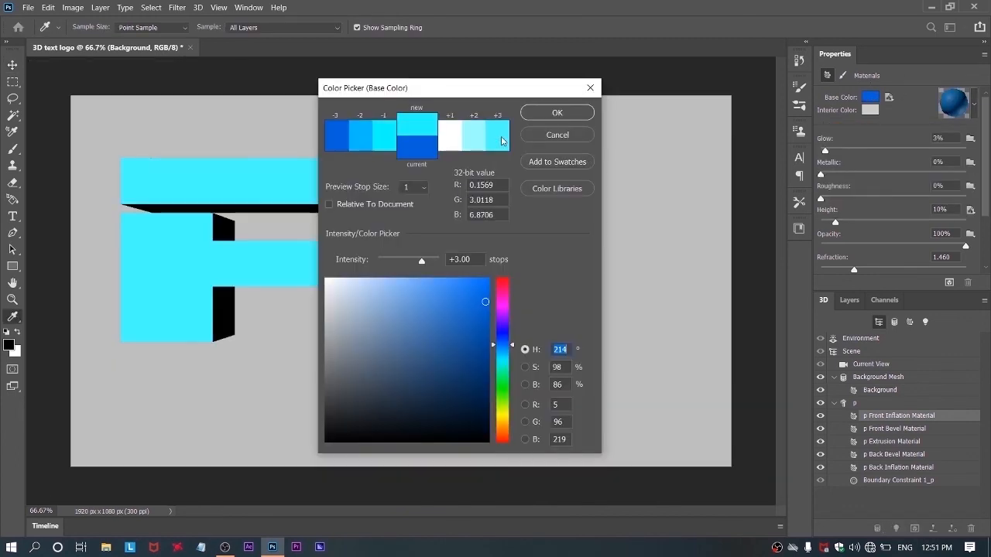
mouse_move(408, 261)
mouse_down()
mouse_move(440, 262)
mouse_move(410, 262)
mouse_up()
click(564, 113)
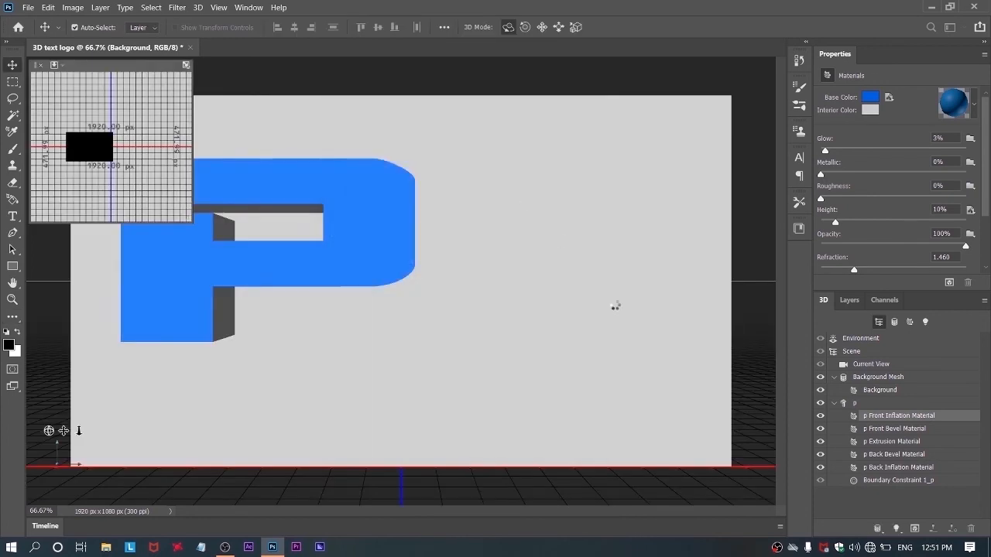
Apply the orange peel preset to the p Extrusion Material on the letter's sides.
click(891, 442)
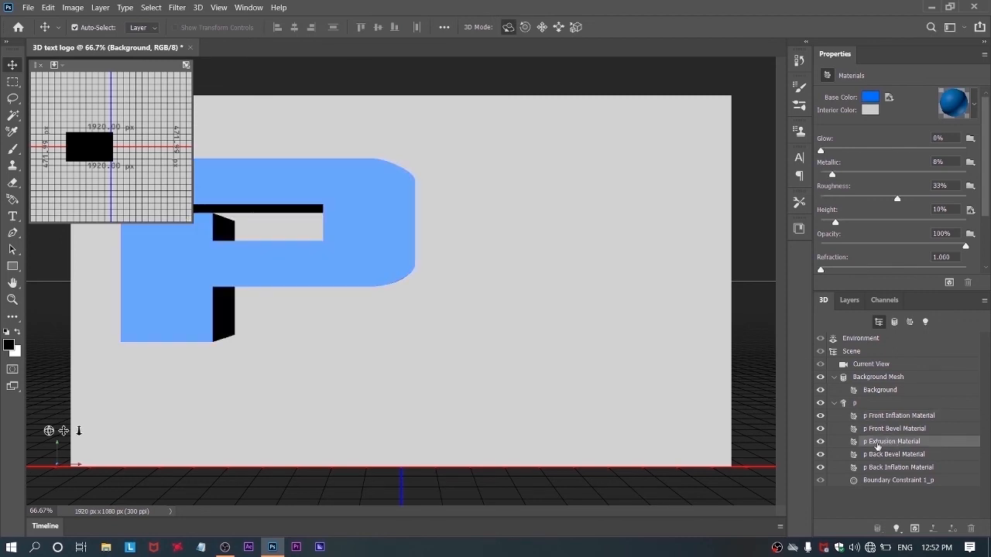
click(821, 441)
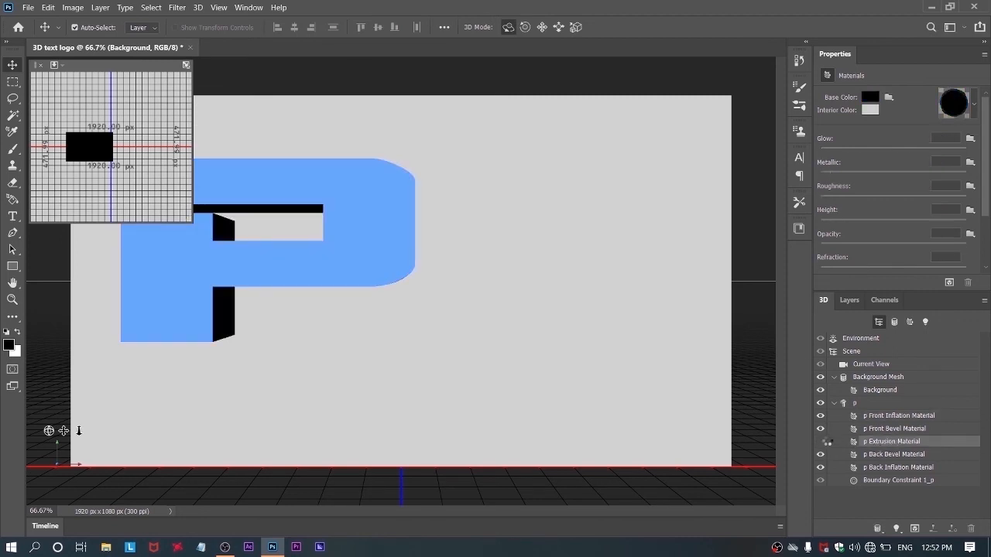
click(821, 442)
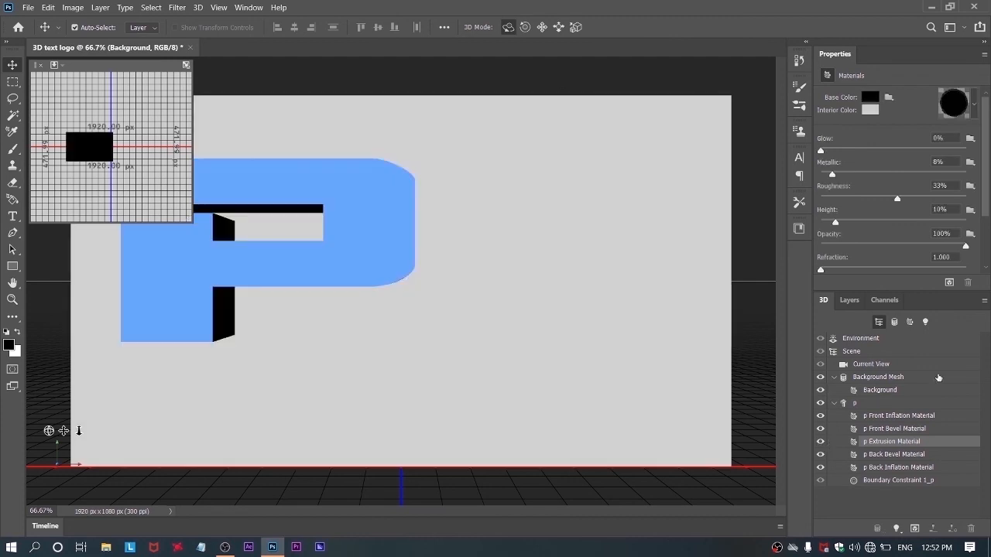
click(949, 114)
scroll(863, 158, up, 2)
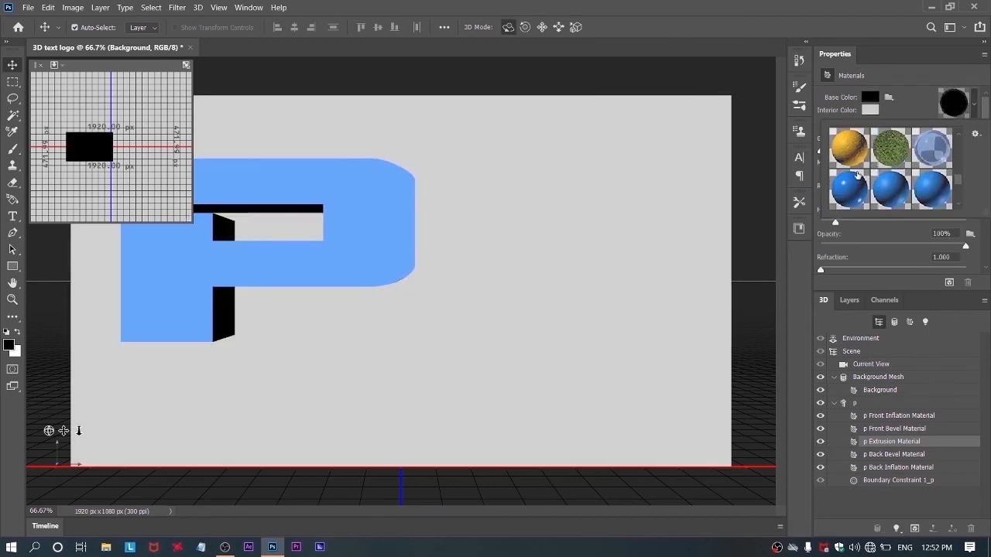
scroll(863, 158, up, 1)
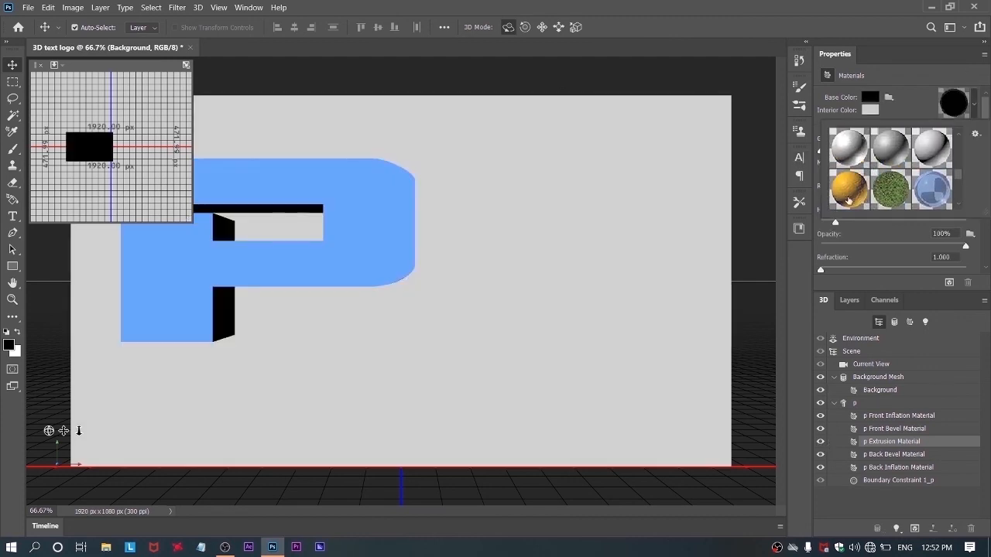
click(850, 194)
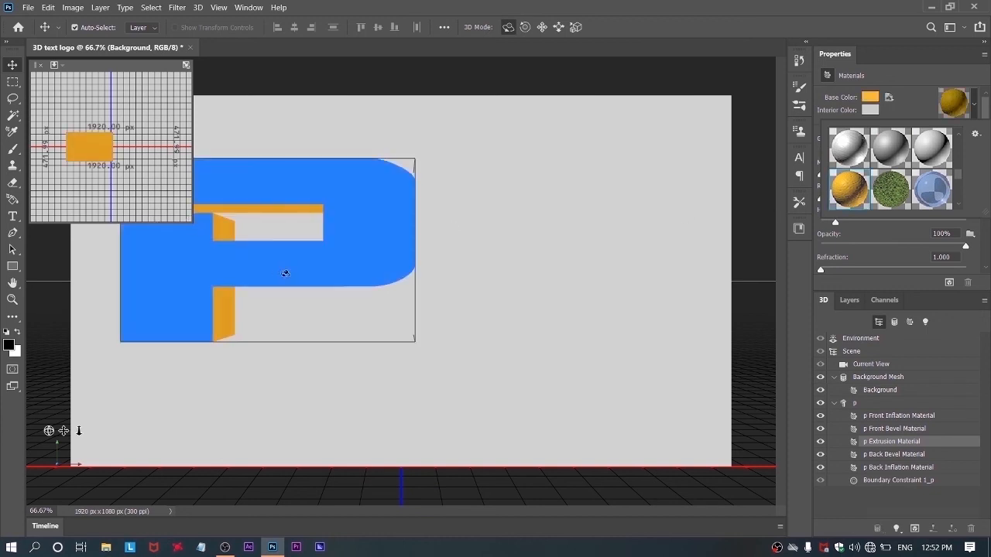
Try the gold preset on the p Extrusion Material and return to the orange peel preset.
scroll(908, 178, up, 2)
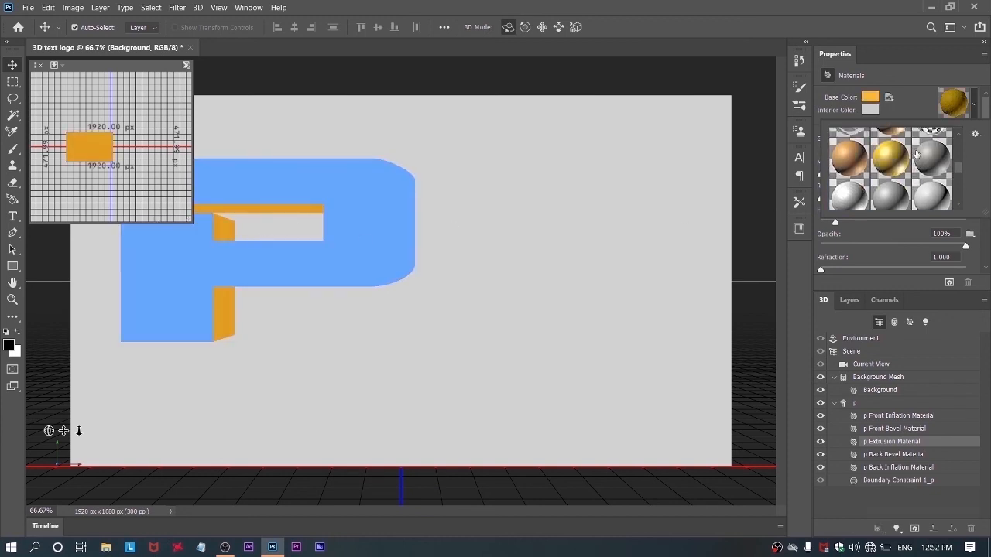
click(894, 192)
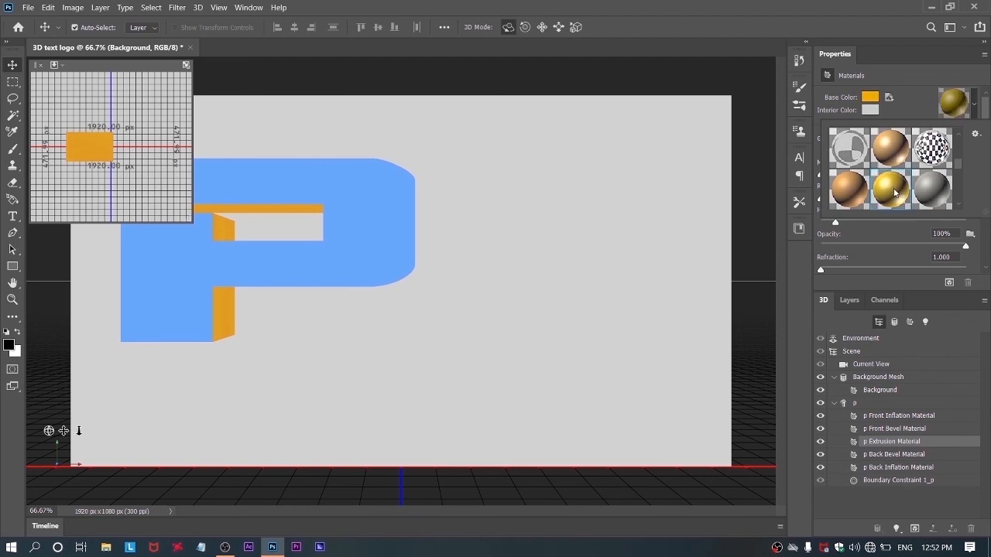
scroll(893, 192, down, 2)
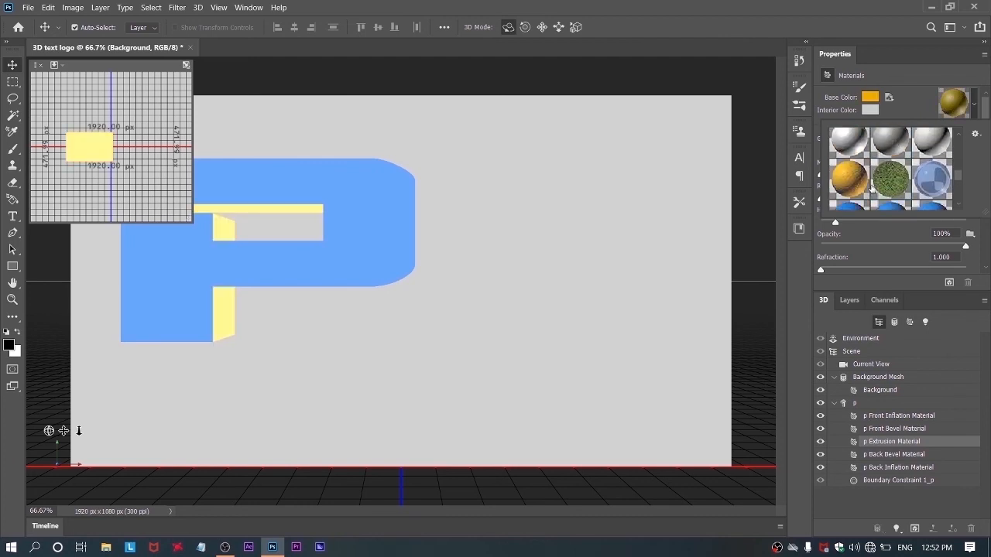
click(852, 182)
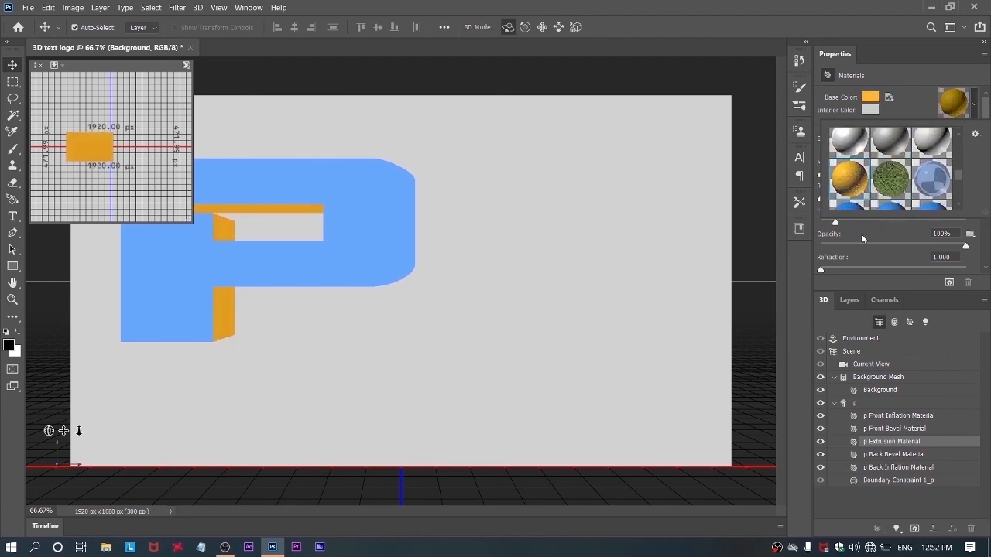
Show the layers list and collapse the Background layer's texture entries.
scroll(859, 231, down, 3)
click(847, 302)
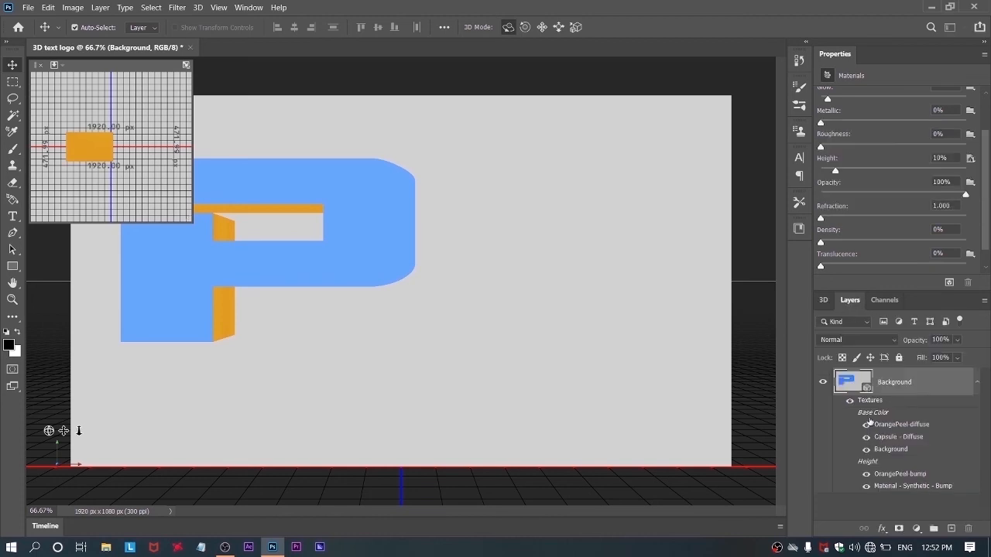
click(979, 385)
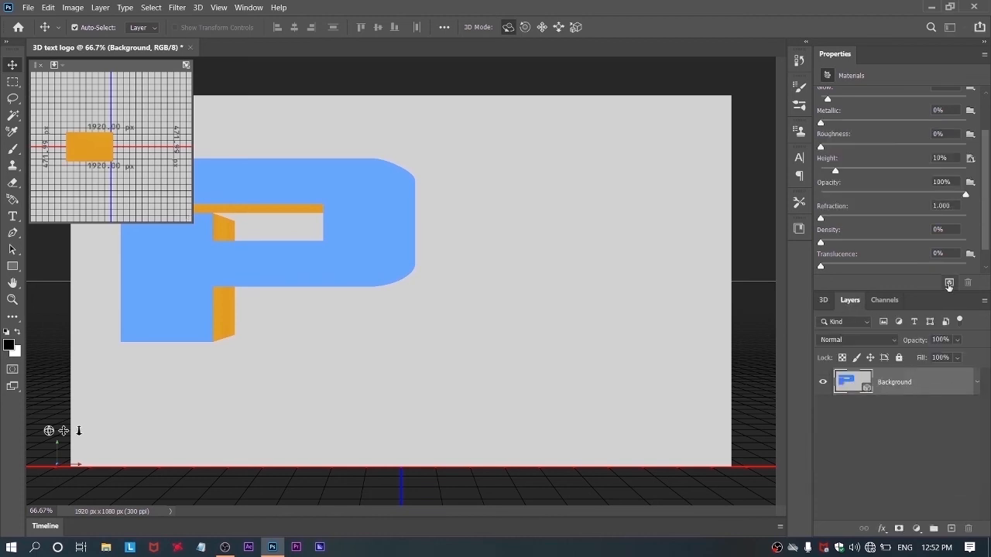
click(199, 8)
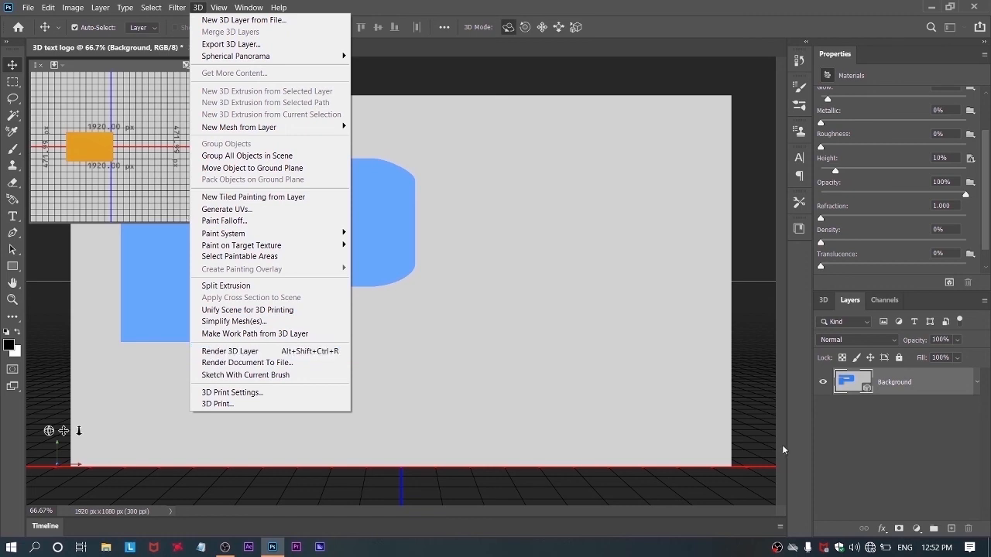
click(944, 473)
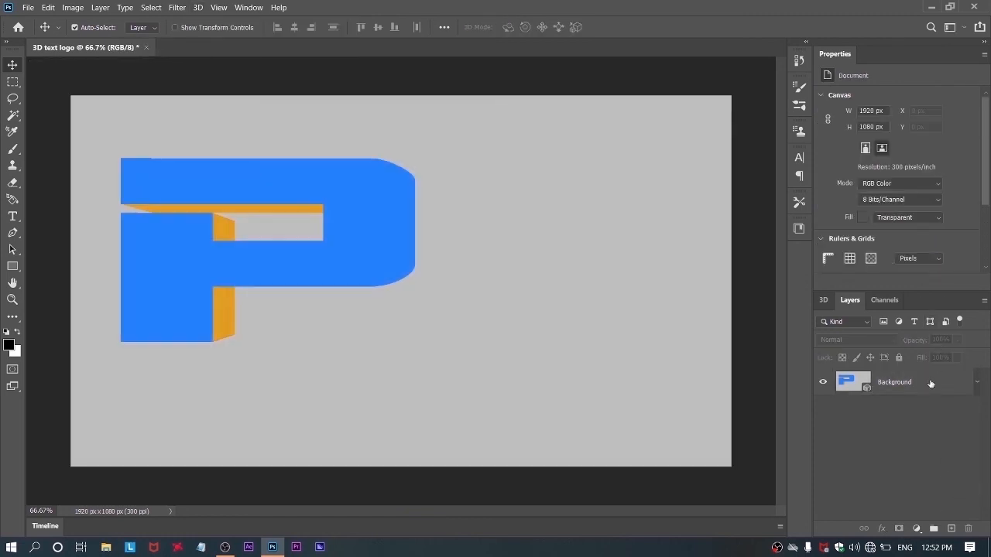
click(931, 385)
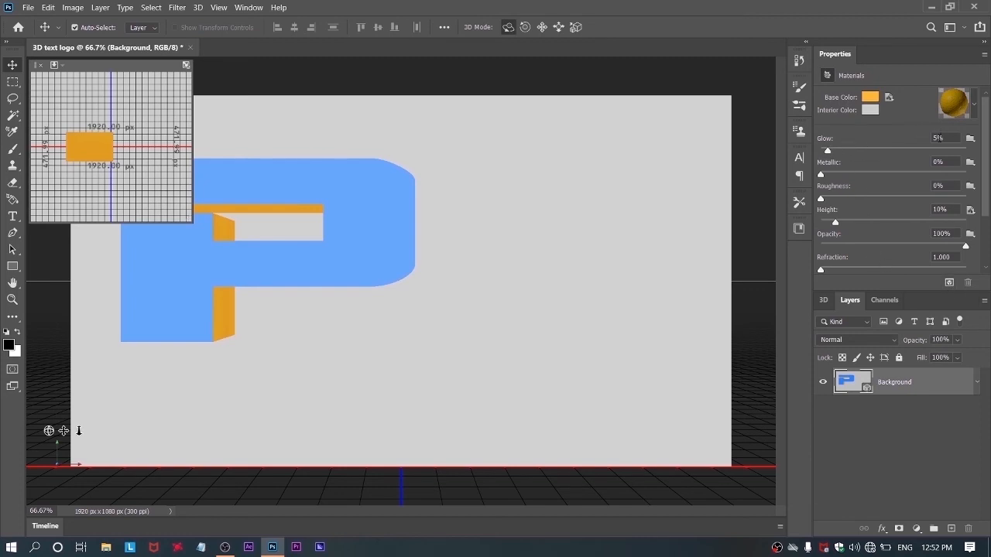
Set the glow of the p Extrusion Material to 25%.
key(BackSpace)
text(20)
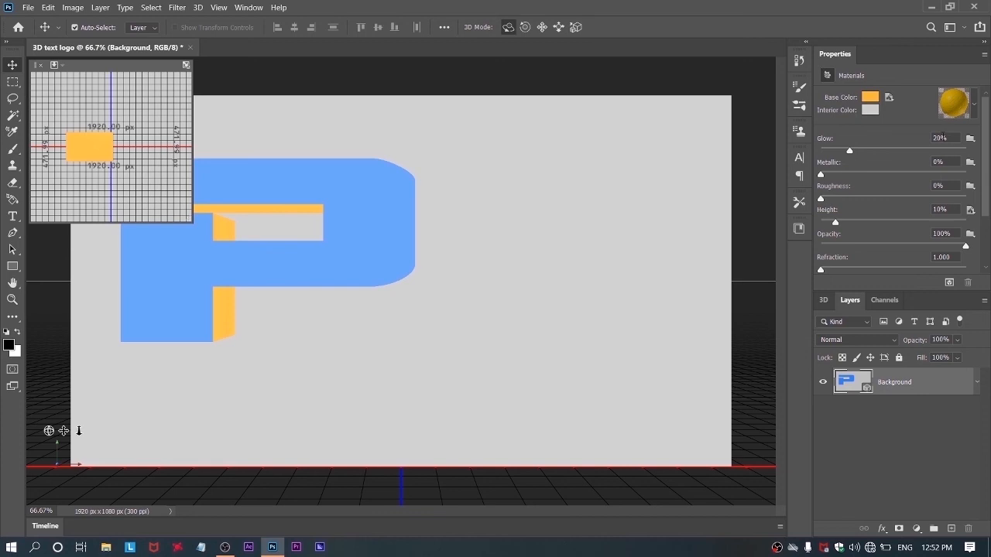
scroll(941, 139, up, 5)
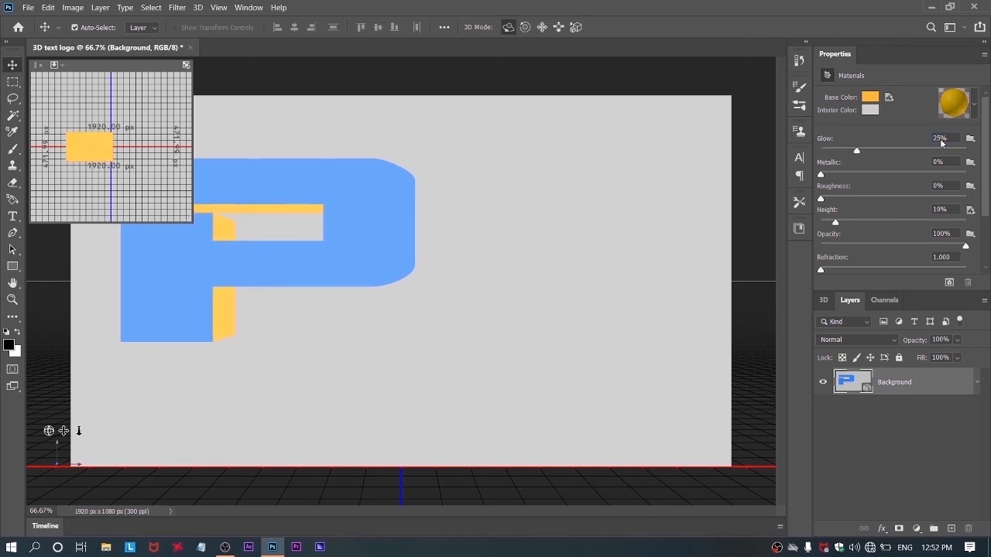
scroll(941, 163, up, 1)
Set the p Extrusion Material's metallic to 15%, roughness to 30% and height to 15%.
key(BackSpace)
text(15)
double_click(937, 186)
text(30)
text(15)
Set the extrusion material's refraction to 1.50 and render the 3D layer.
click(951, 260)
text(1.50)
click(950, 284)
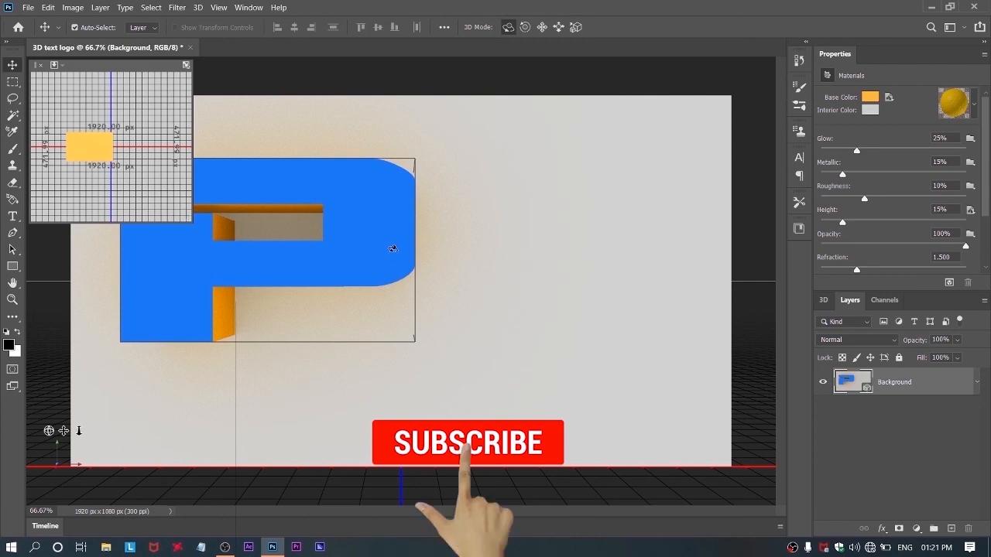
click(451, 333)
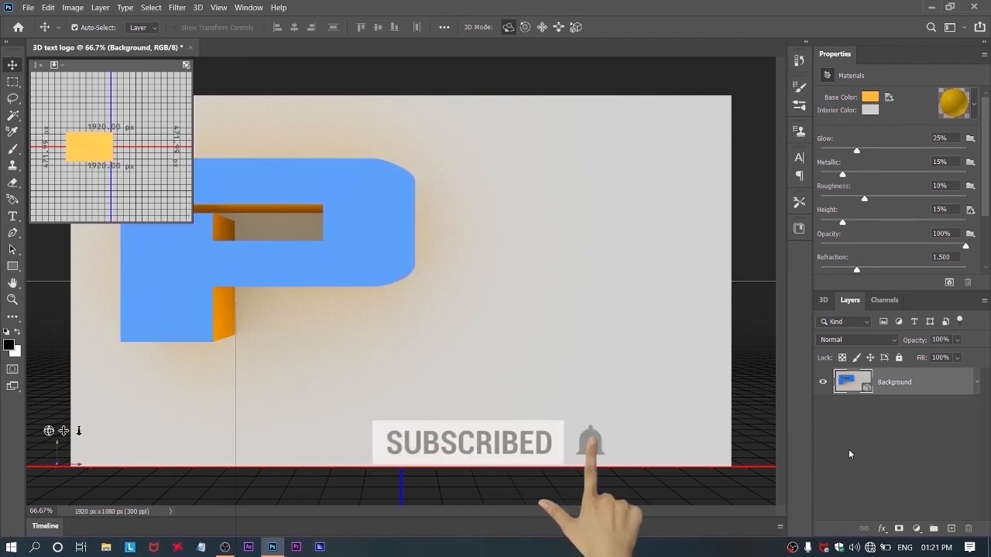
Switch the workspace to Essentials (Default).
click(258, 7)
mouse_move(336, 33)
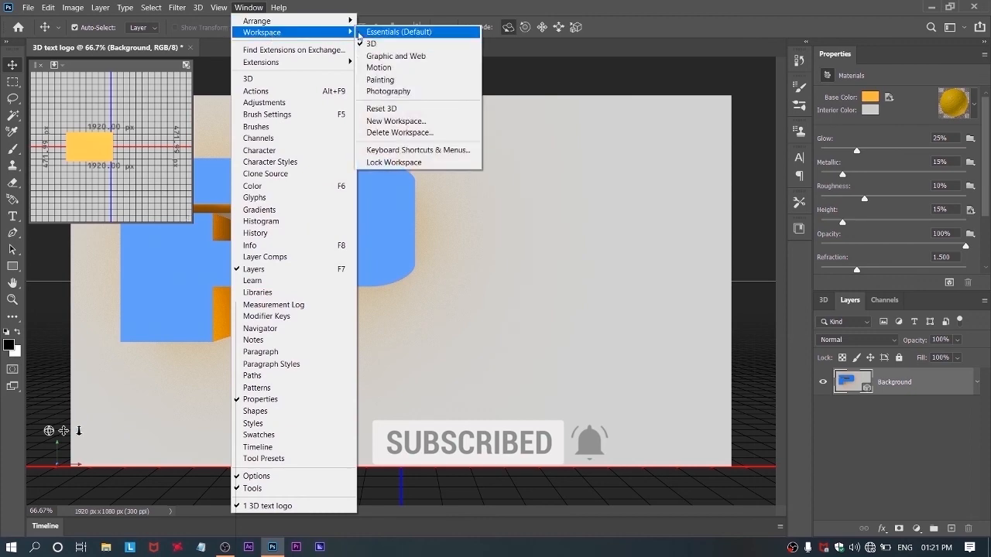
click(383, 33)
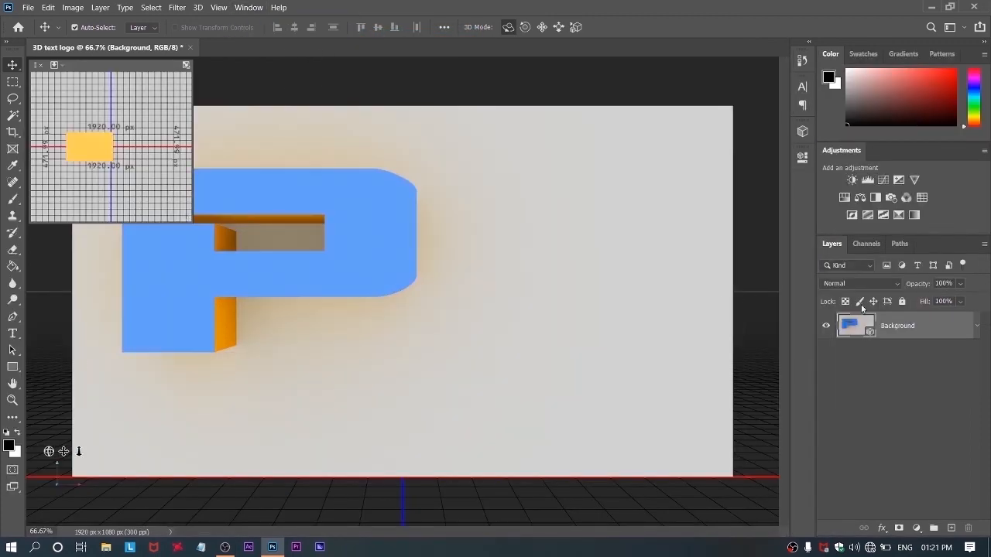
Rasterize the rendered 3D Background layer into a regular pixel layer.
right_click(920, 329)
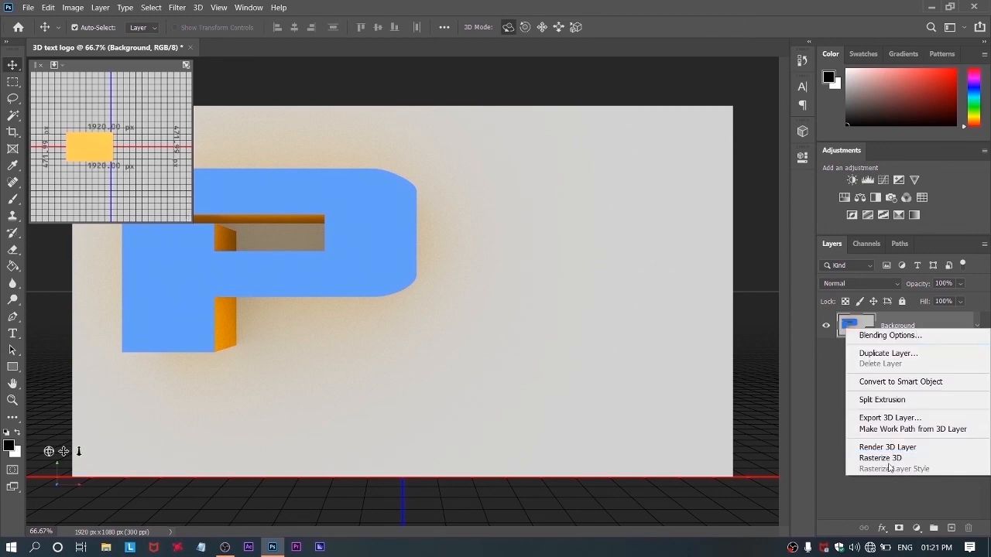
click(898, 458)
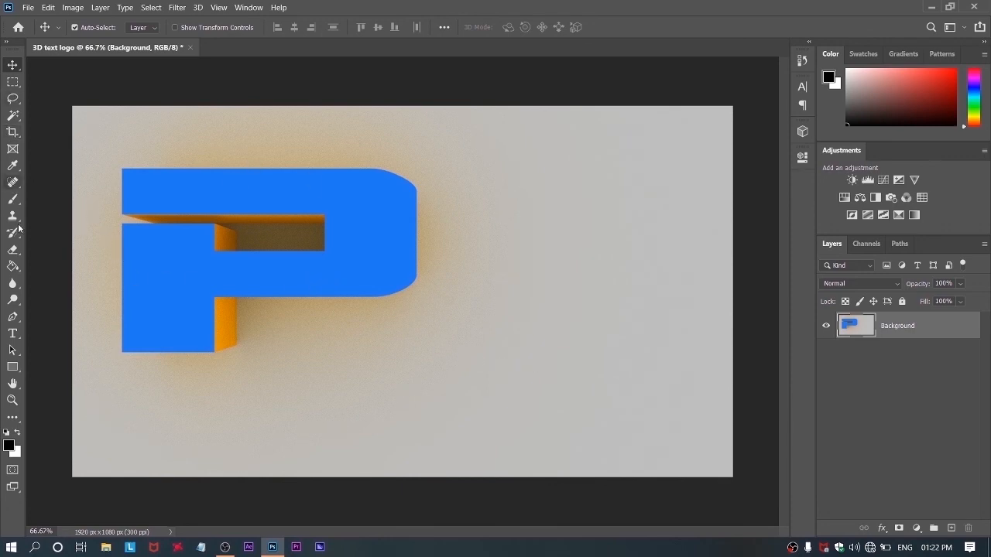
Select the P's blue front face with the Magic Wand and contract the selection inward from its edges.
click(13, 114)
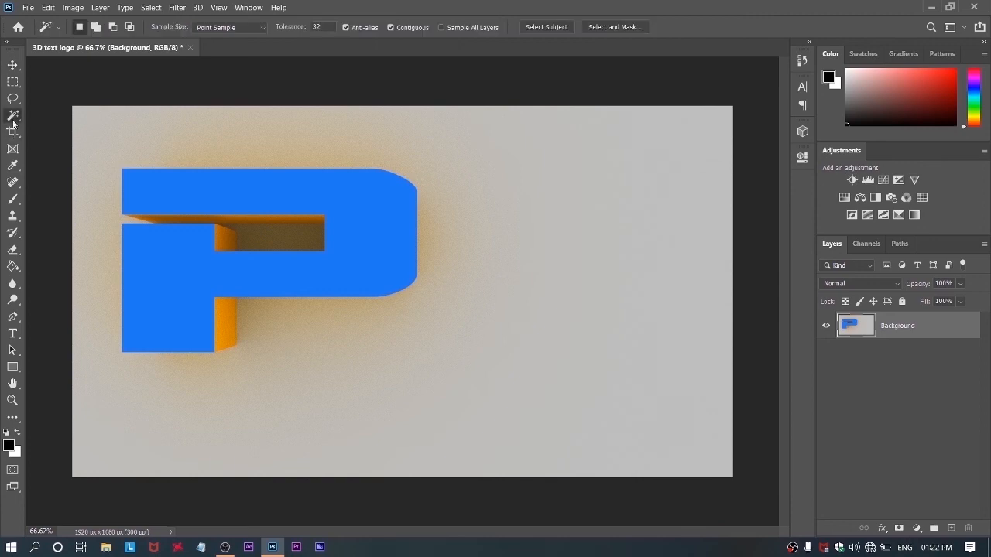
click(162, 277)
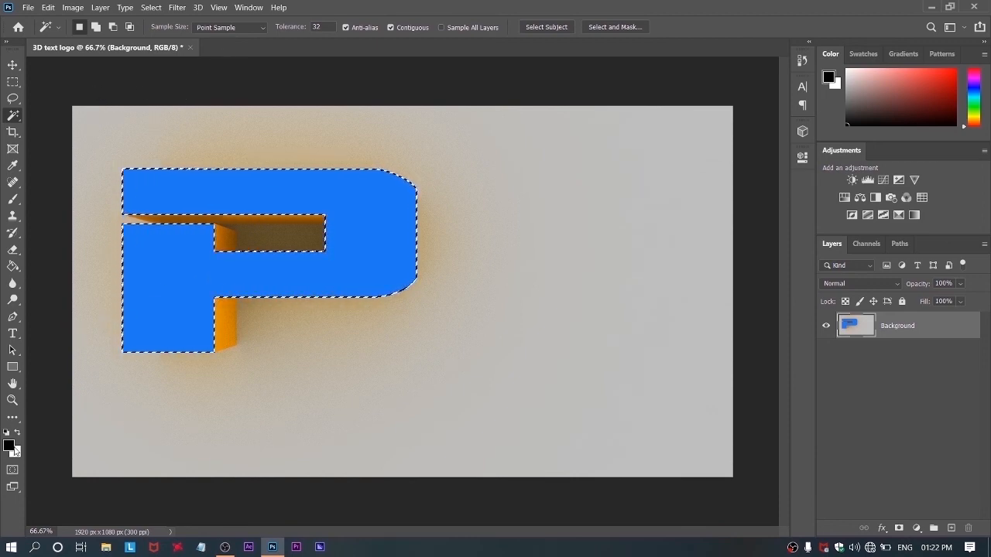
click(150, 7)
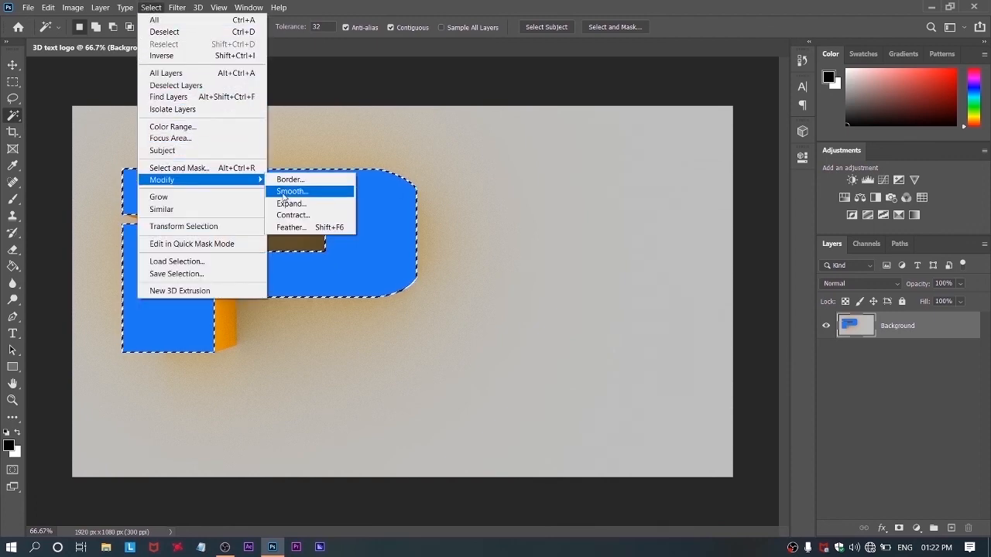
click(301, 219)
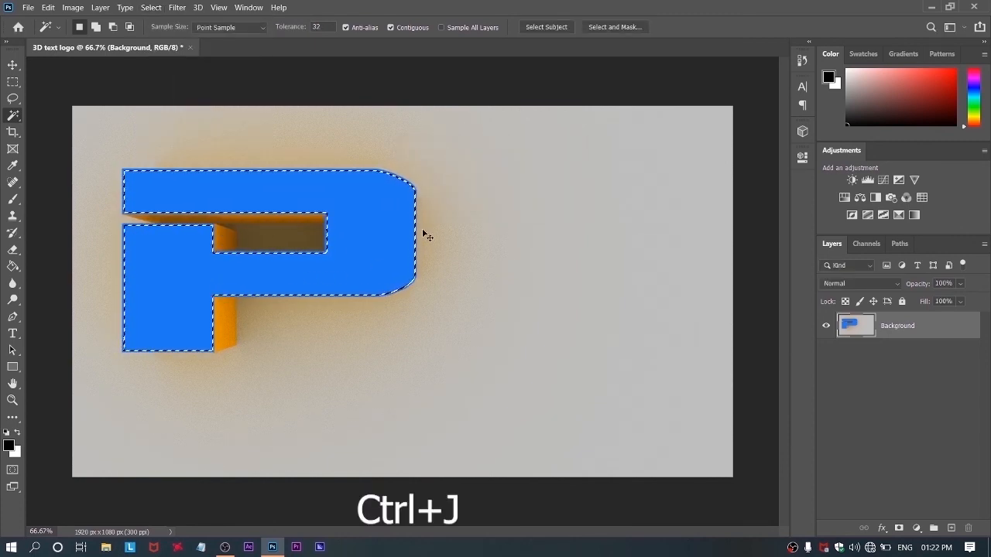
key(ctrl+j)
key(ctrl+z)
Set the foreground color to gray 757575.
click(8, 445)
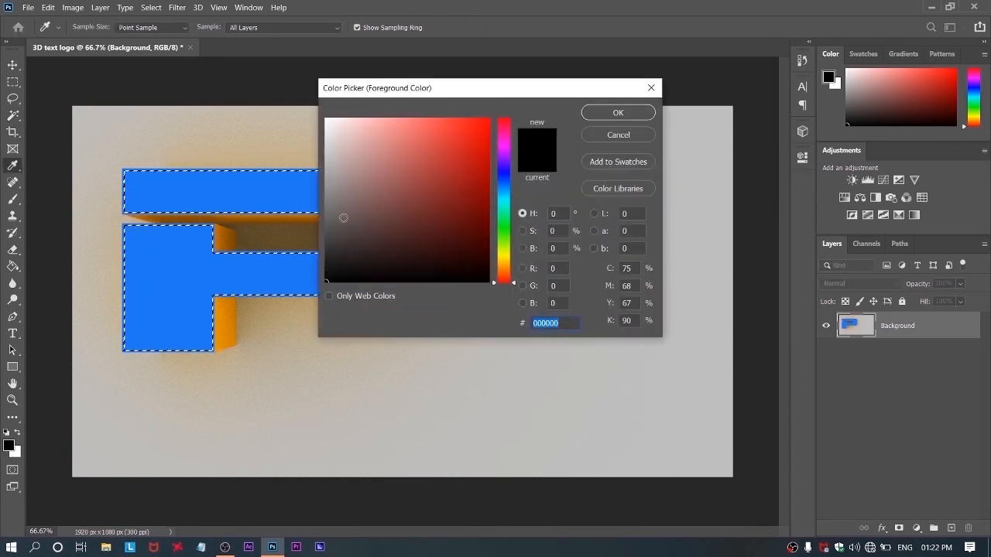
text(7)
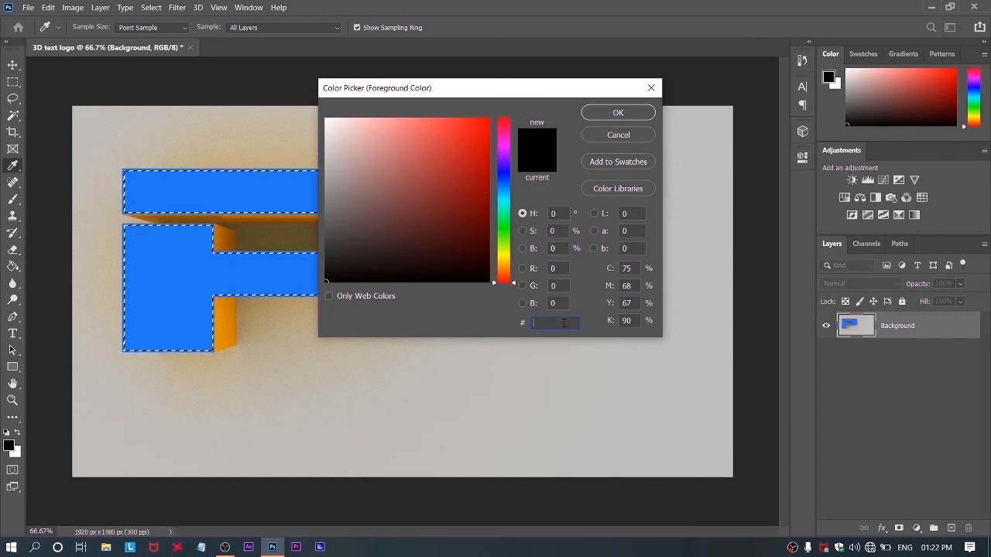
text(57575)
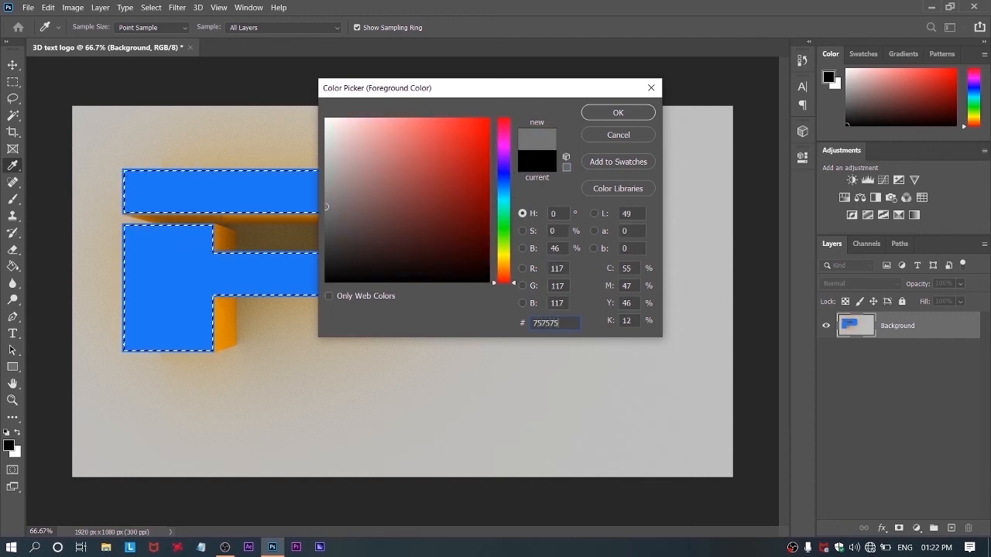
key(Return)
key(w)
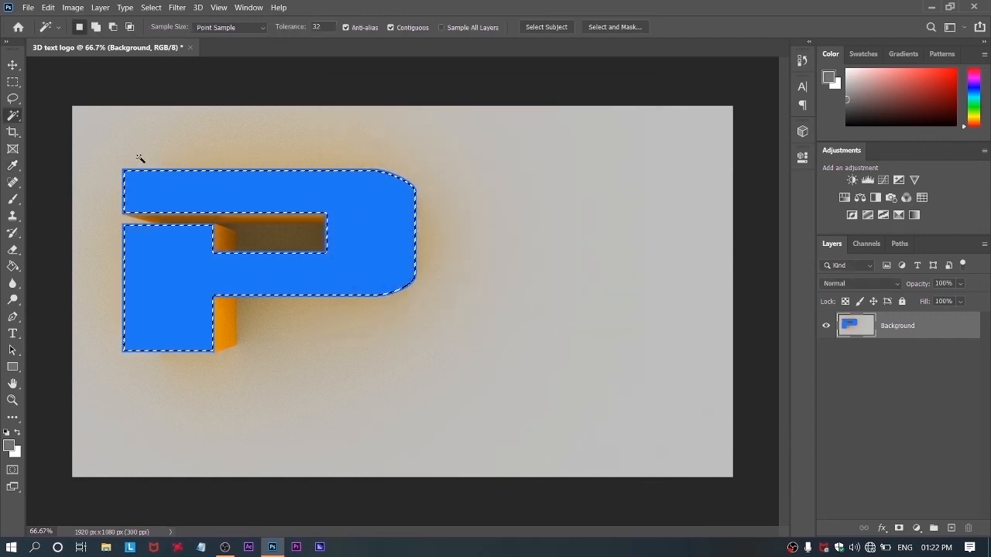
Fill the contracted selection on the P's front face with the gray foreground color using the Paint Bucket, and deselect it.
click(12, 266)
right_click(12, 267)
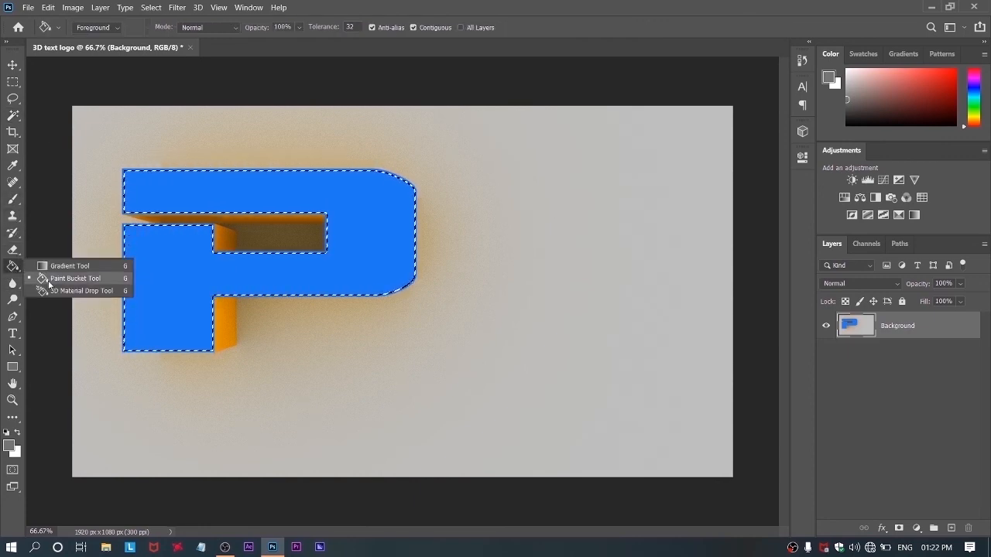
click(48, 279)
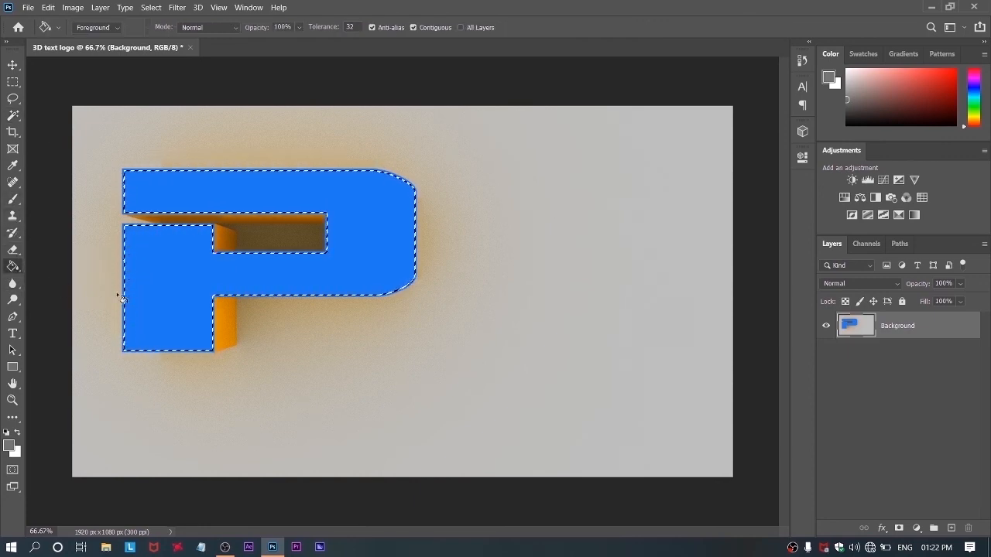
click(198, 272)
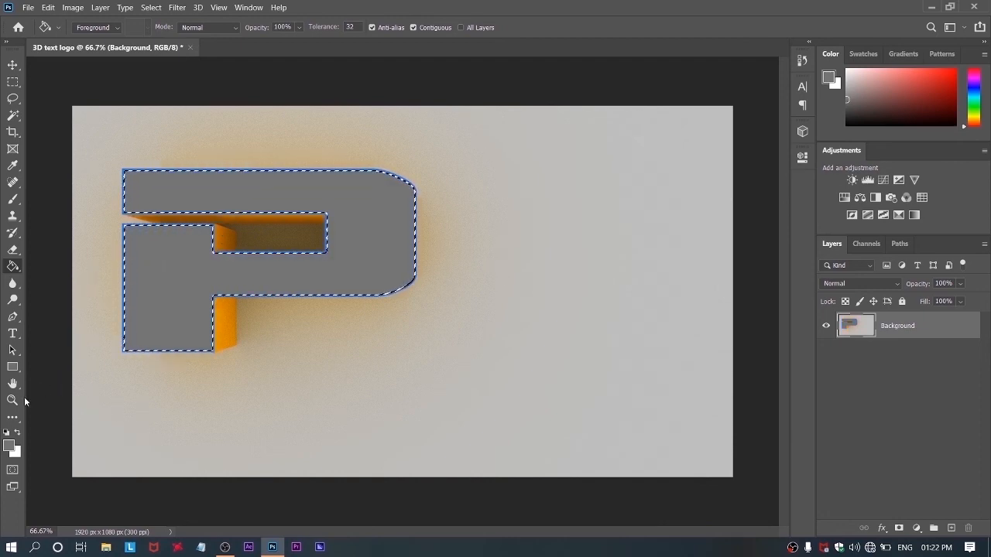
key(ctrl+d)
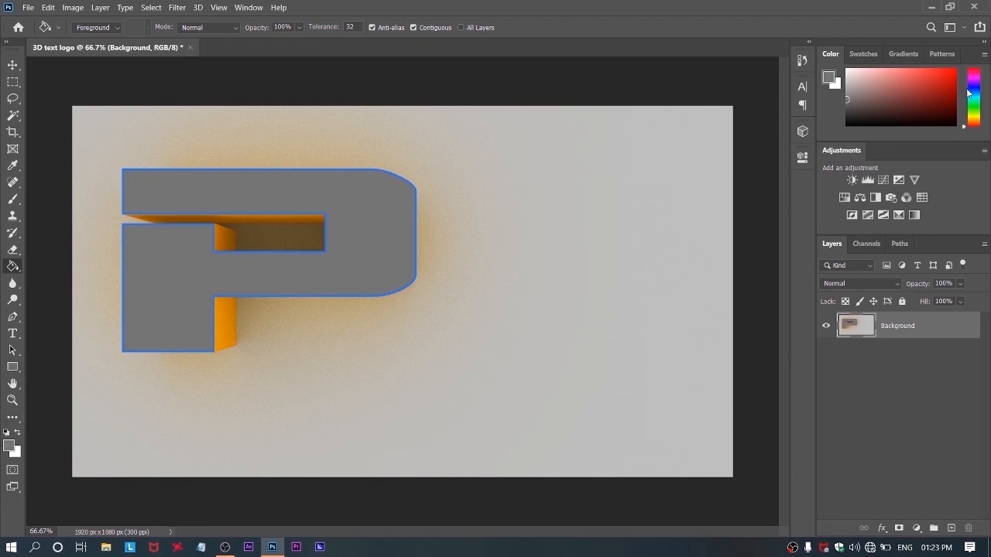
Choose a bright light blue foreground color and fill the thin outline around the P's front face with it.
drag(977, 122, 978, 99)
click(954, 71)
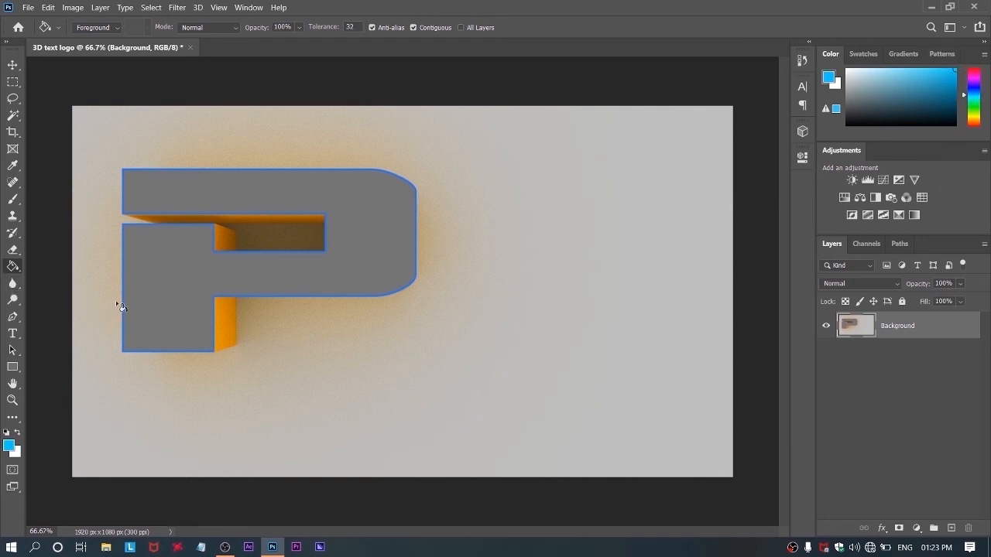
scroll(120, 307, up, 8)
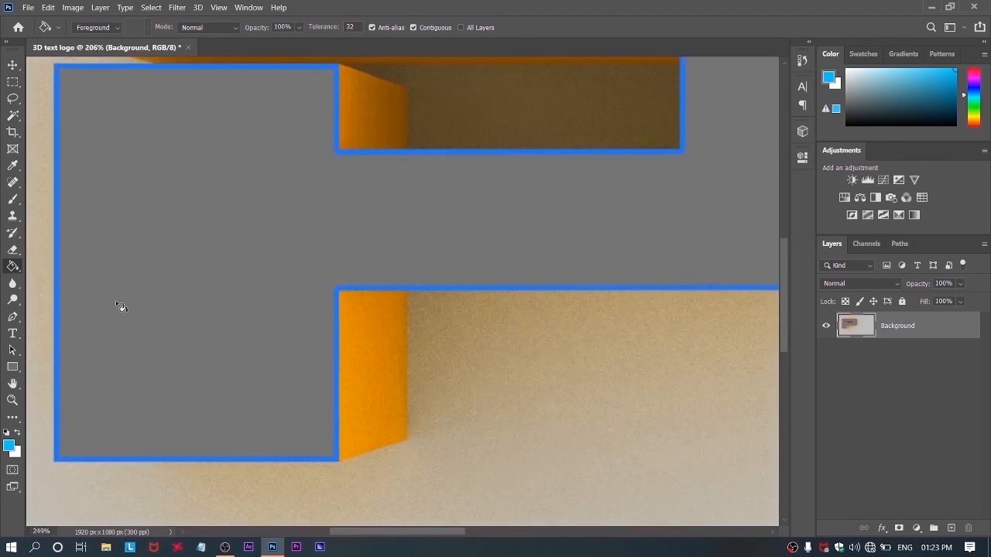
scroll(130, 309, down, 1)
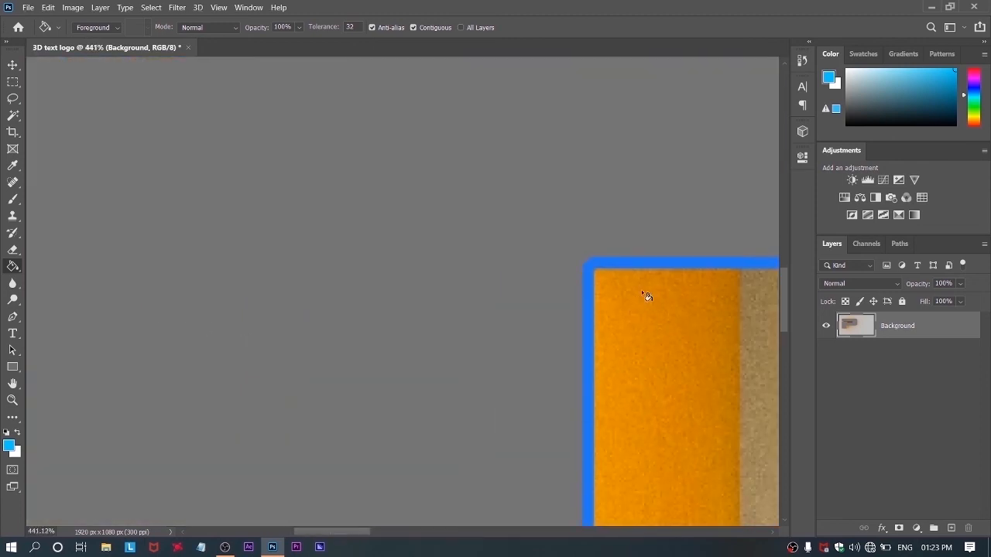
click(662, 264)
scroll(575, 296, down, 5)
scroll(577, 296, down, 2)
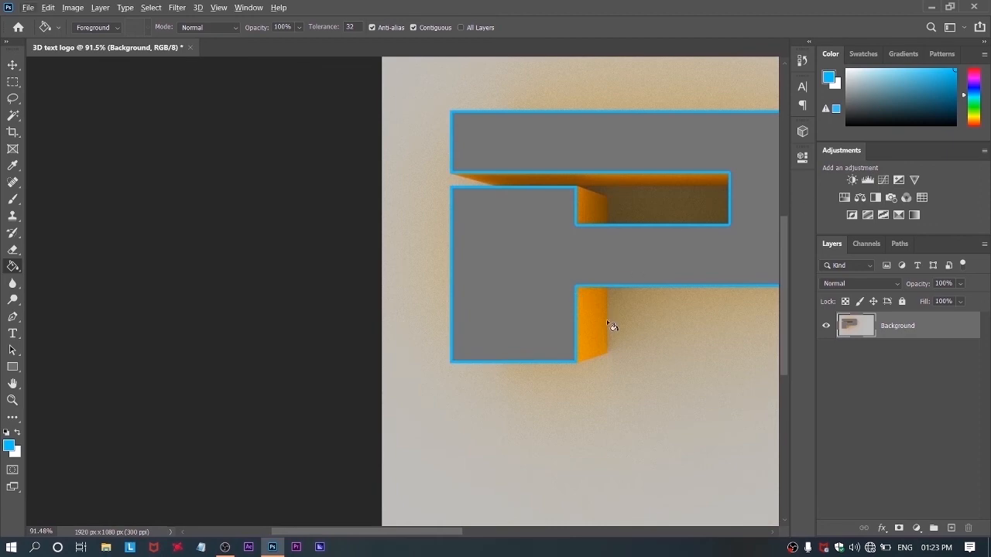
scroll(610, 324, down, 1)
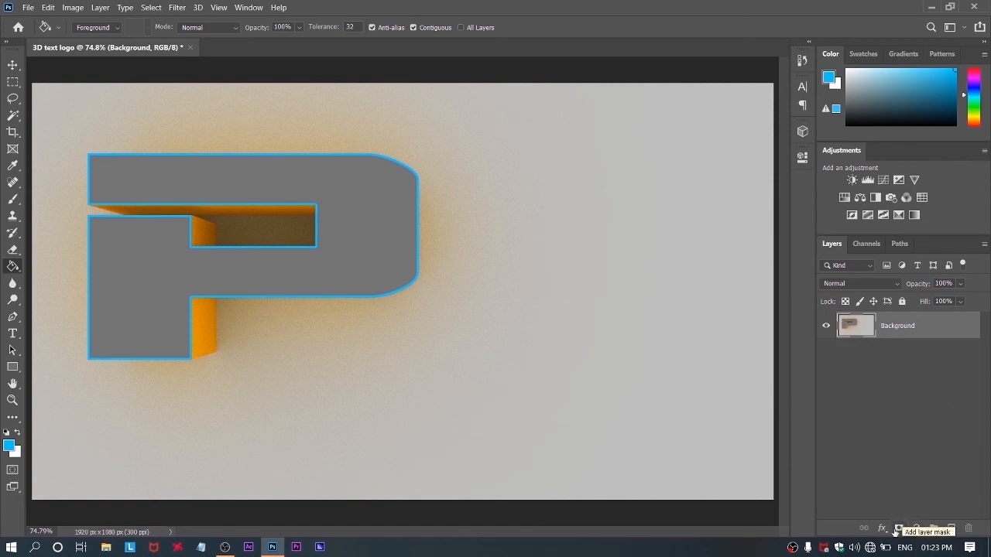
Add a Color Balance adjustment layer above the Background, leaving all three midtone values at 0.
click(916, 529)
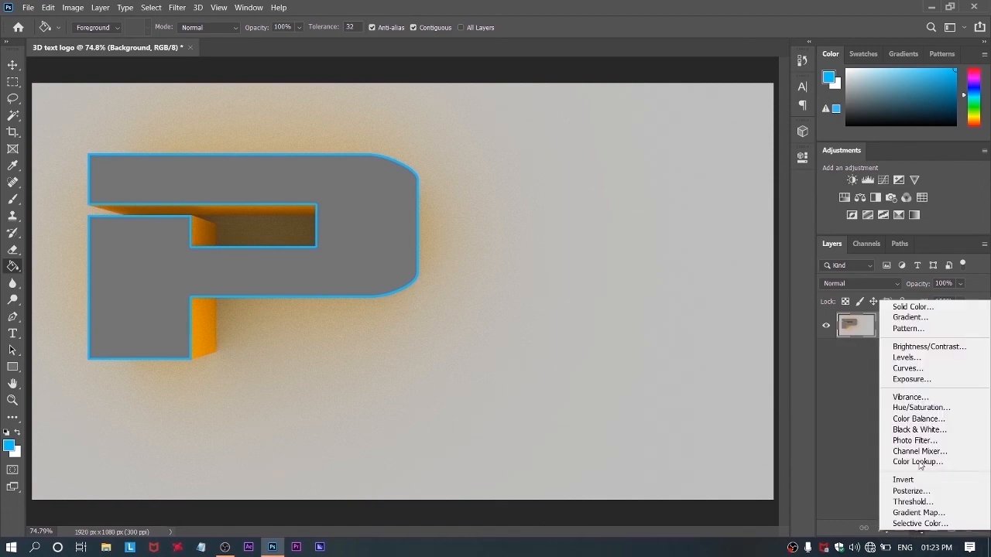
click(922, 419)
drag(678, 228, 760, 230)
mouse_move(679, 266)
mouse_down()
mouse_move(612, 266)
mouse_move(679, 266)
mouse_up()
drag(735, 223, 694, 231)
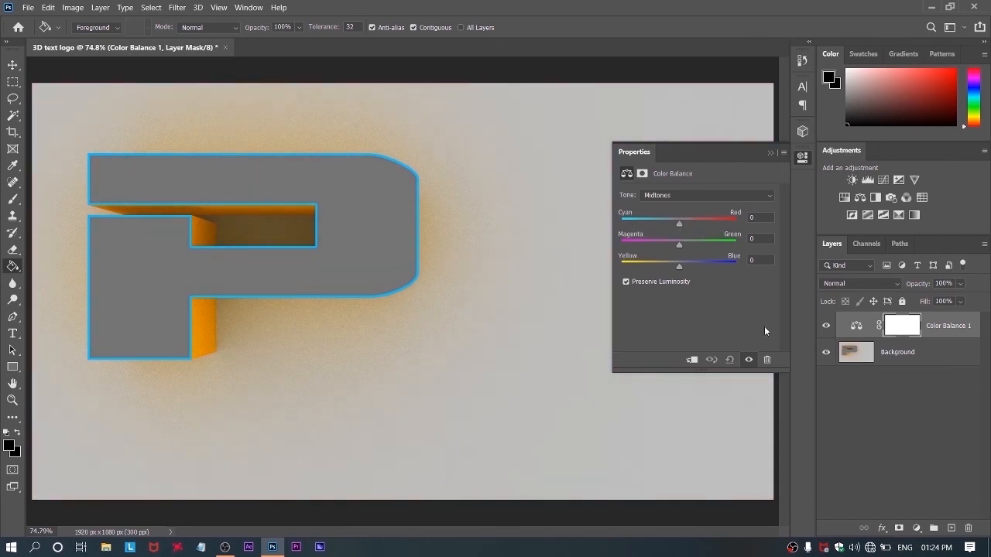
click(899, 446)
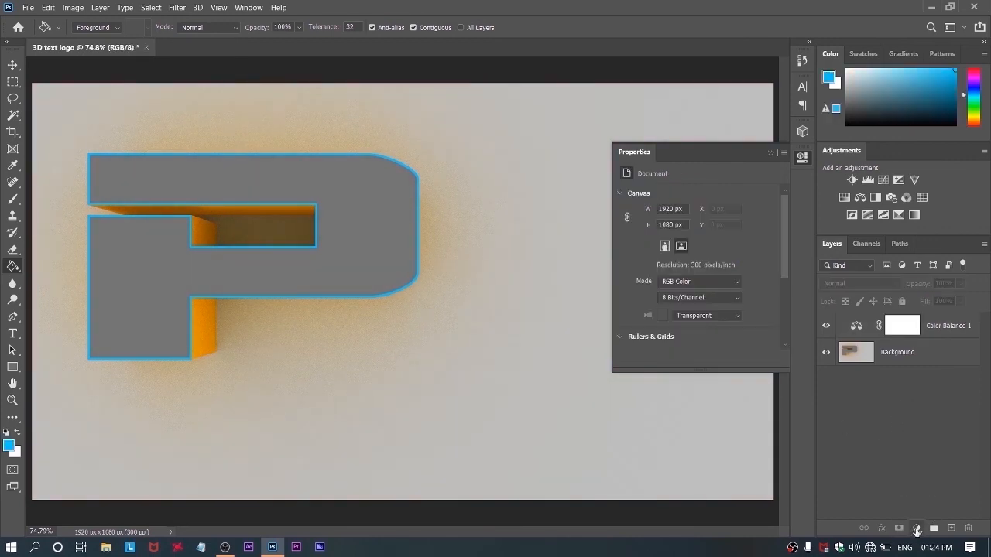
Add a Levels adjustment layer directly above the Background with the midtone input at 0.52 and the highlight input at 220.
key(alt+comma)
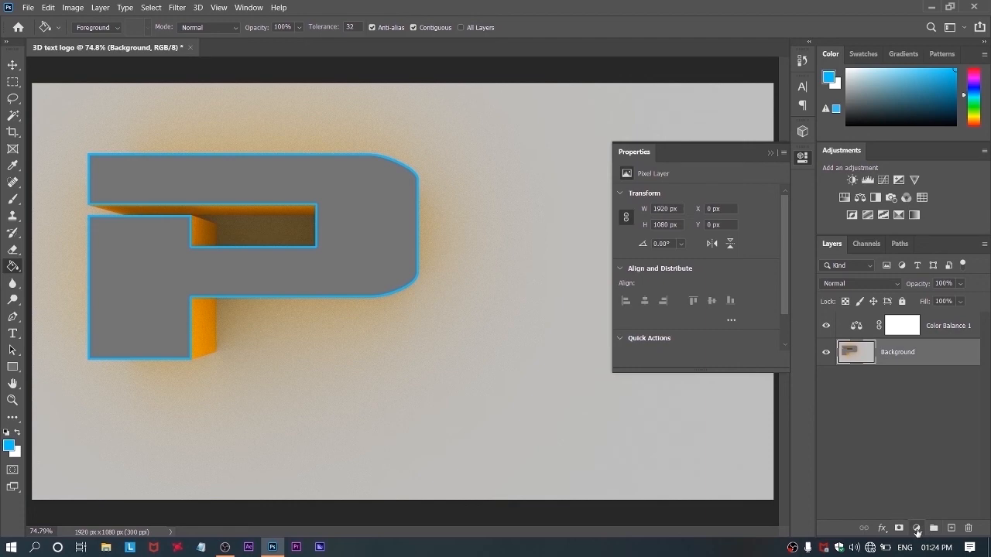
click(915, 526)
click(924, 353)
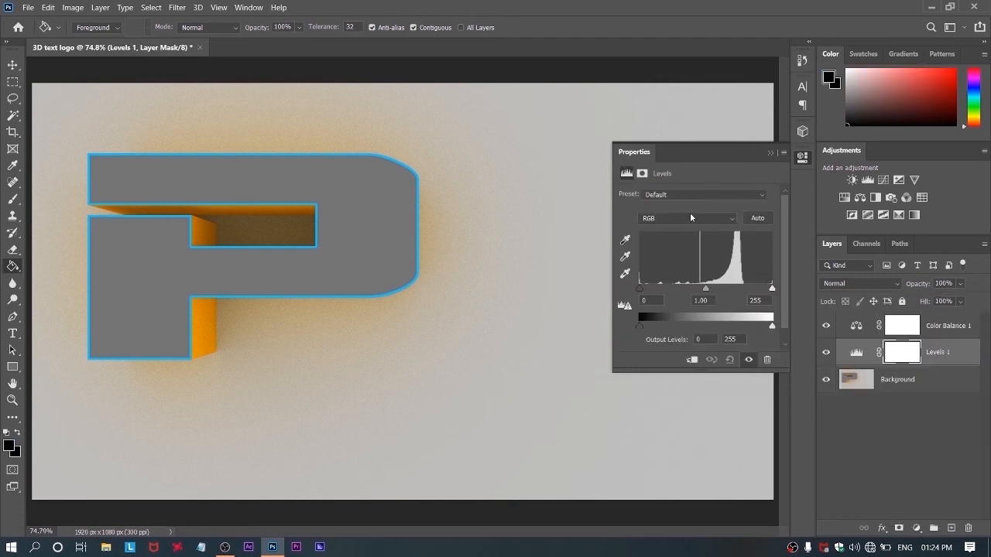
drag(773, 289, 756, 289)
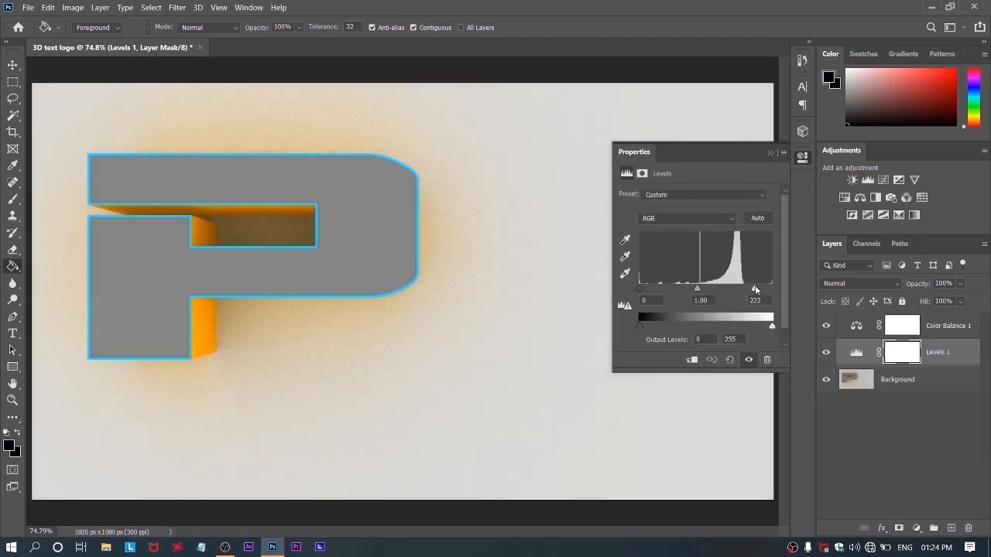
drag(696, 288, 720, 289)
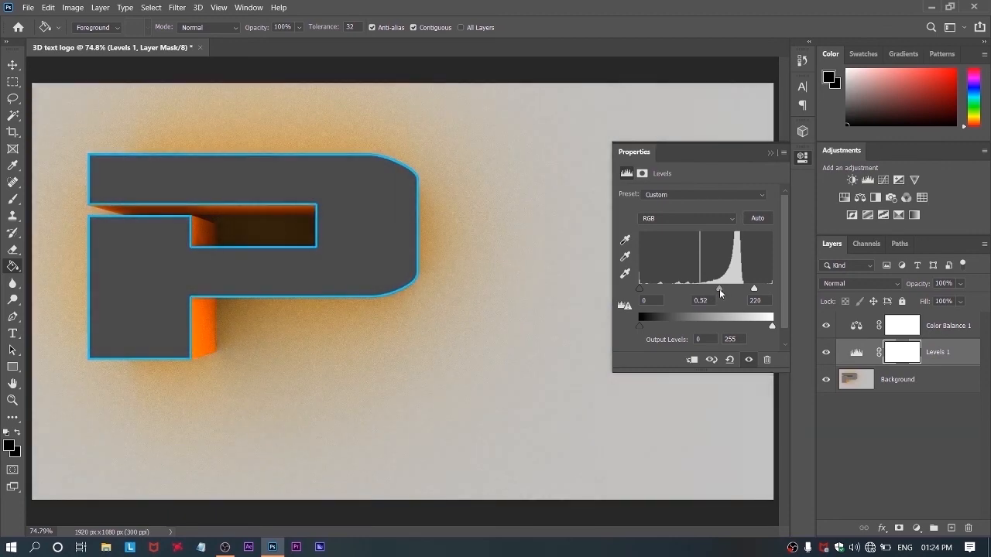
click(769, 155)
click(933, 469)
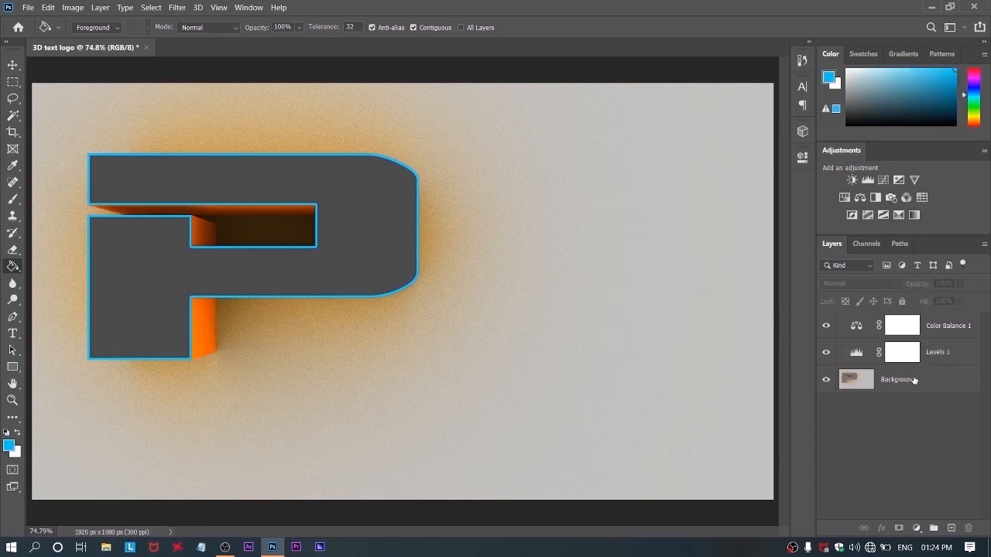
Merge the Color Balance, Levels and Background layers into a single layer.
click(934, 332)
click(919, 400)
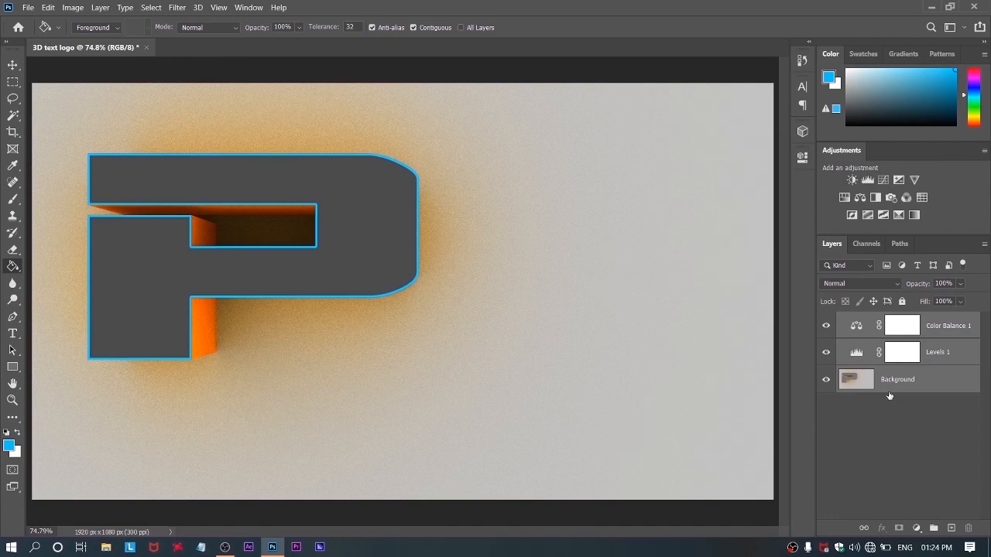
key(ctrl+e)
click(889, 396)
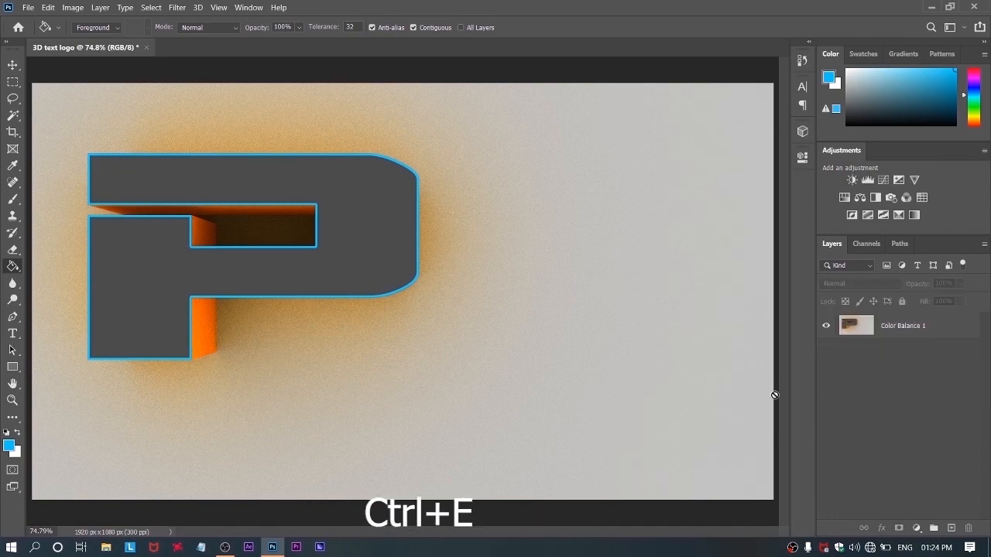
Draw a text box below the P and enter "Tech" in 20 pt light blue AR DESTINE.
click(14, 336)
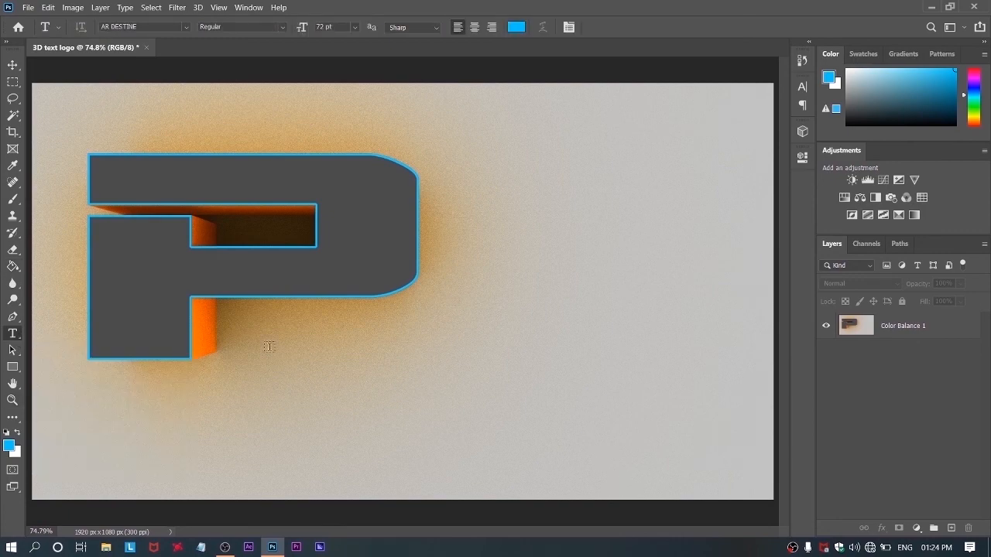
drag(353, 358, 689, 462)
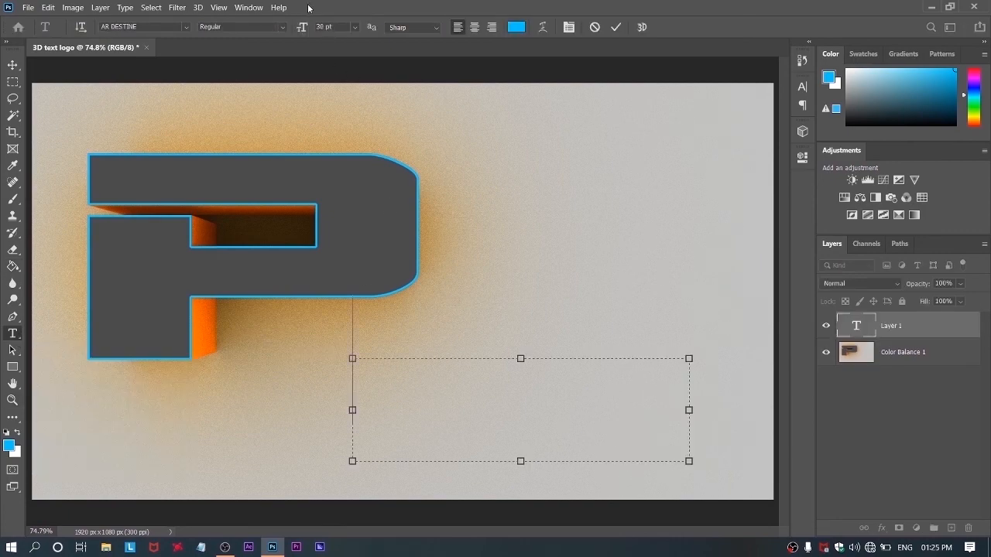
click(320, 27)
text(TECH)
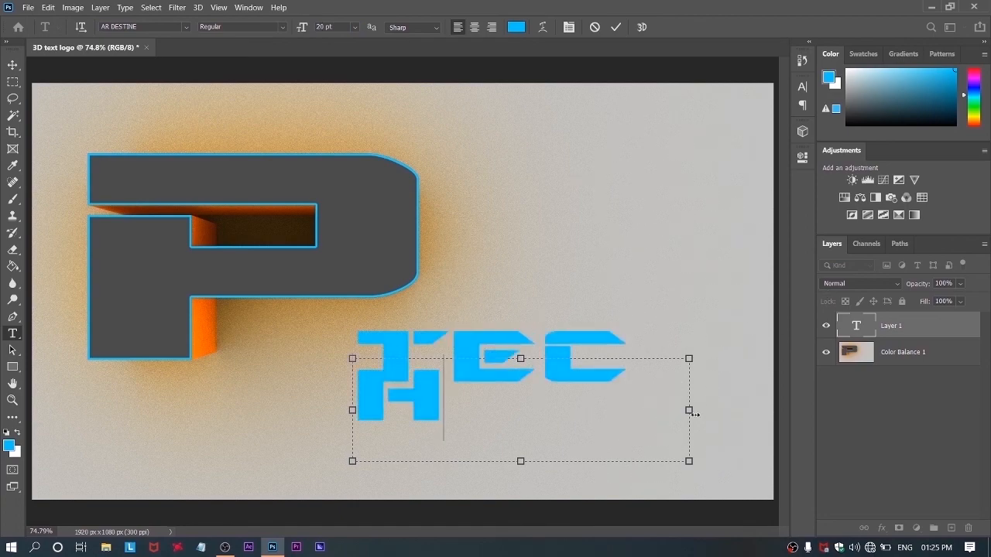
Widen the text box so the word fits on one line, move it lower beneath the P, and commit the text.
drag(696, 414, 750, 413)
drag(271, 439, 216, 488)
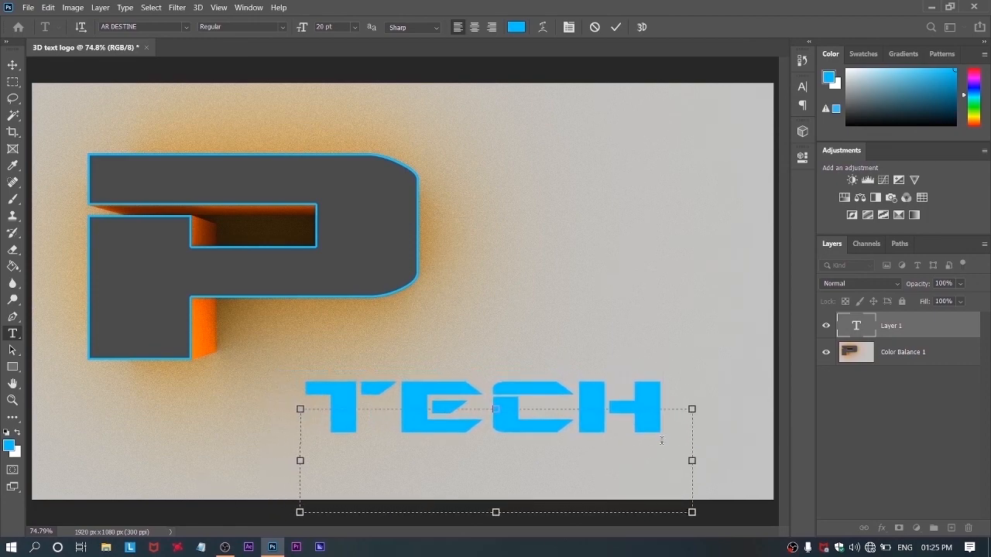
click(929, 417)
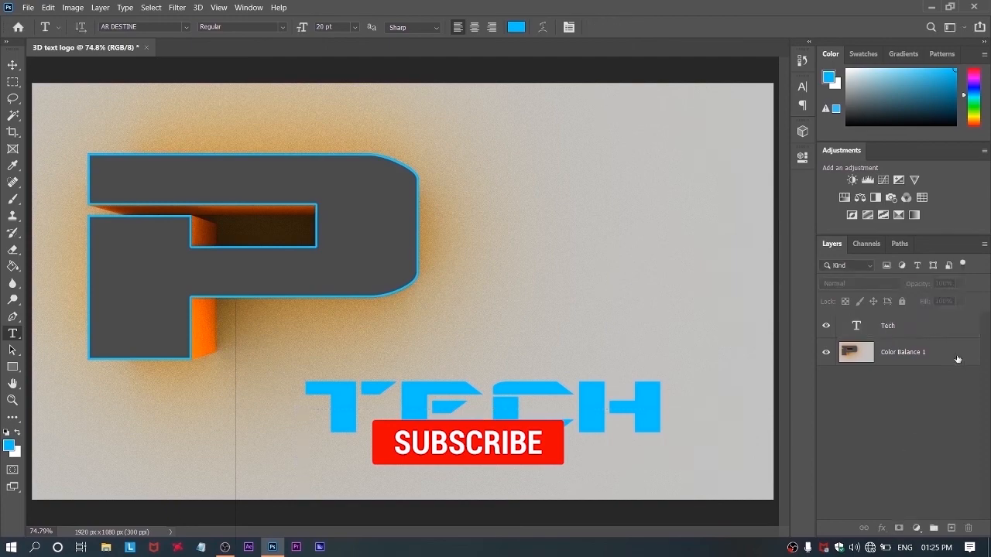
Create a new 3D extrusion from the Tech text layer and switch to the 3D workspace.
right_click(910, 326)
mouse_move(778, 550)
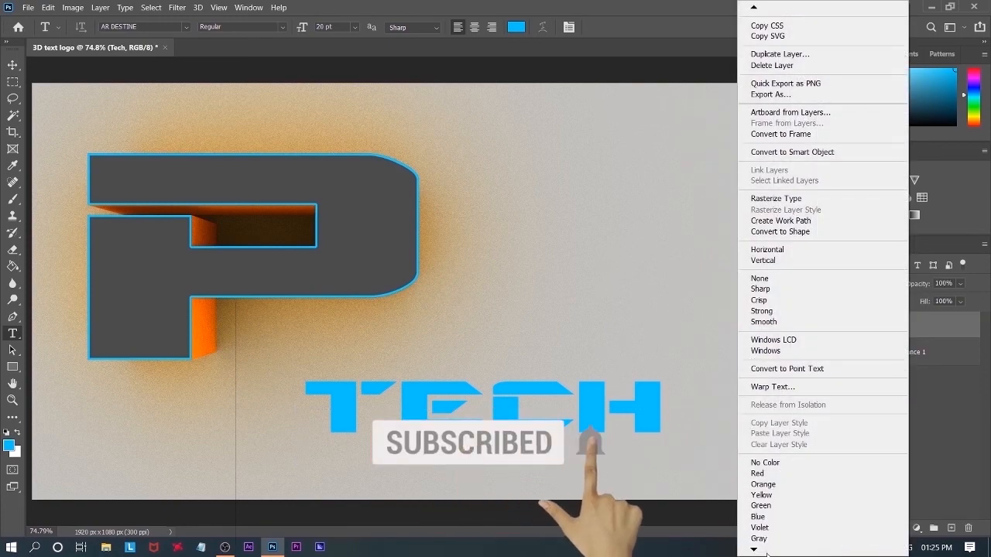
click(797, 540)
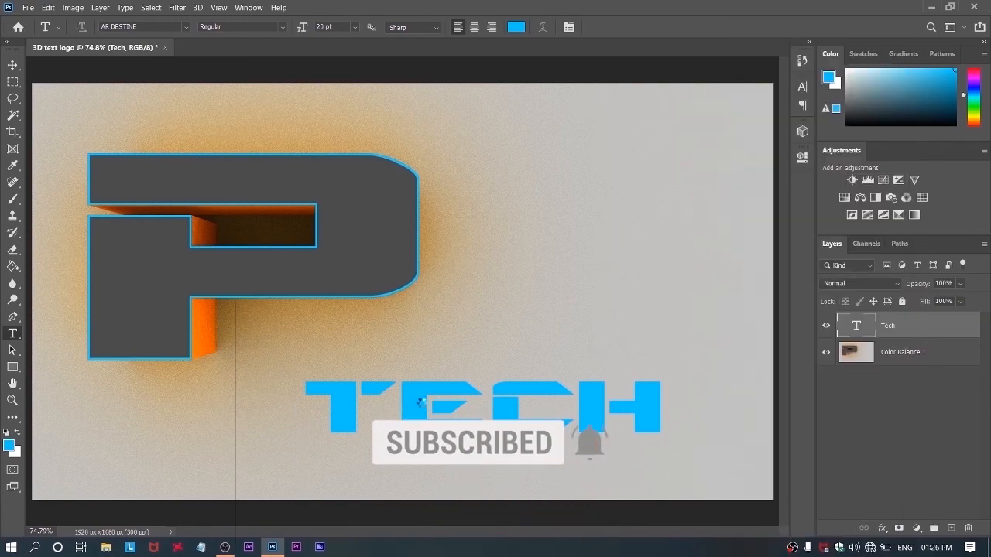
click(478, 215)
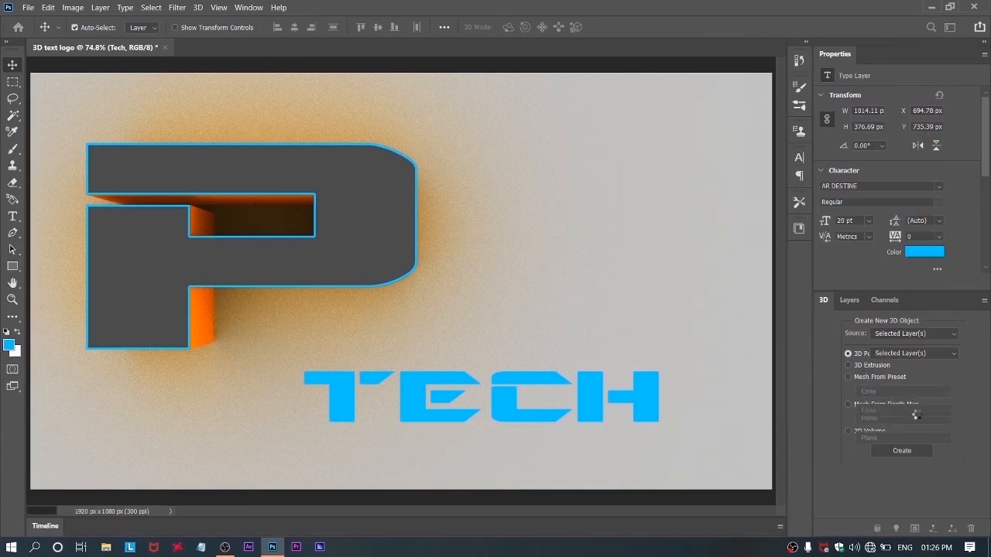
Examine the Tech front inflation material by toggling its visibility and looking through its material presets.
click(851, 302)
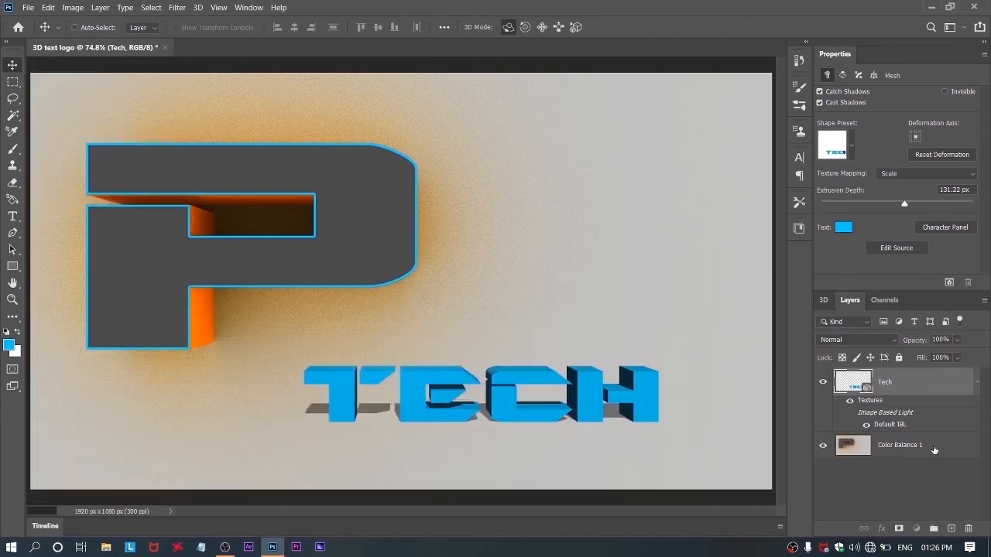
click(933, 450)
click(885, 379)
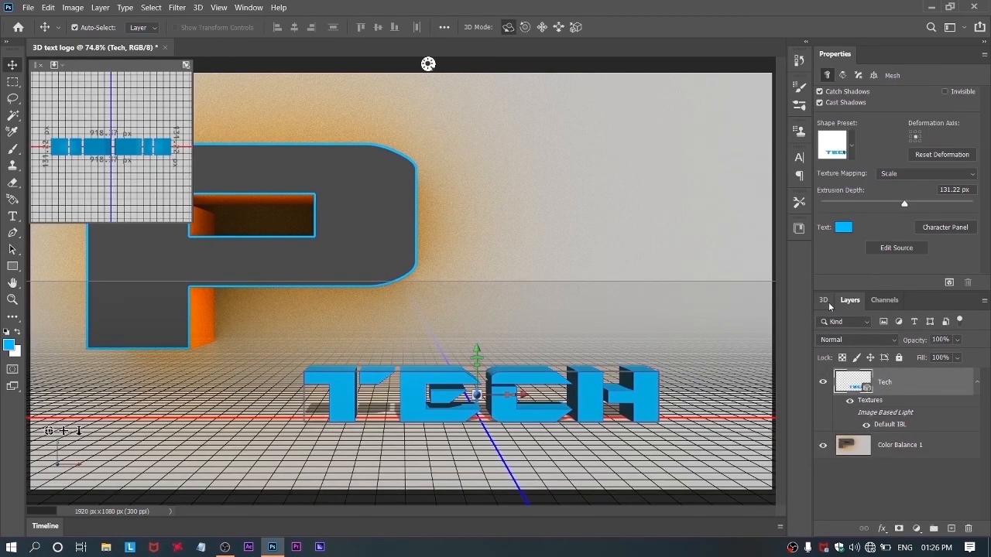
click(826, 301)
click(895, 404)
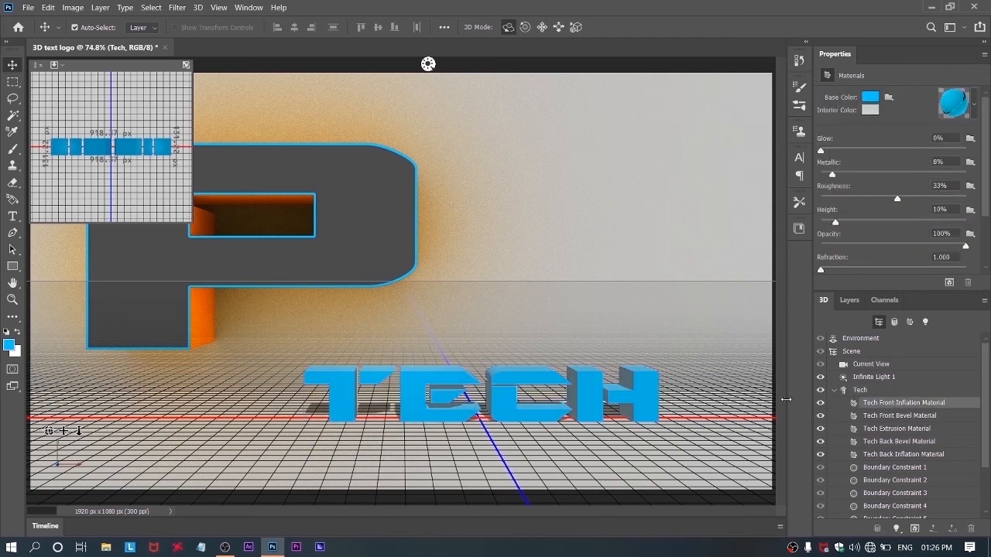
click(820, 403)
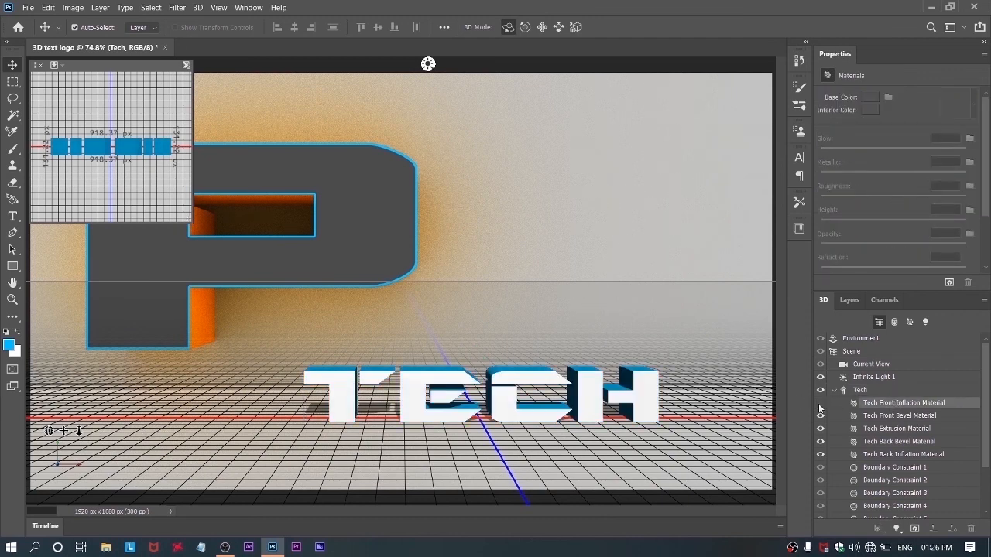
click(820, 403)
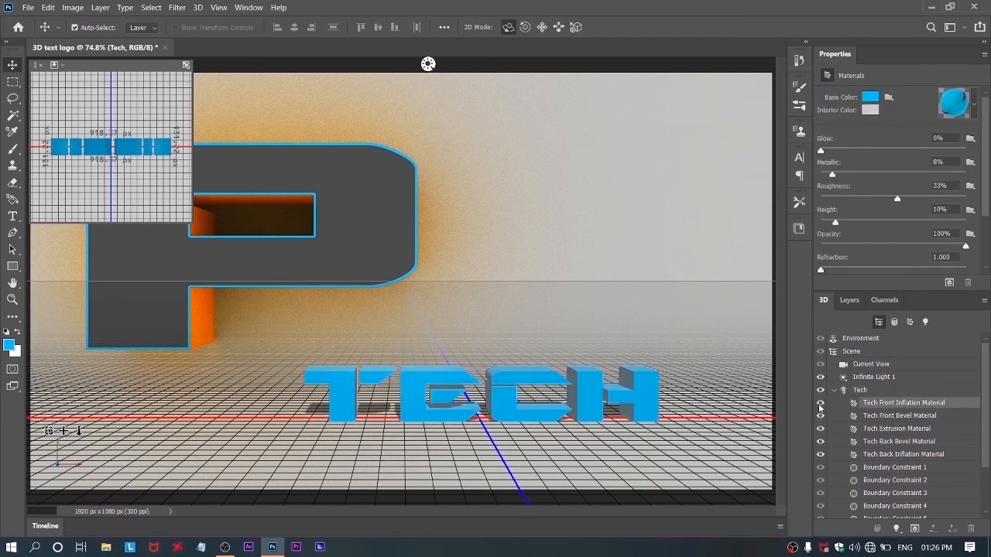
click(958, 114)
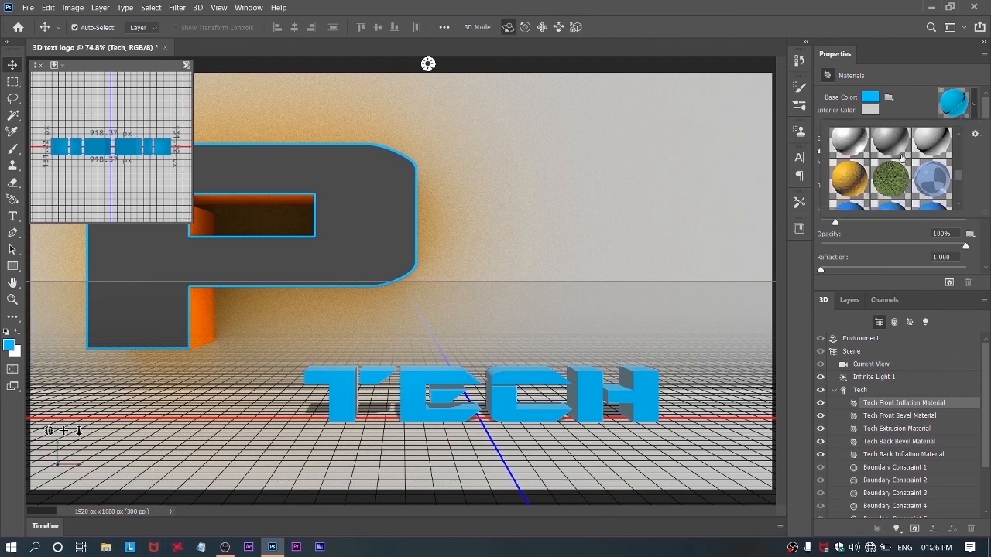
click(914, 100)
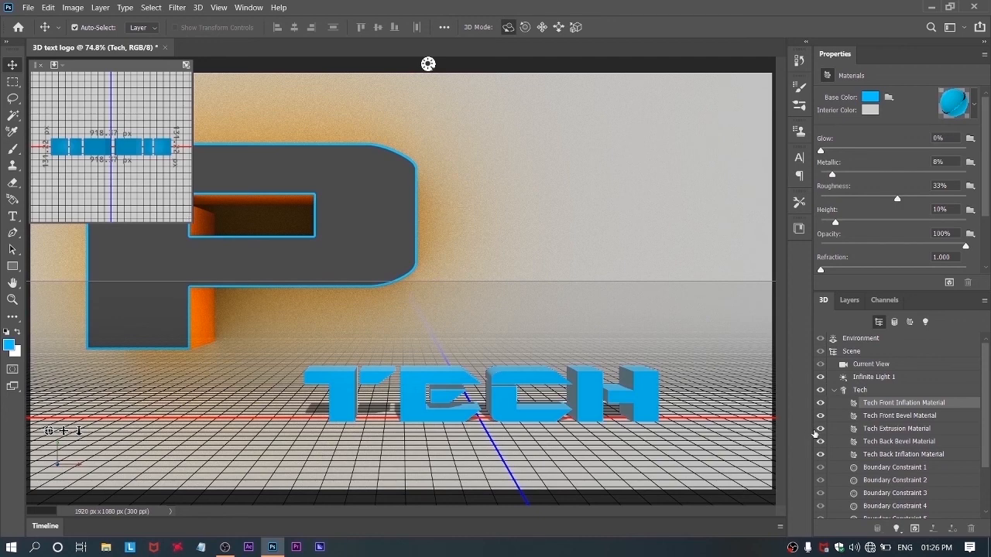
Toggle the visibility of the Tech extrusion material to check which faces of the letters it covers.
click(887, 431)
click(821, 429)
click(820, 429)
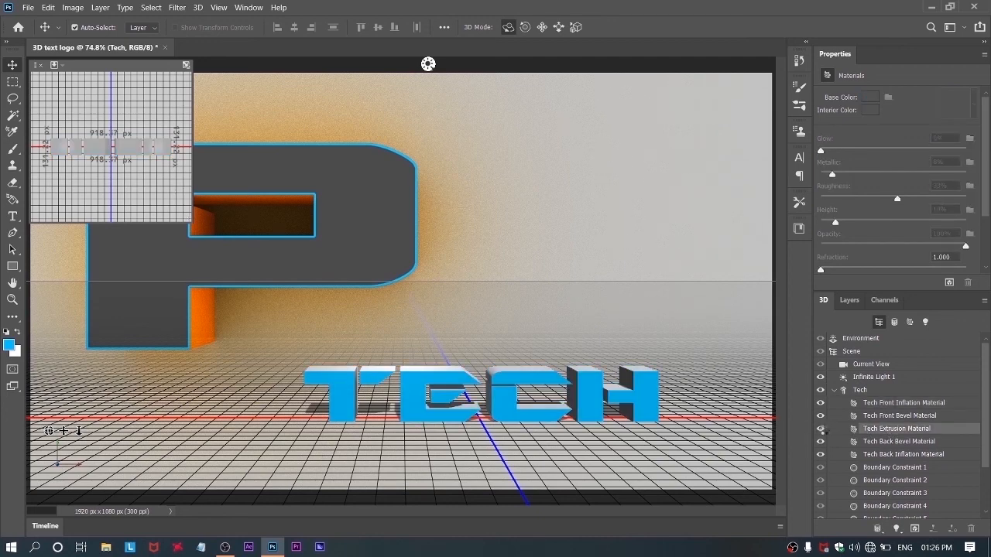
click(821, 429)
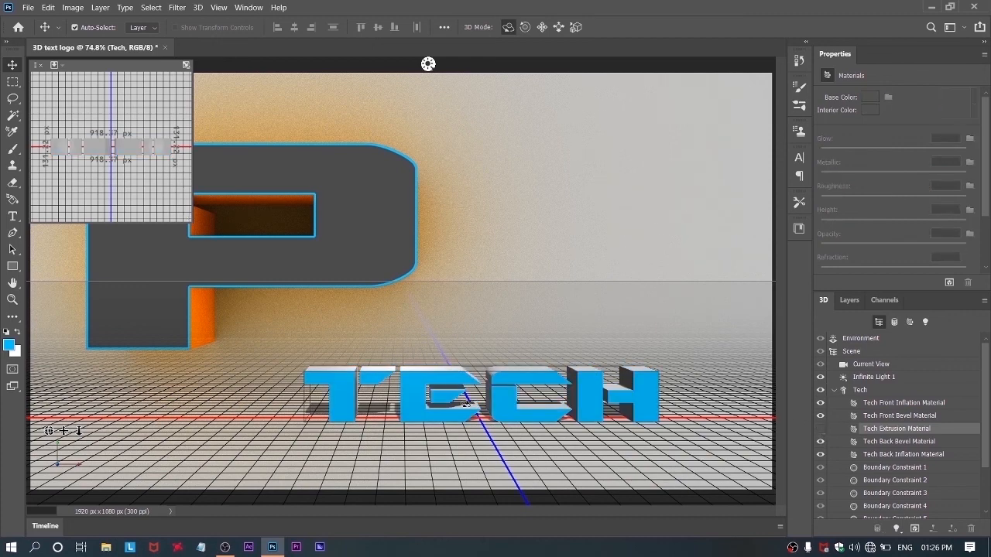
click(822, 432)
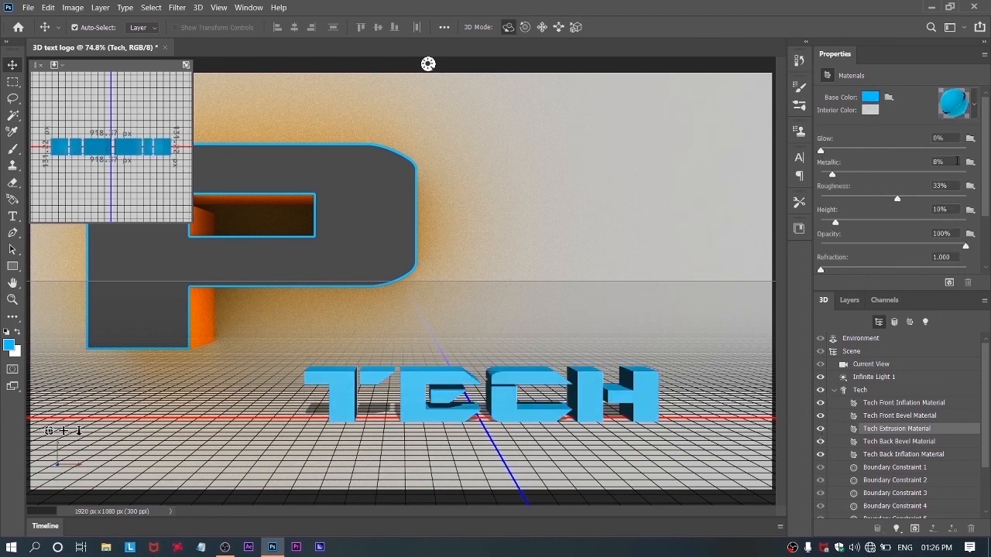
Apply the orange peel preset to the Tech extrusion material and set its glow to 30%.
click(951, 114)
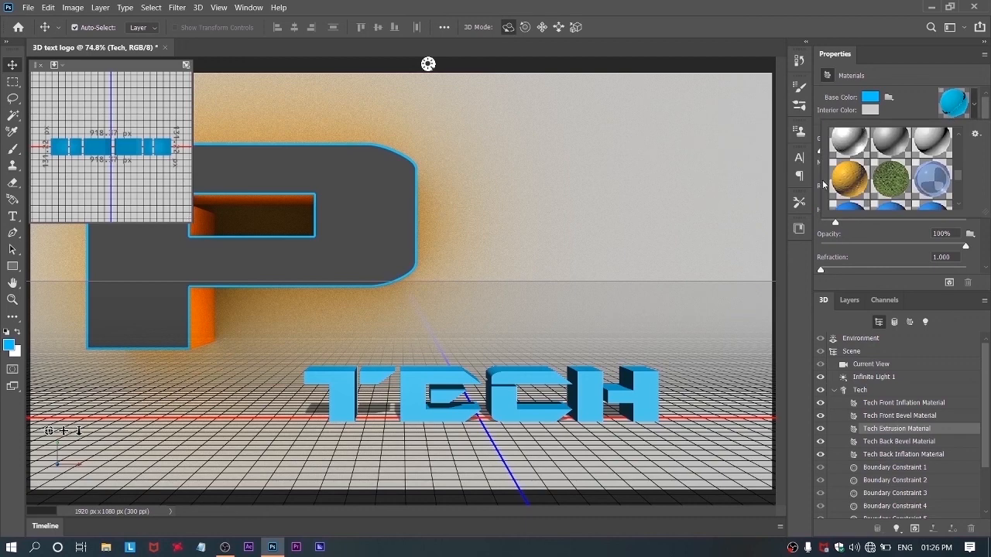
click(847, 180)
click(908, 58)
drag(829, 152, 856, 150)
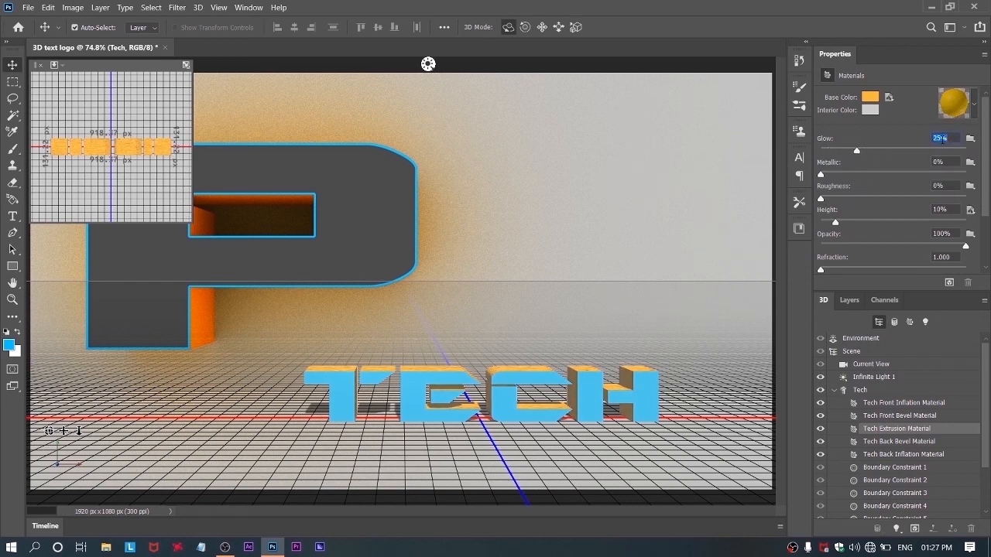
text(30)
key(Return)
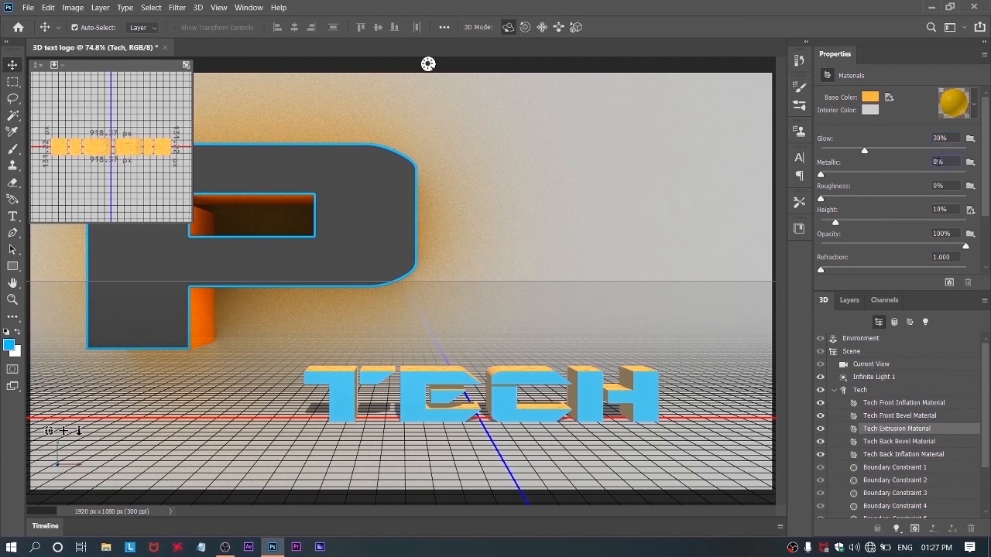
Set the extrusion material's metallic value to 10% and its roughness to 5%.
click(937, 162)
text(1)
drag(821, 199, 840, 199)
key(BackSpace)
text(5)
key(Return)
Set the extrusion material's height to 15% and its refraction to 1.500.
drag(835, 223, 841, 225)
drag(823, 273, 845, 272)
click(950, 256)
key(BackSpace)
key(BackSpace)
key(BackSpace)
text(50)
Merge the 3D Tech layer with the Color Balance 1 layer into a single layer.
click(852, 301)
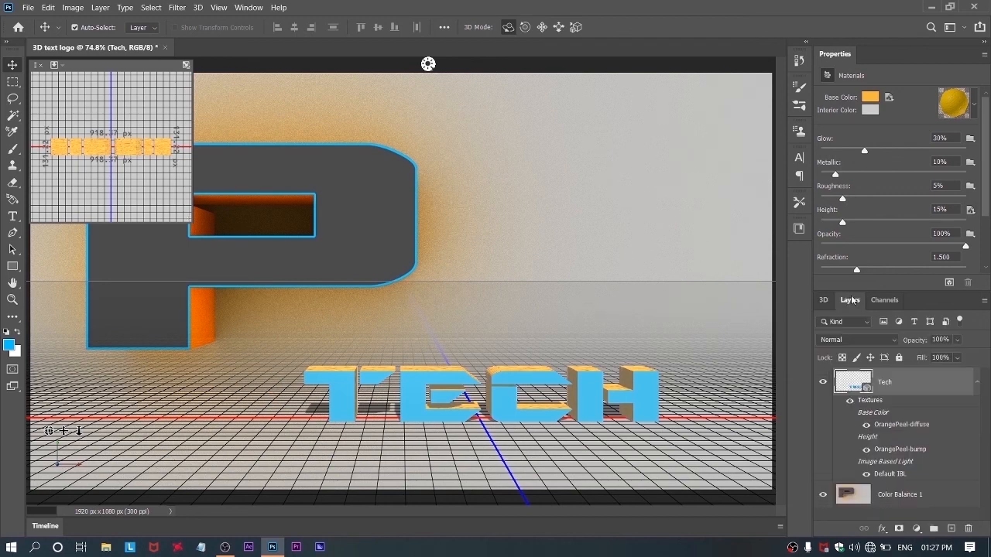
click(929, 518)
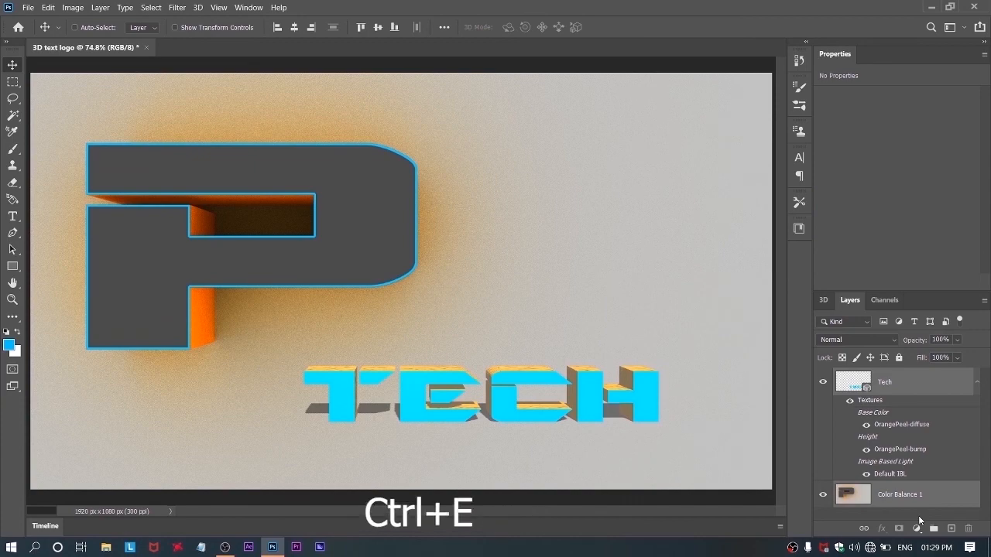
key(ctrl+e)
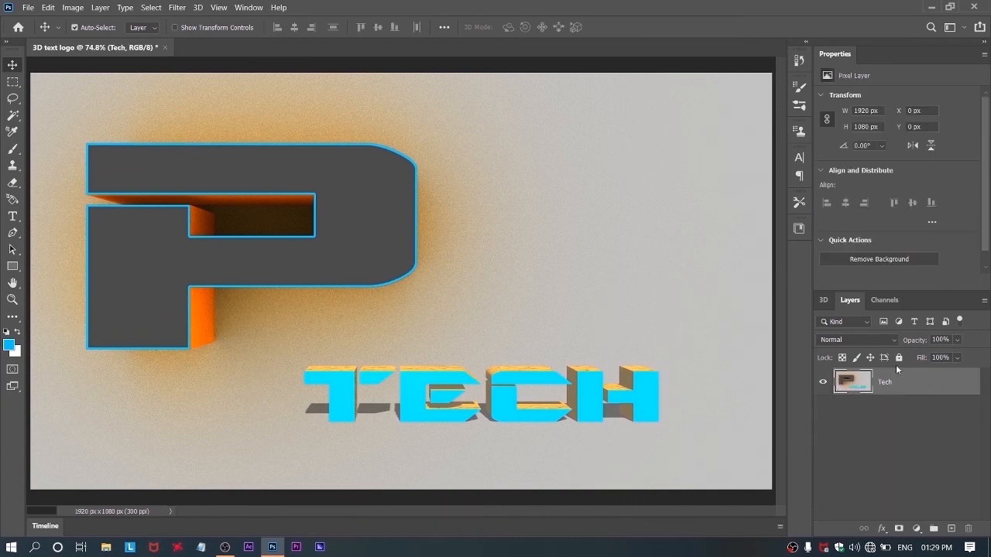
Create a 3D postcard from the merged Tech layer and render it.
click(827, 300)
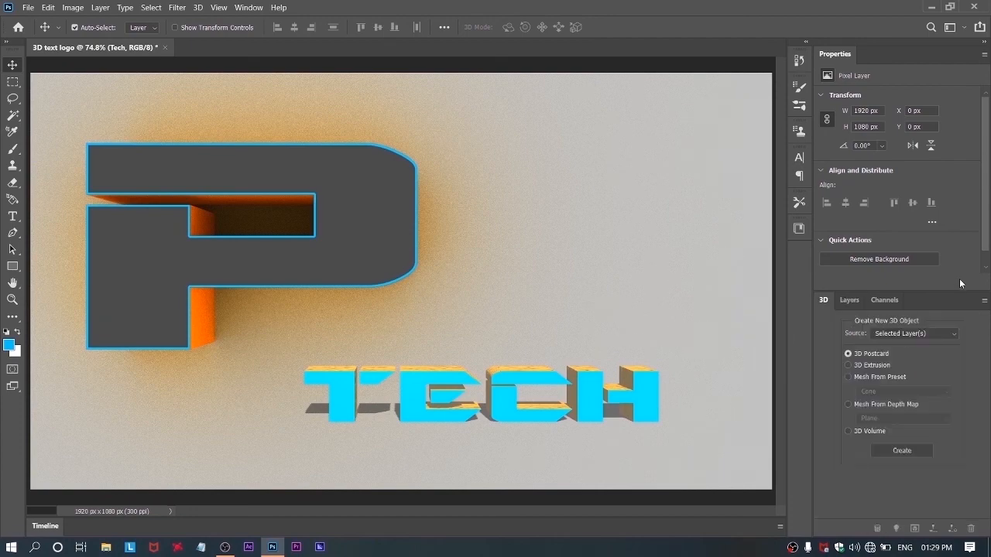
click(849, 300)
click(827, 300)
click(902, 451)
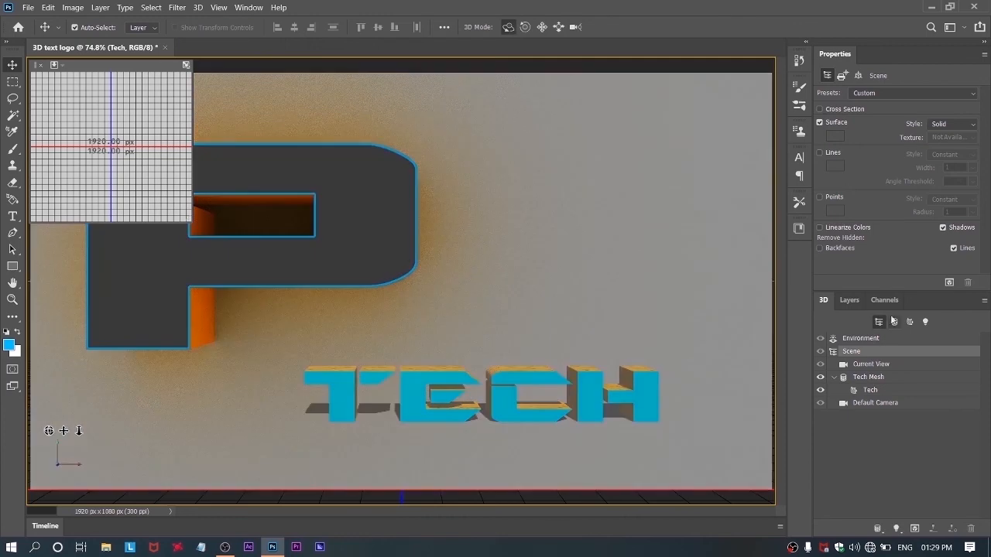
click(947, 283)
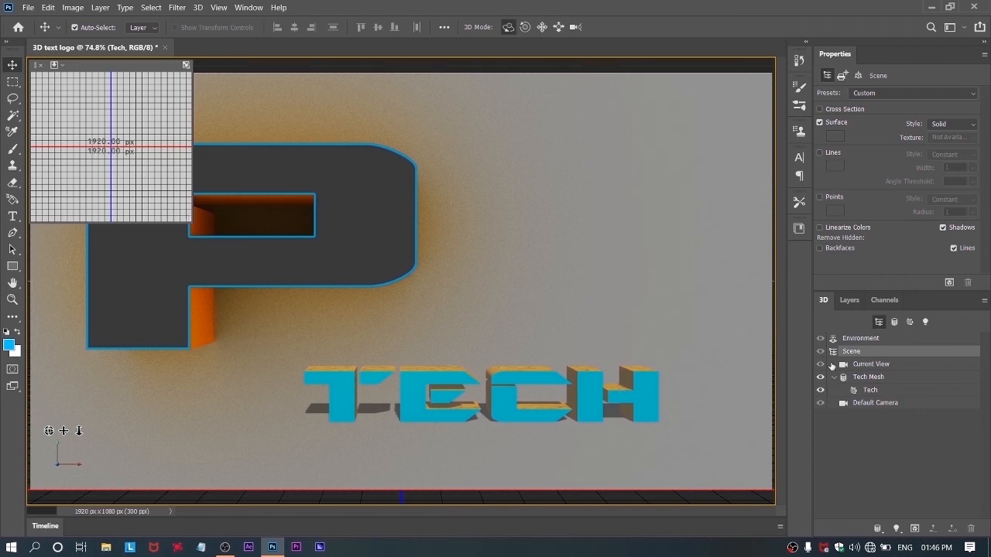
Rasterize the rendered 3D Tech layer and switch from the 3D workspace back to the default one.
click(850, 301)
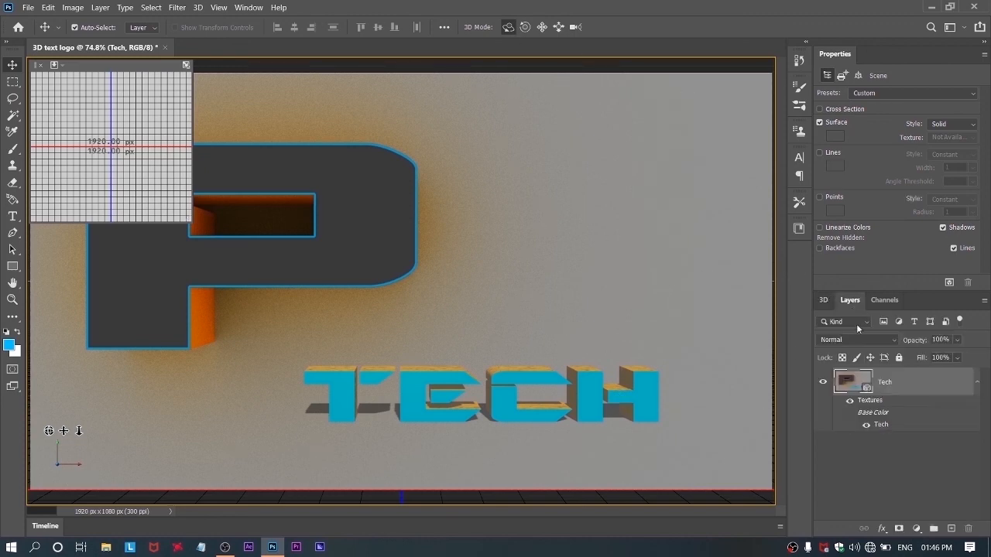
right_click(888, 383)
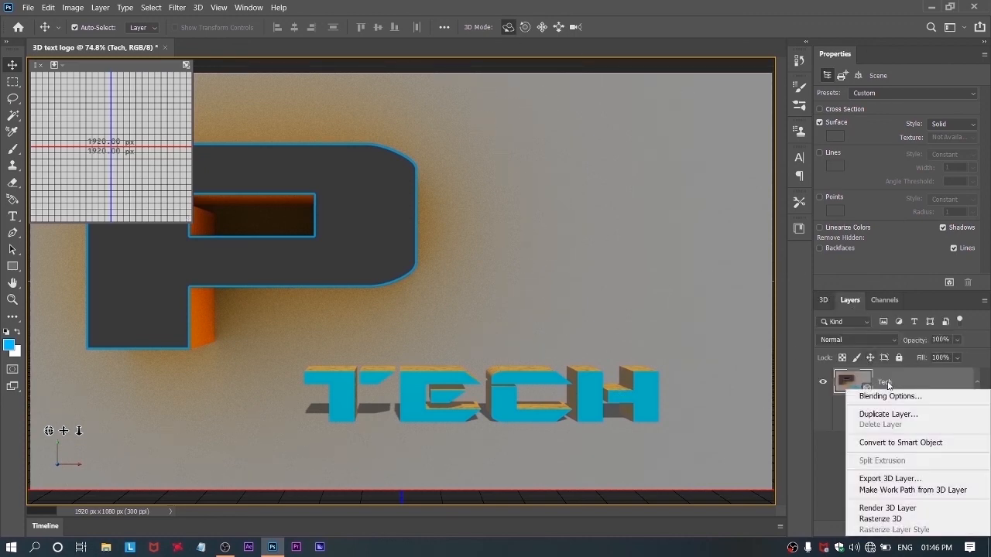
click(892, 524)
click(250, 7)
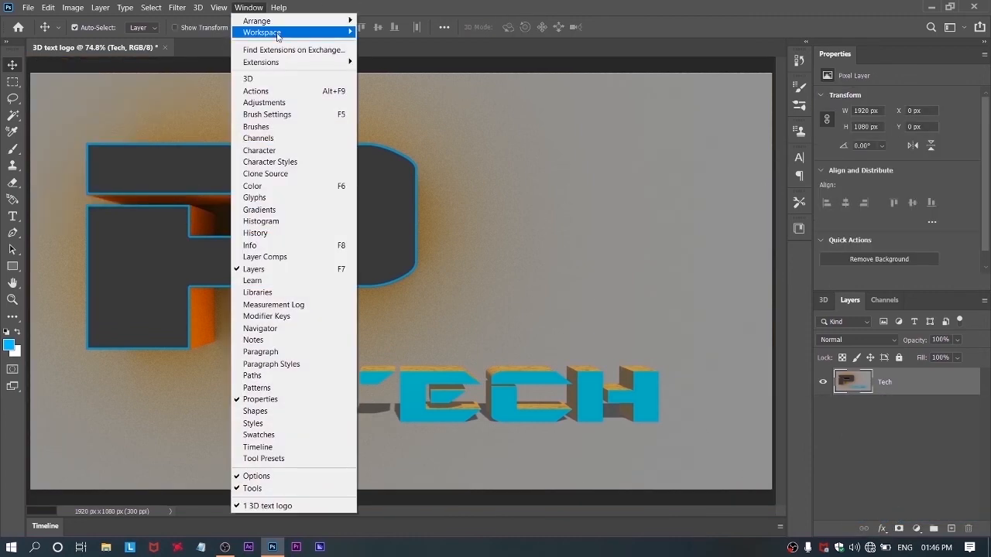
mouse_move(278, 34)
click(380, 36)
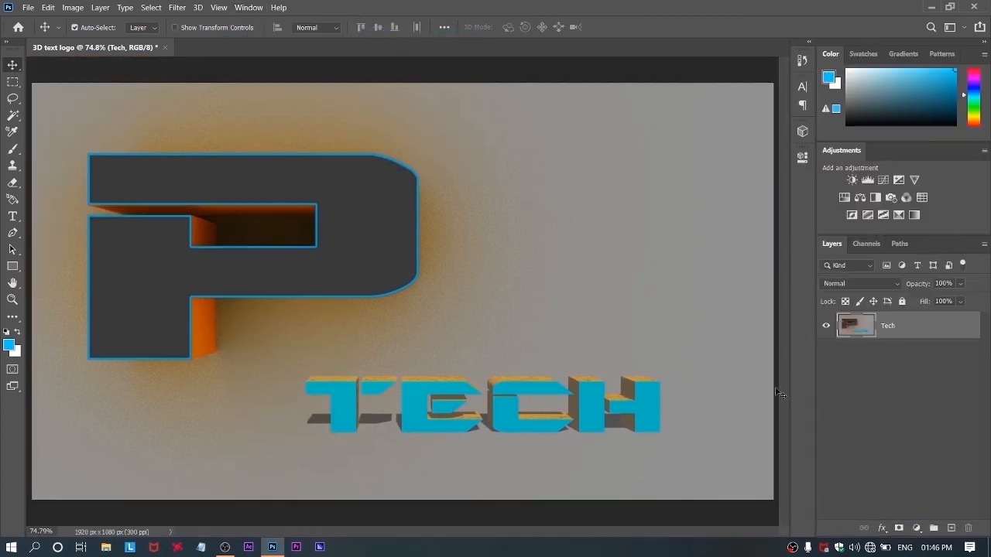
click(858, 403)
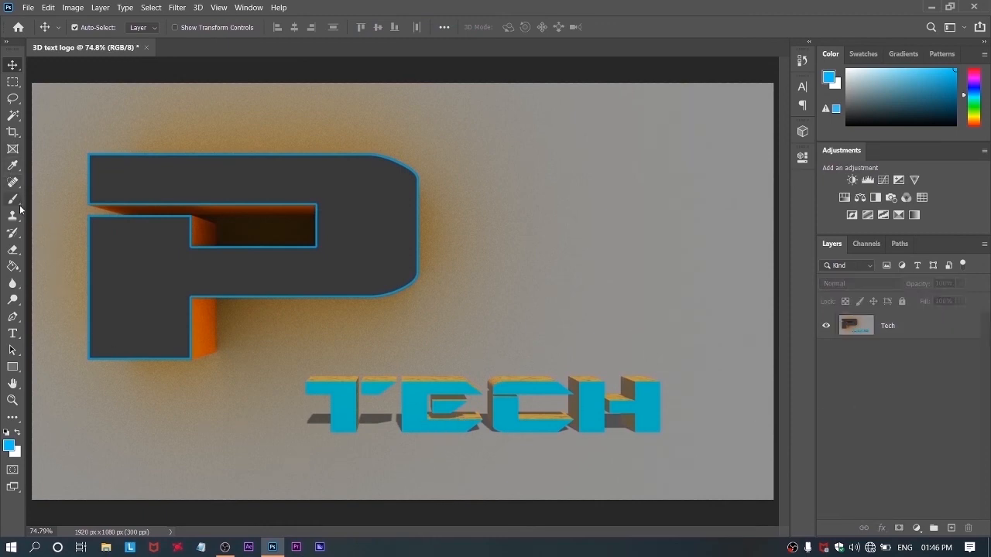
Select the blue front faces of all the TECH letters on the Tech layer with the Magic Wand.
click(12, 115)
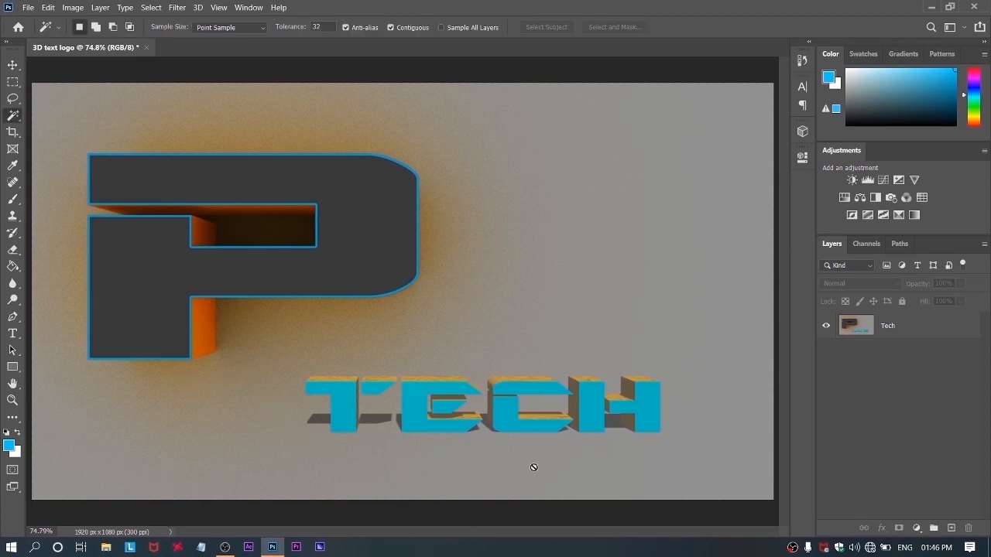
click(914, 337)
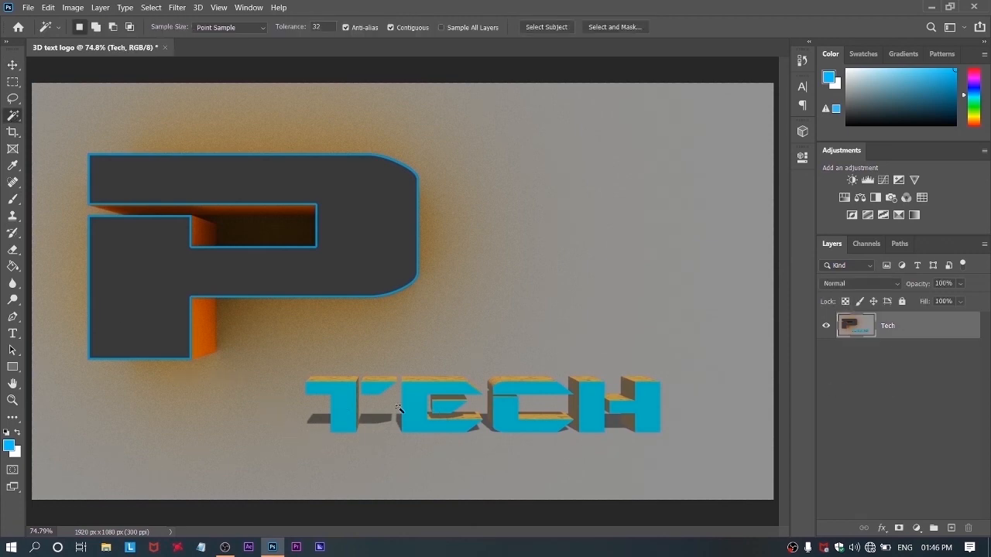
click(351, 408)
click(369, 389)
shift+click(344, 416)
shift+click(442, 411)
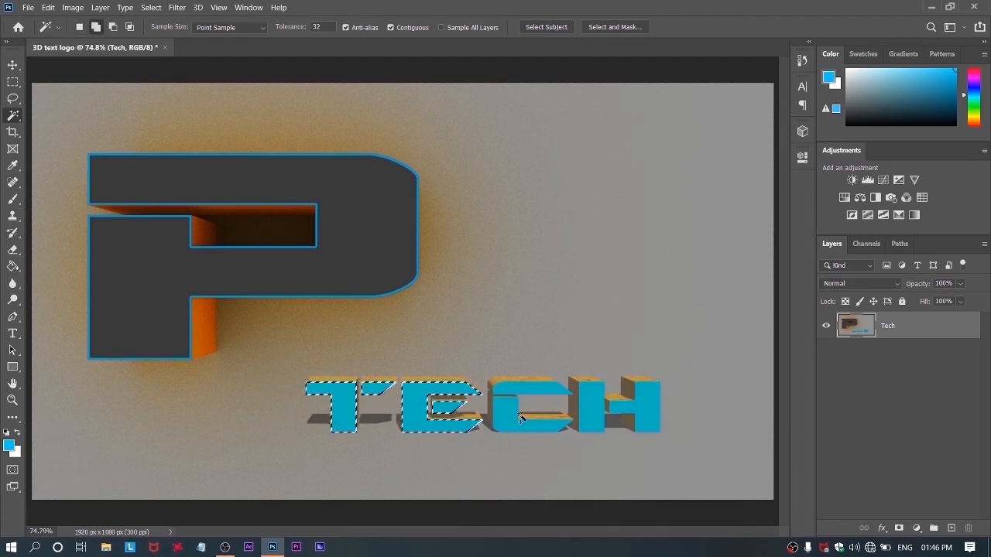
shift+click(532, 396)
shift+click(625, 425)
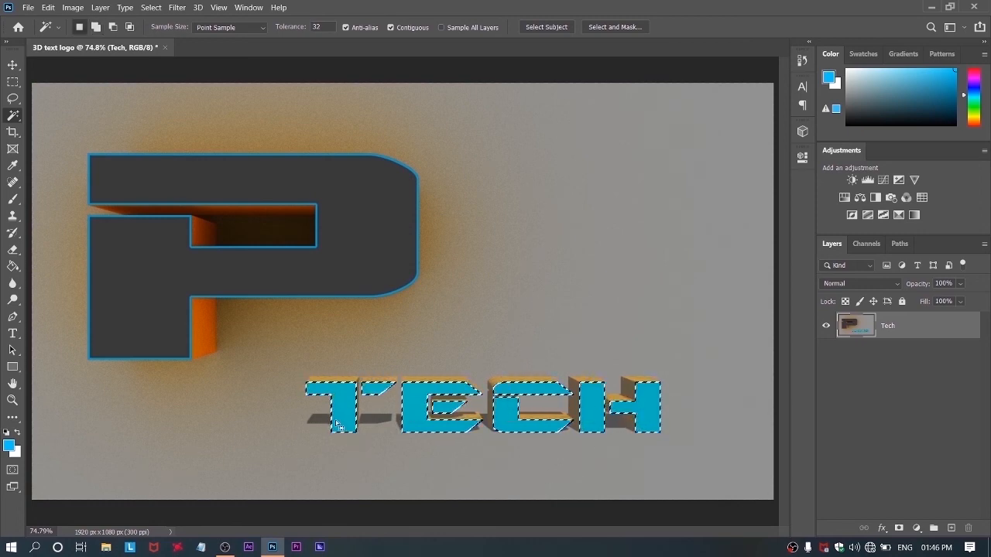
Contract the selection of the letter faces by 5 pixels.
click(151, 7)
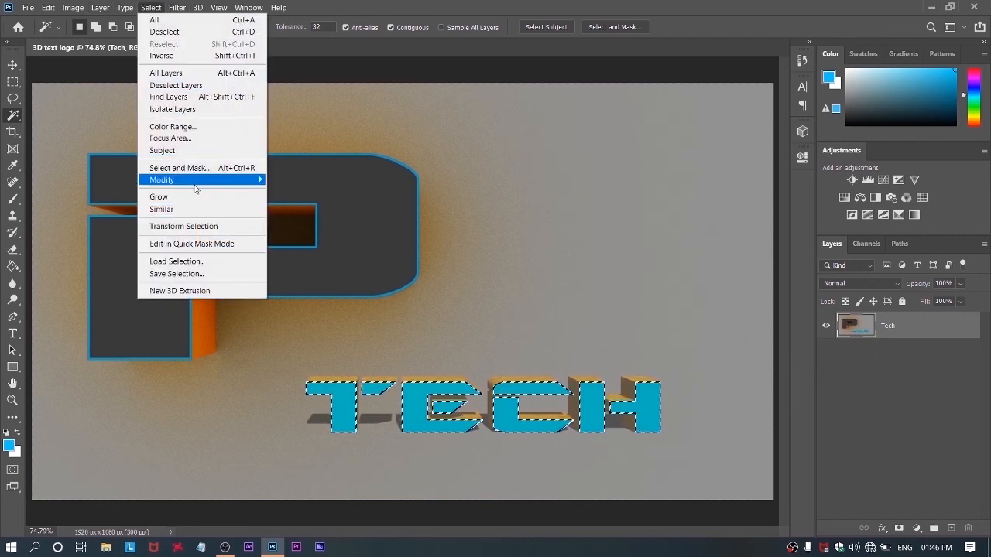
mouse_move(220, 183)
click(288, 215)
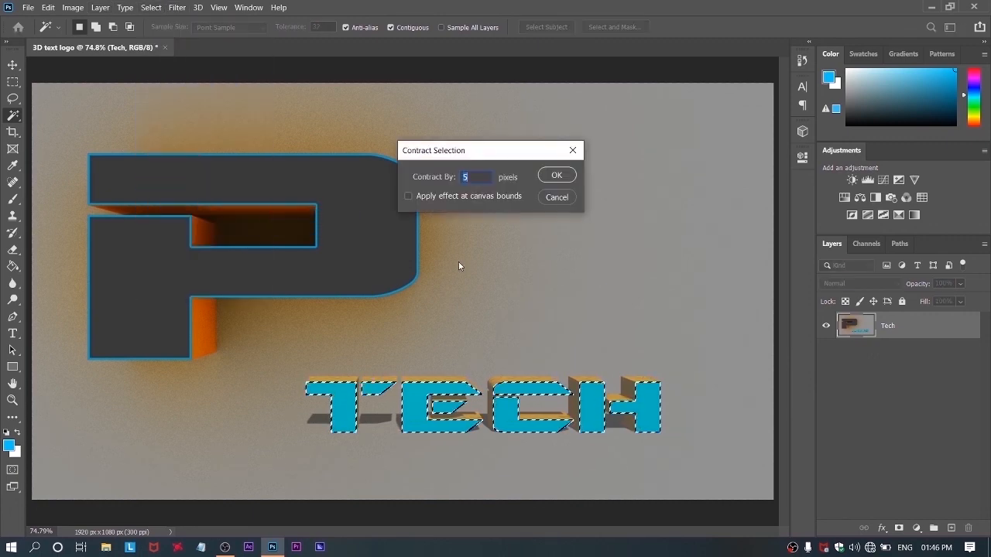
click(551, 180)
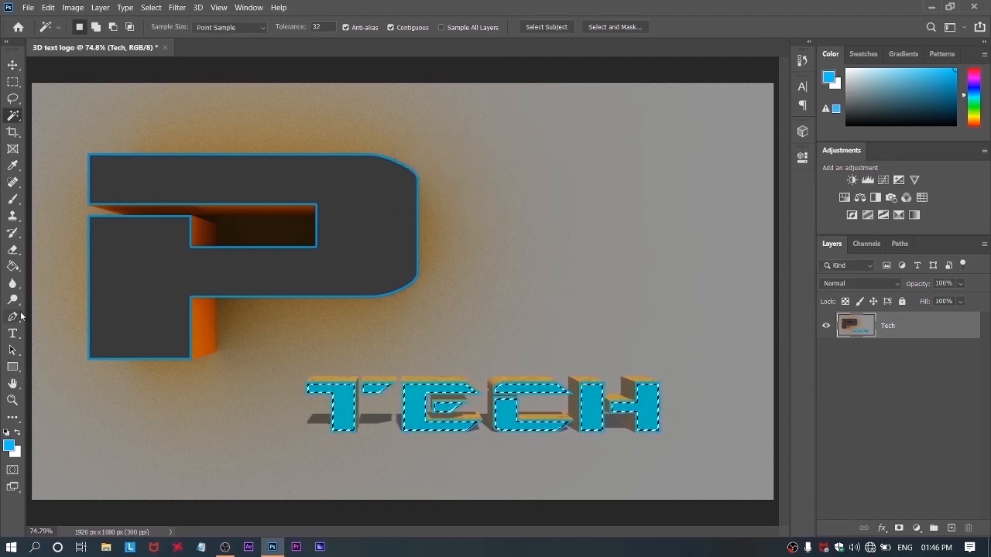
Fill the selected front faces of all the TECH letters with the dark gray 393939 sampled from the P's face, using the Paint Bucket.
click(8, 445)
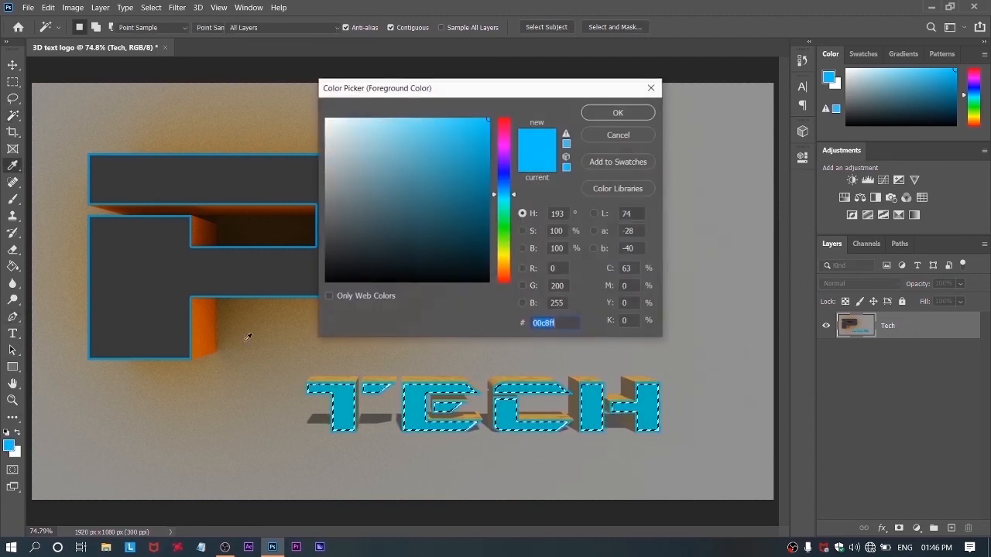
click(158, 260)
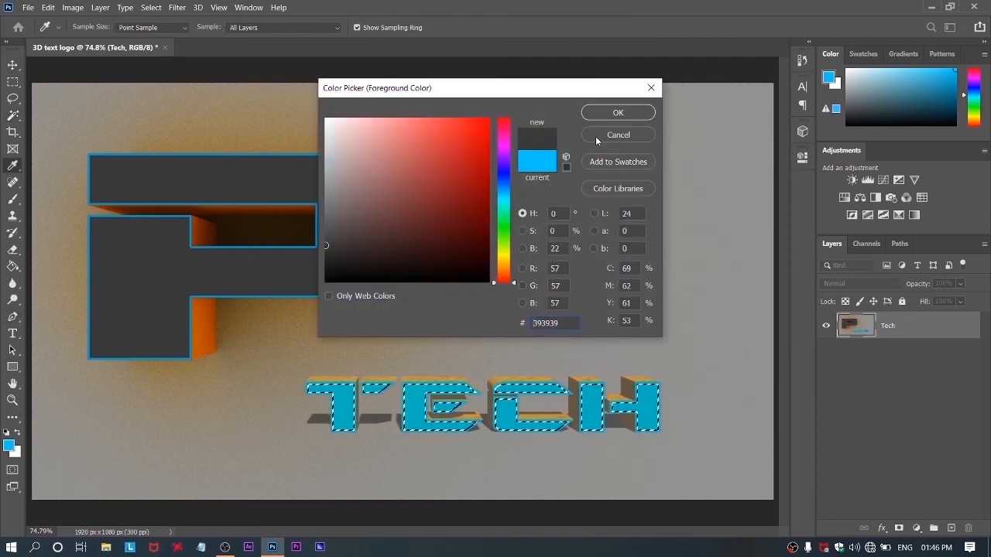
click(635, 116)
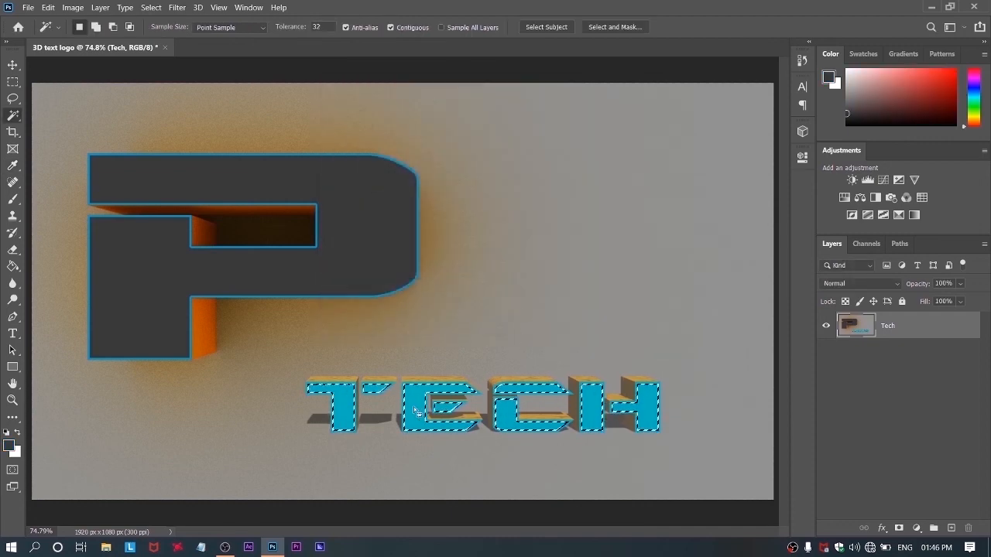
click(13, 265)
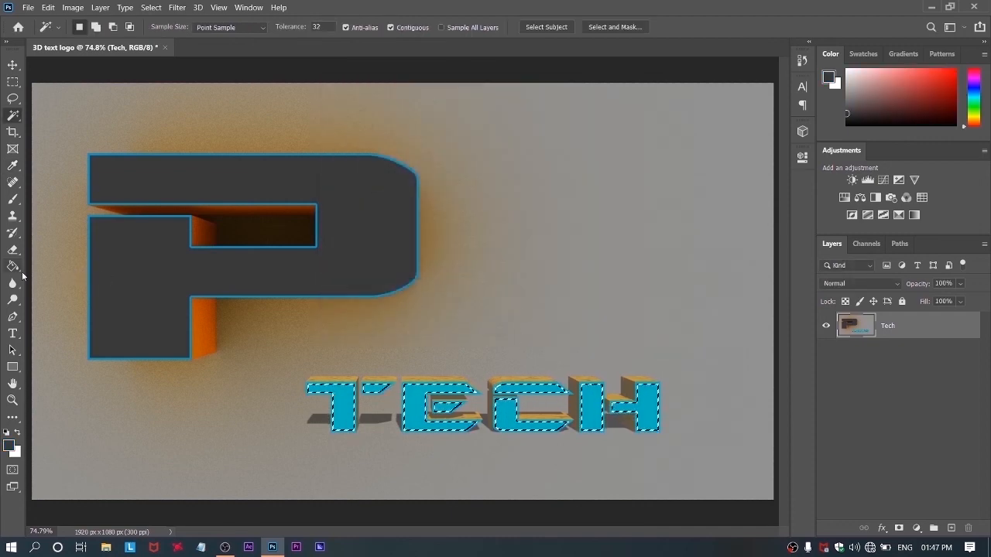
click(339, 404)
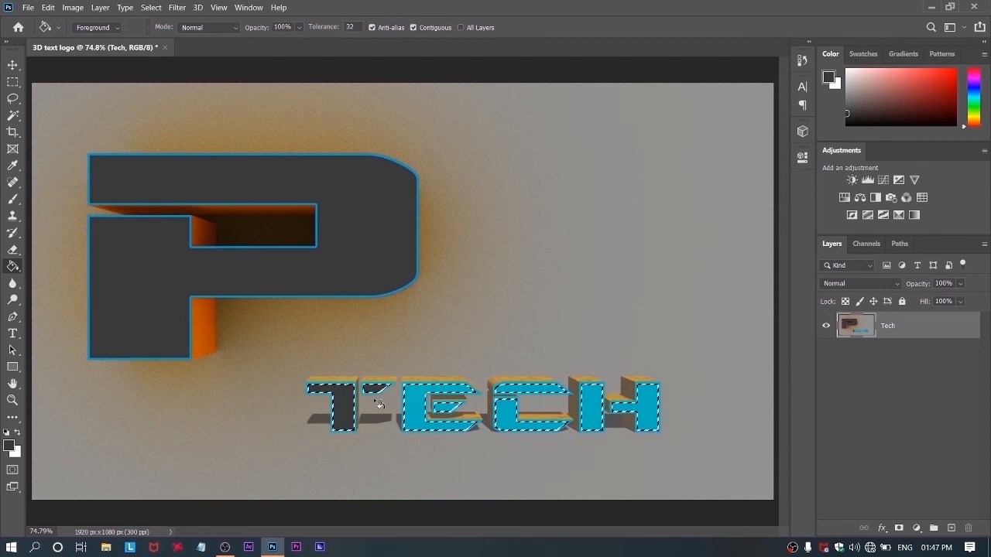
click(416, 413)
click(517, 408)
click(521, 389)
click(587, 402)
click(647, 397)
click(651, 420)
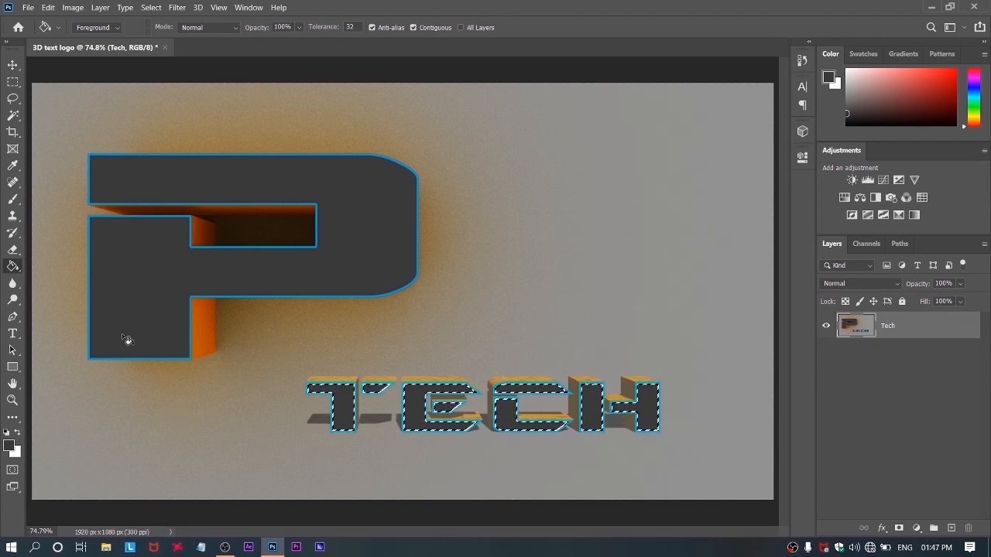
Fill the outline of the T's main part with the blue 1d899f sampled from the P's outline.
click(9, 446)
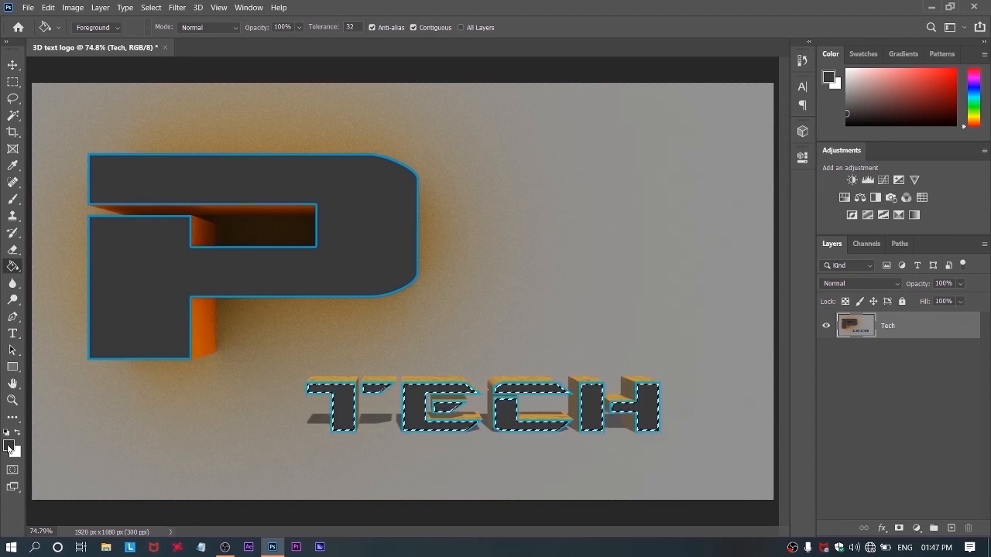
click(192, 318)
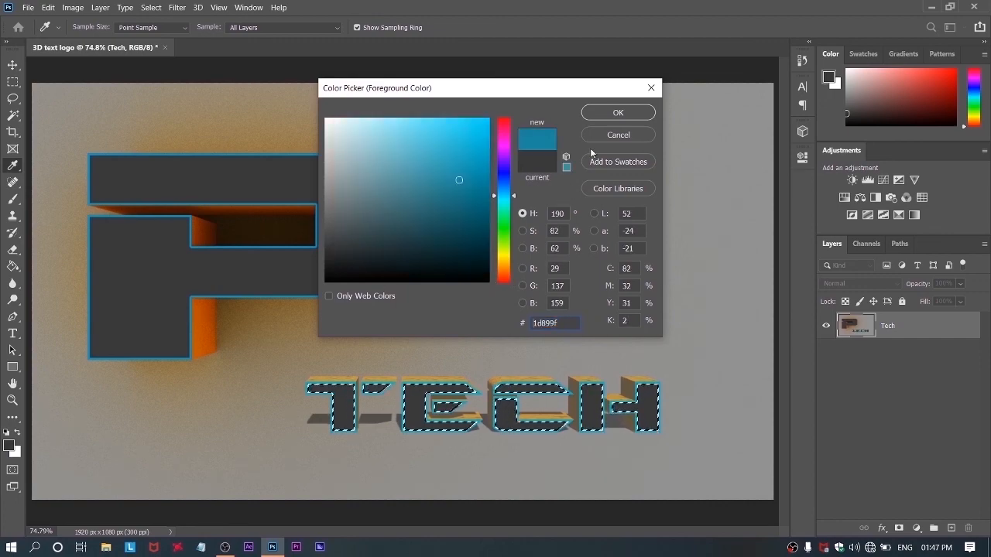
click(630, 118)
key(g)
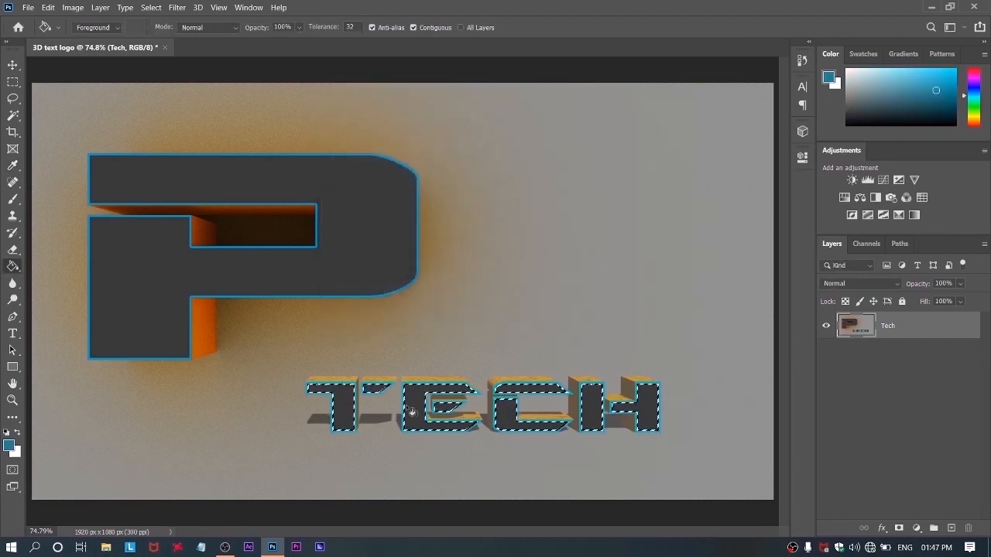
scroll(381, 413, up, 5)
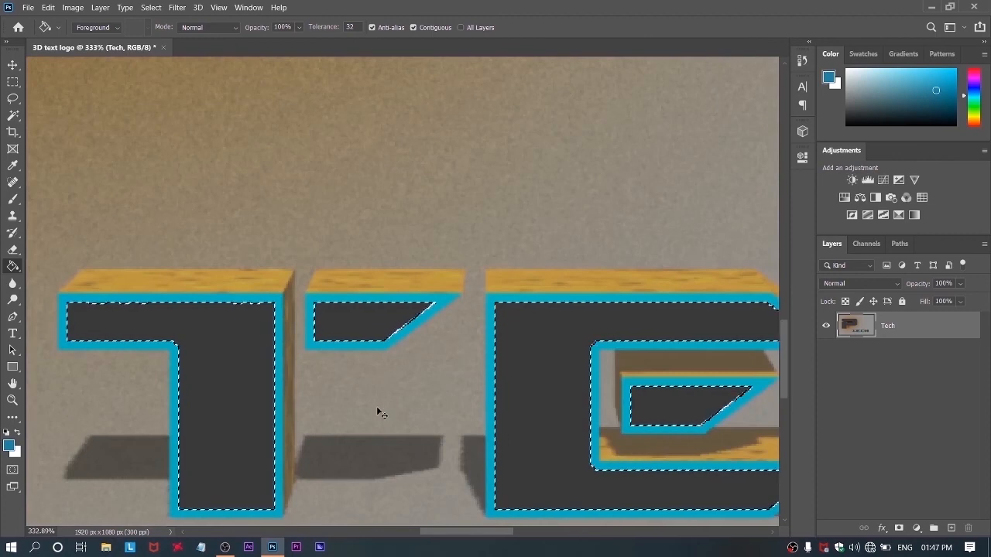
scroll(258, 398, up, 1)
scroll(258, 396, down, 3)
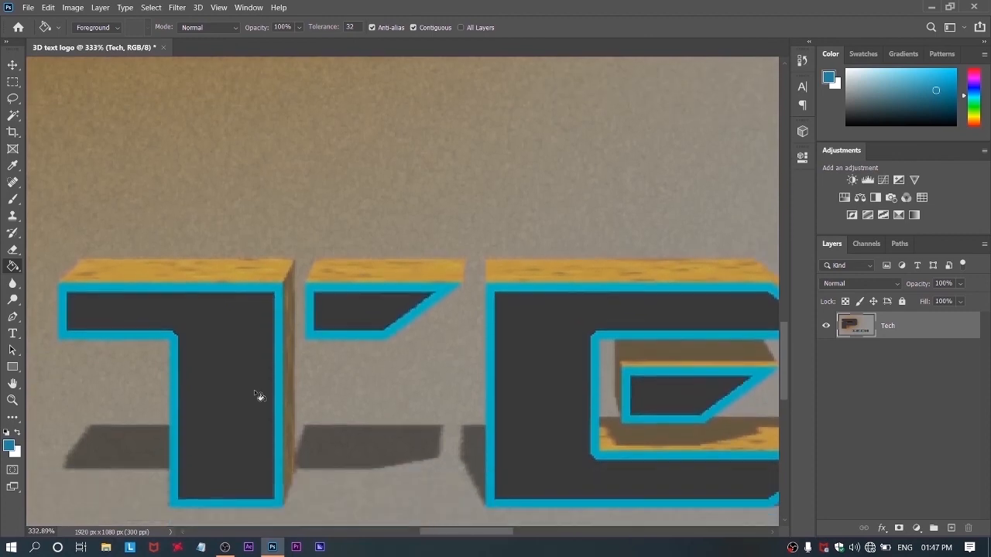
scroll(263, 377, up, 2)
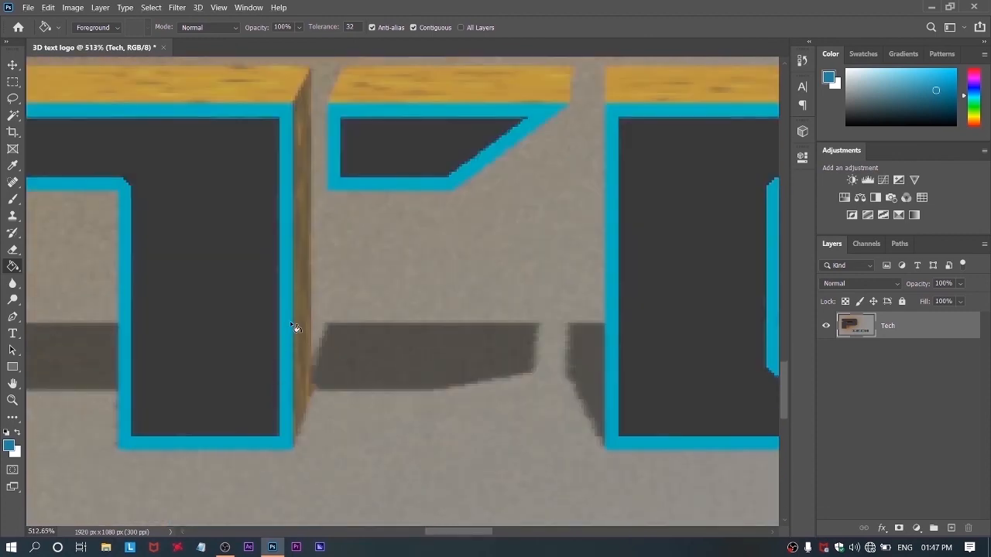
click(290, 335)
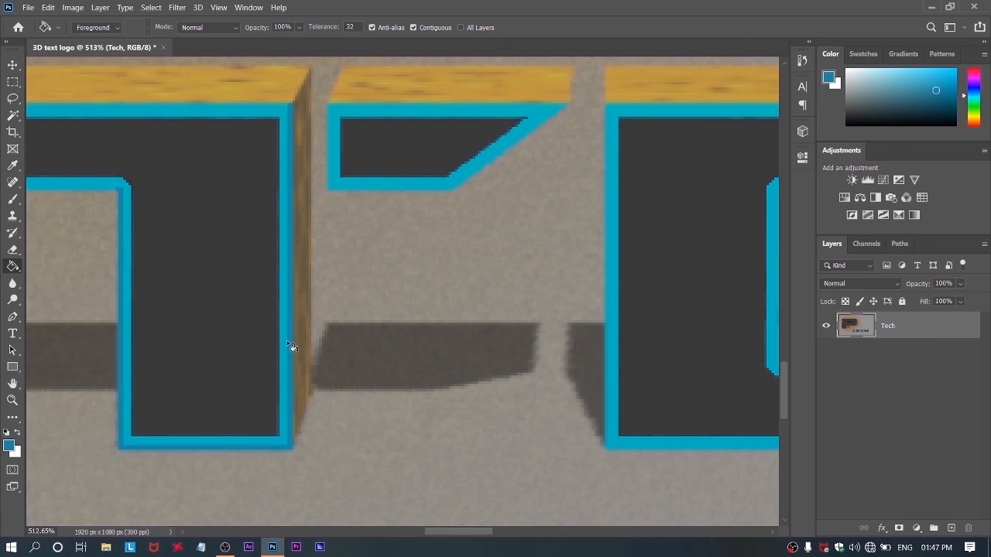
click(291, 265)
click(291, 269)
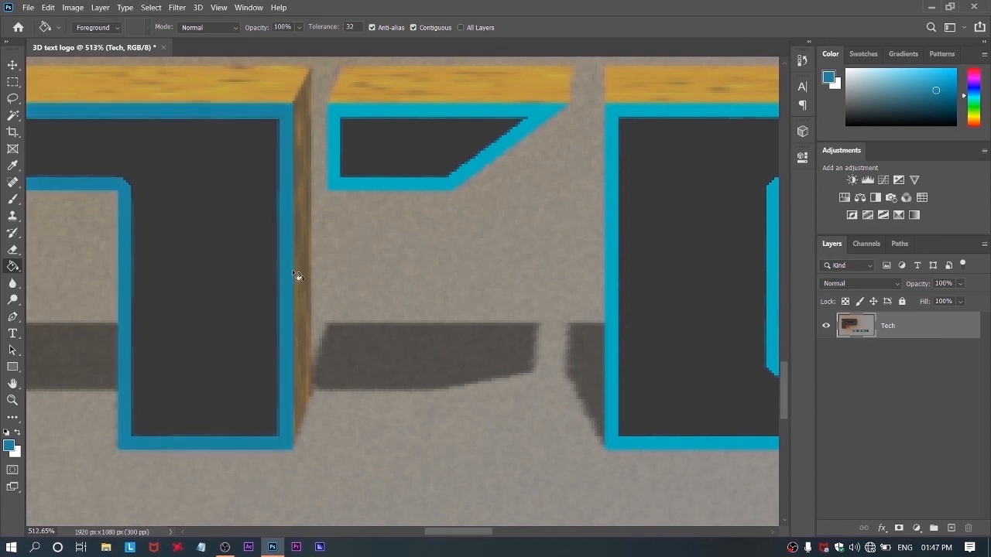
Sample the brighter blue 00a0bf from the middle of the P's curved outline as the foreground color.
scroll(179, 228, down, 3)
scroll(179, 229, down, 4)
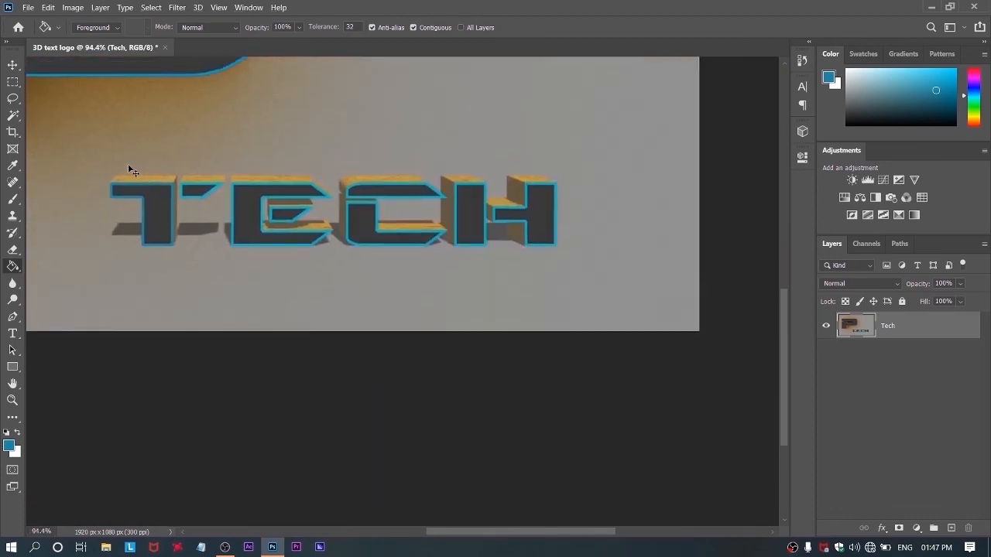
scroll(132, 169, down, 1)
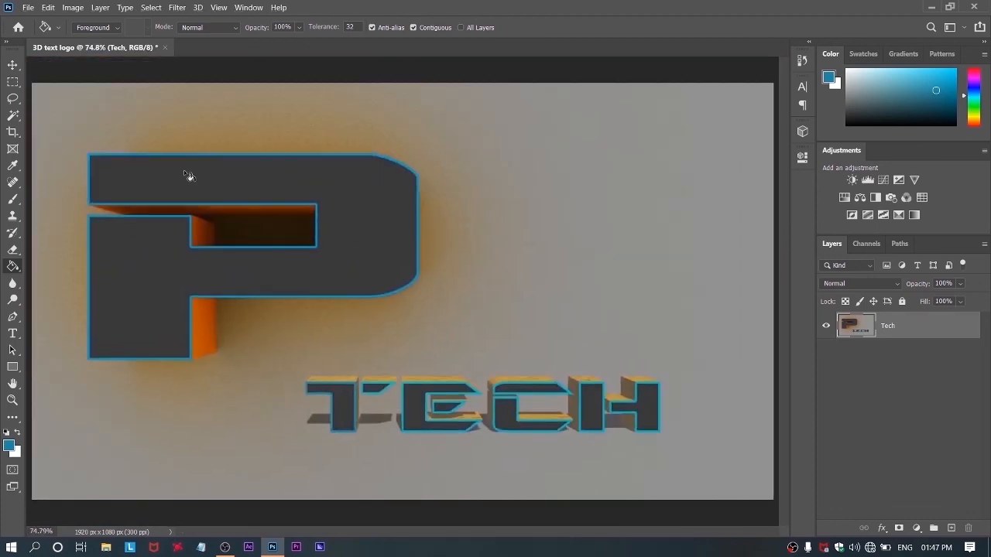
scroll(188, 173, up, 6)
scroll(517, 198, up, 1)
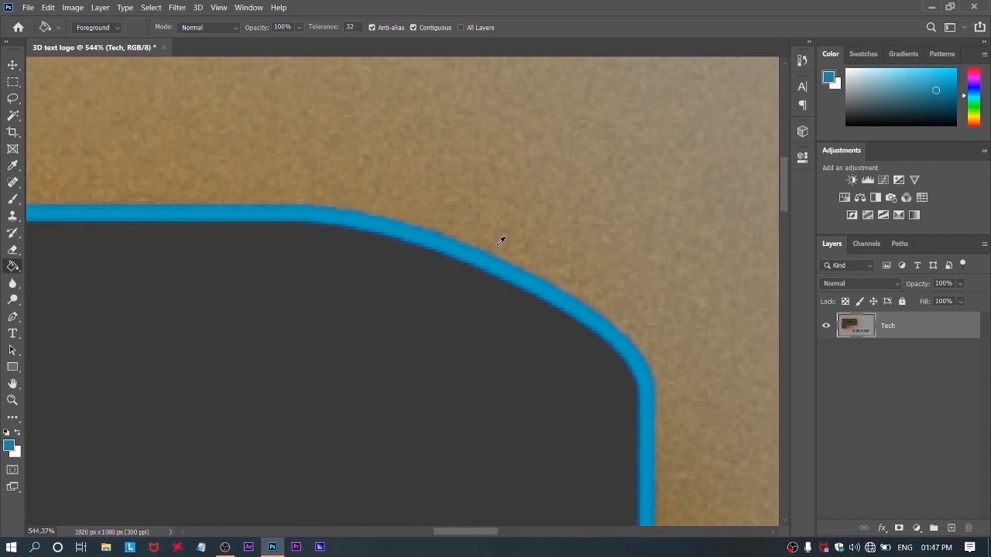
alt+click(480, 255)
scroll(480, 265, down, 4)
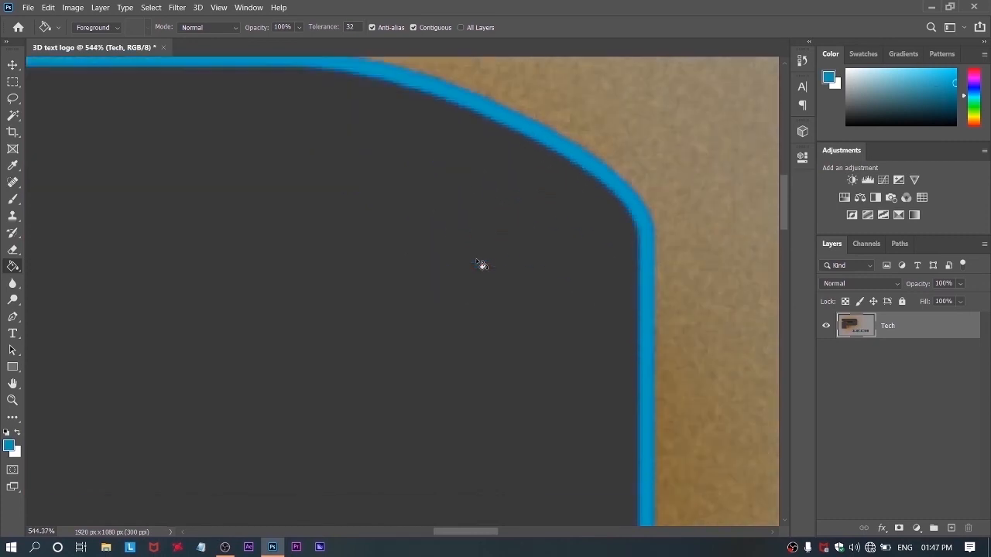
key(ctrl+0)
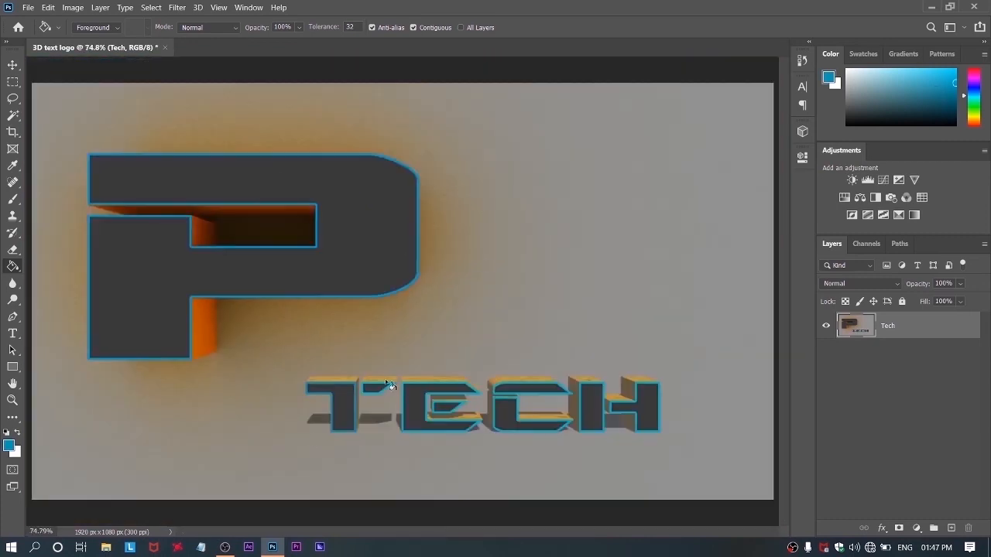
Fill the outlines of both parts of the letter T with the sampled blue.
scroll(319, 432, up, 5)
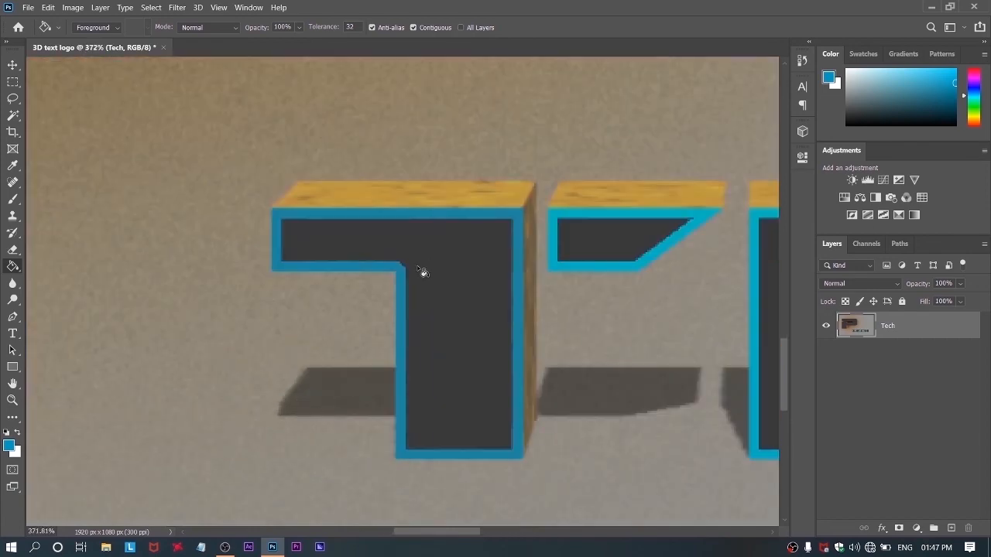
click(405, 277)
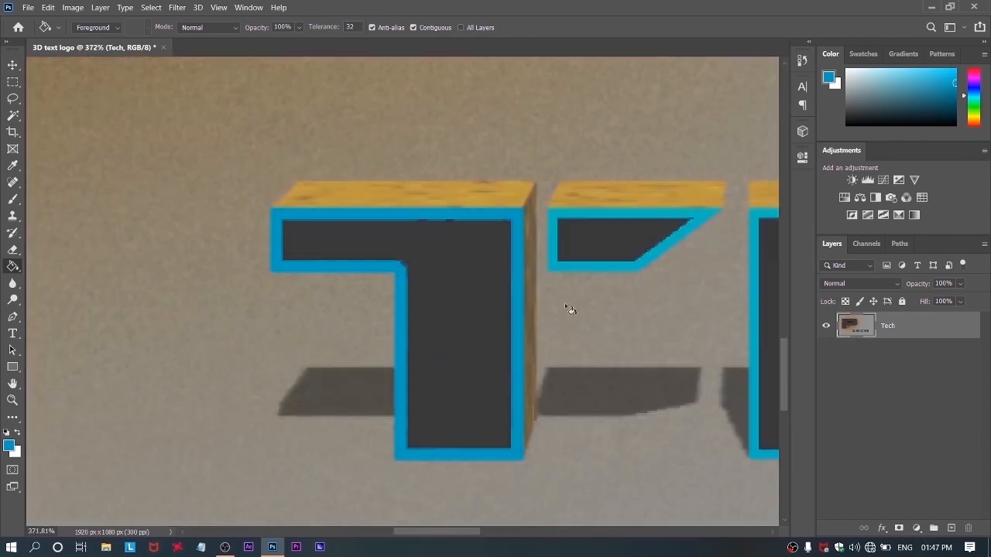
click(564, 263)
Fill the outlines of all parts of the letters E and C with the same blue.
scroll(612, 283, down, 3)
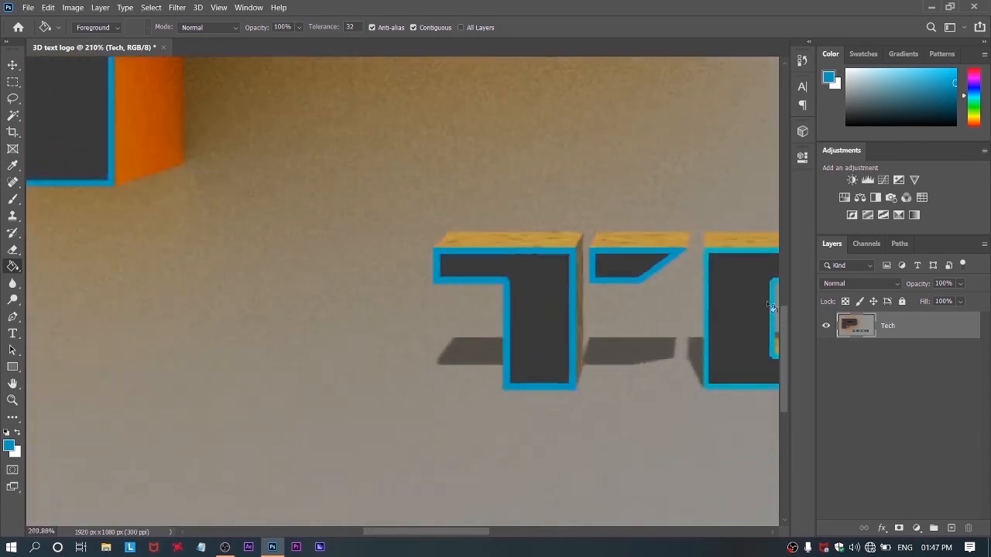
scroll(581, 331, down, 5)
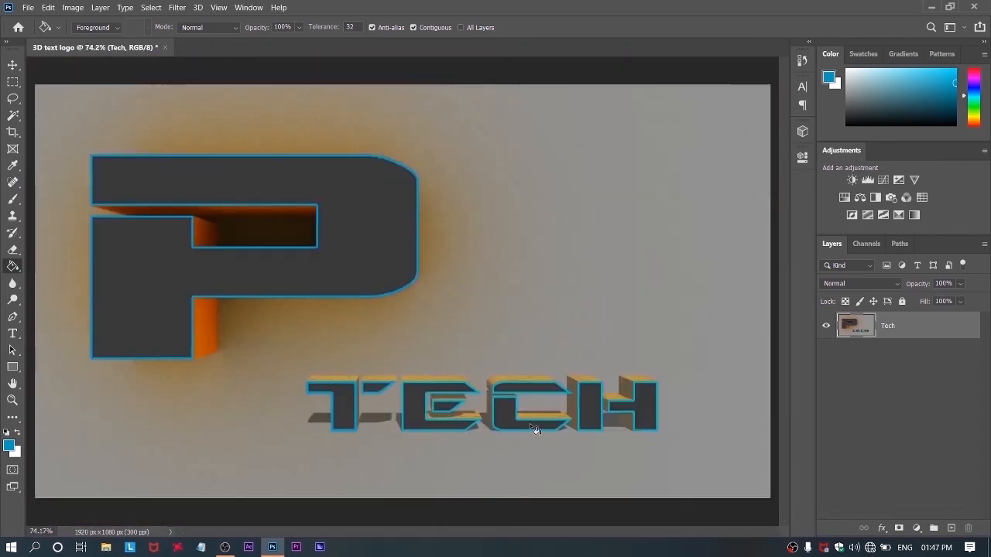
scroll(533, 426, up, 8)
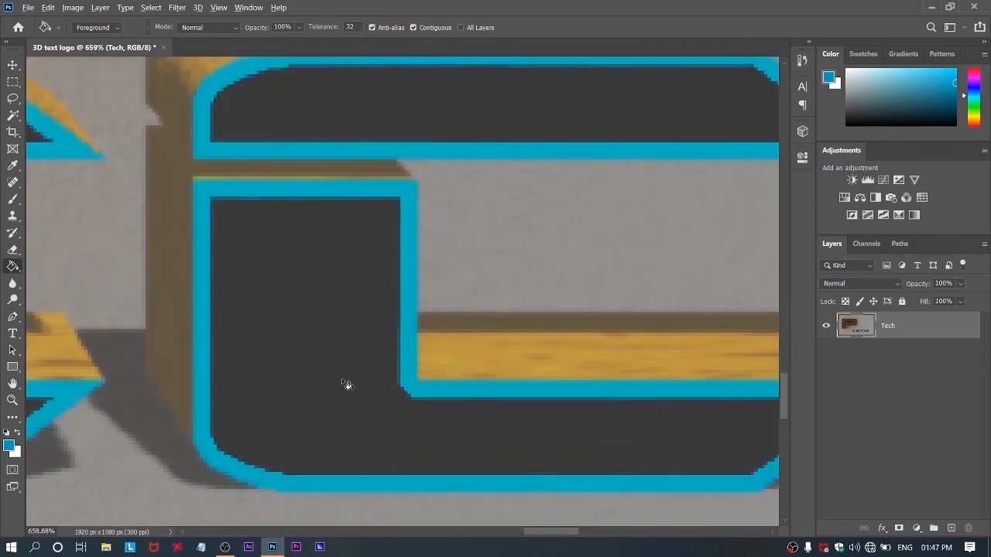
key(ctrl+0)
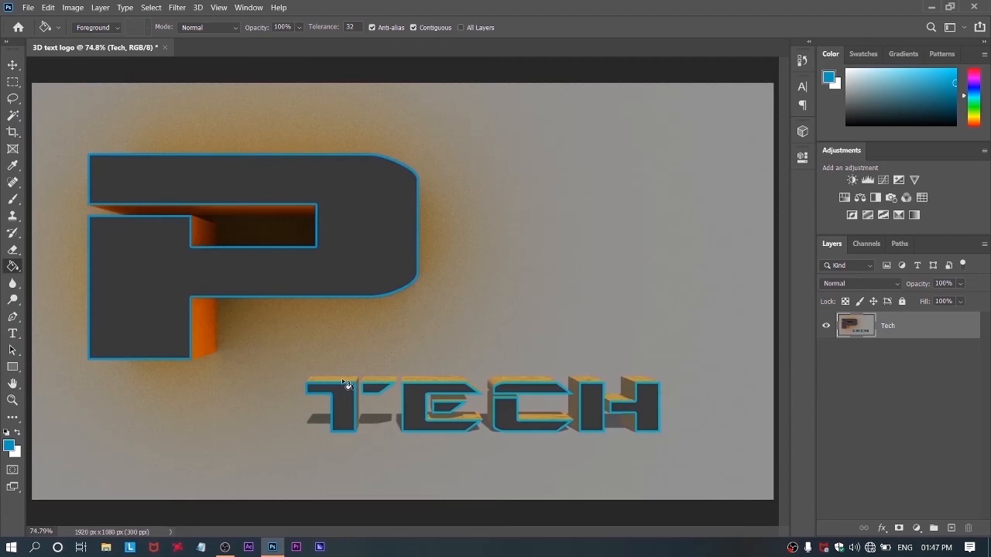
scroll(462, 454, up, 5)
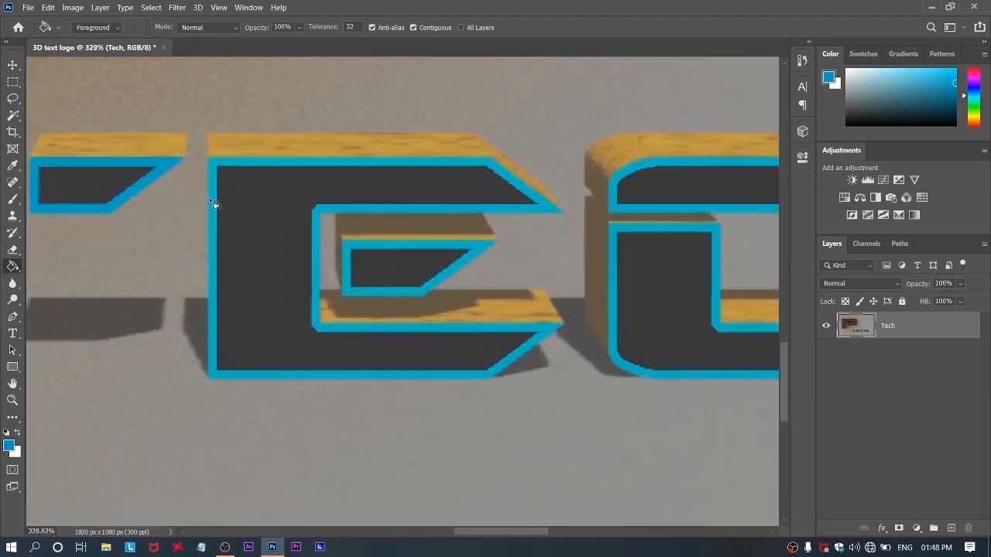
click(214, 202)
click(486, 252)
click(620, 214)
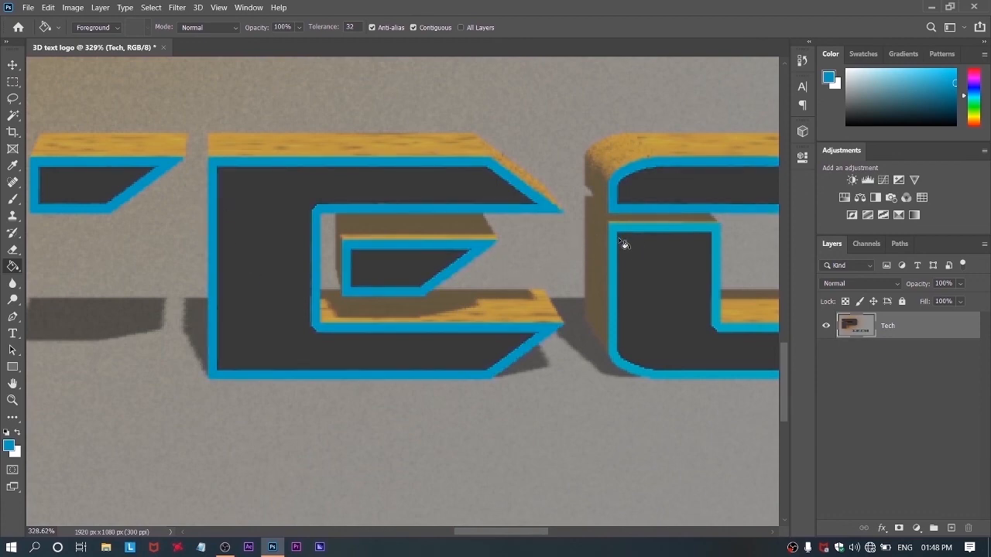
click(616, 240)
Fill the outlines of the letter H's parts with the same blue.
scroll(615, 240, down, 5)
scroll(642, 250, down, 1)
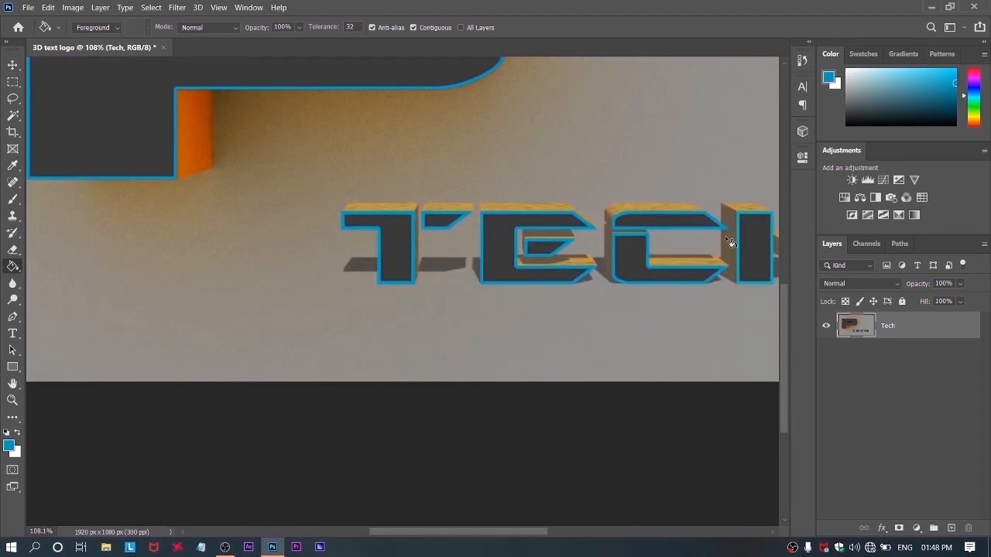
scroll(748, 236, up, 5)
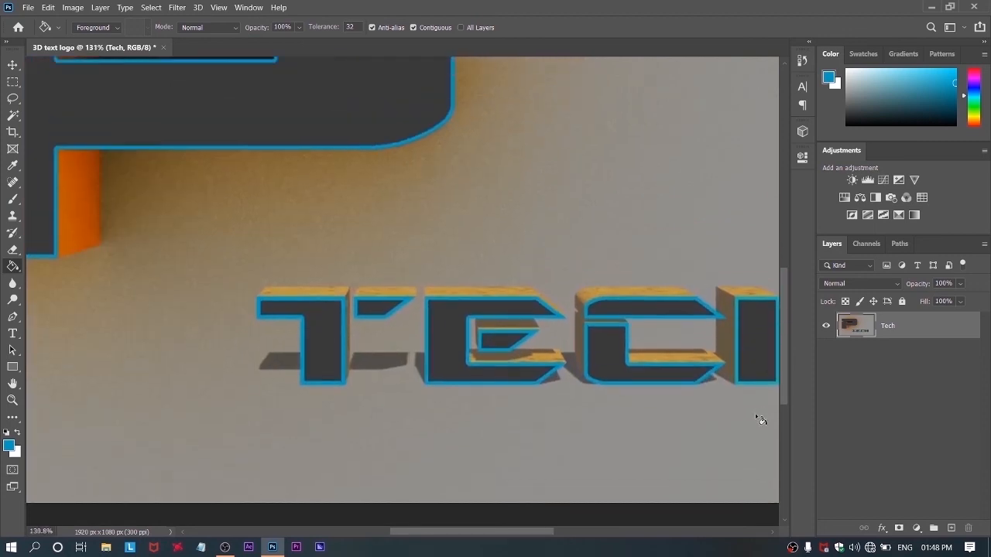
scroll(762, 408, up, 3)
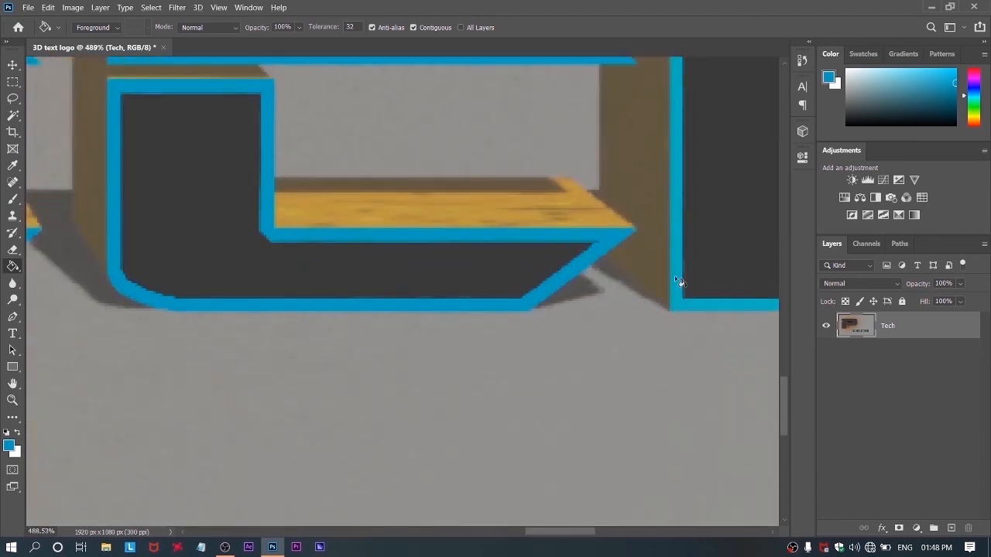
scroll(688, 302, down, 8)
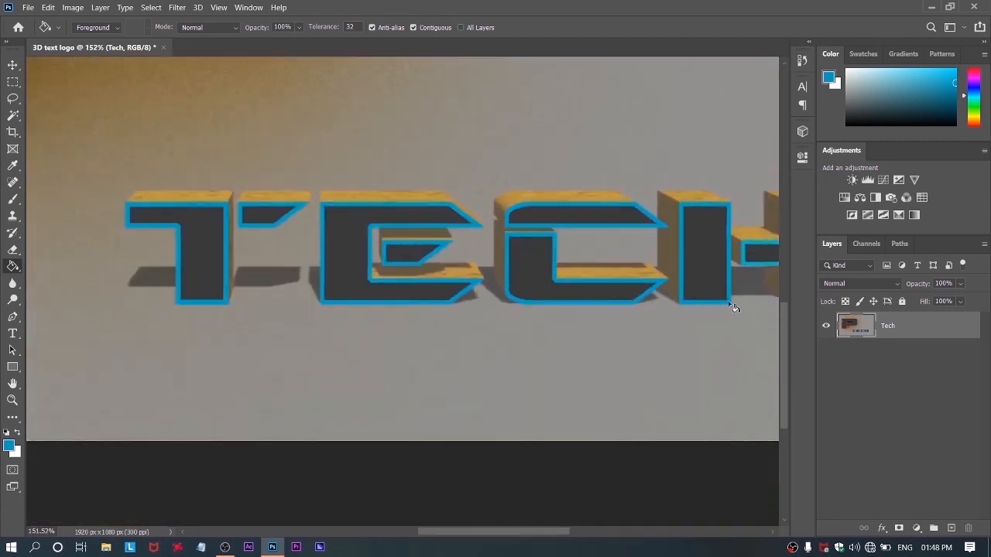
scroll(768, 286, up, 5)
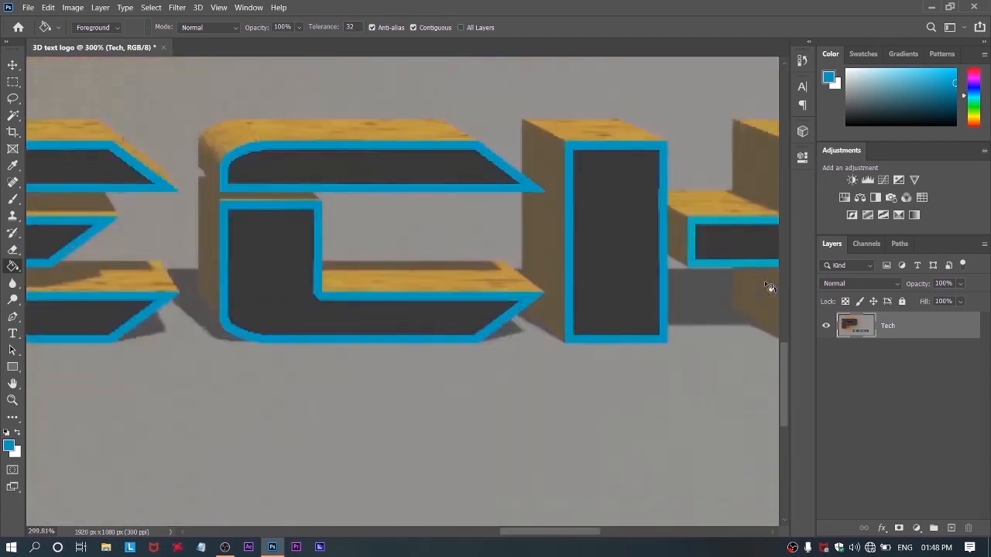
click(705, 262)
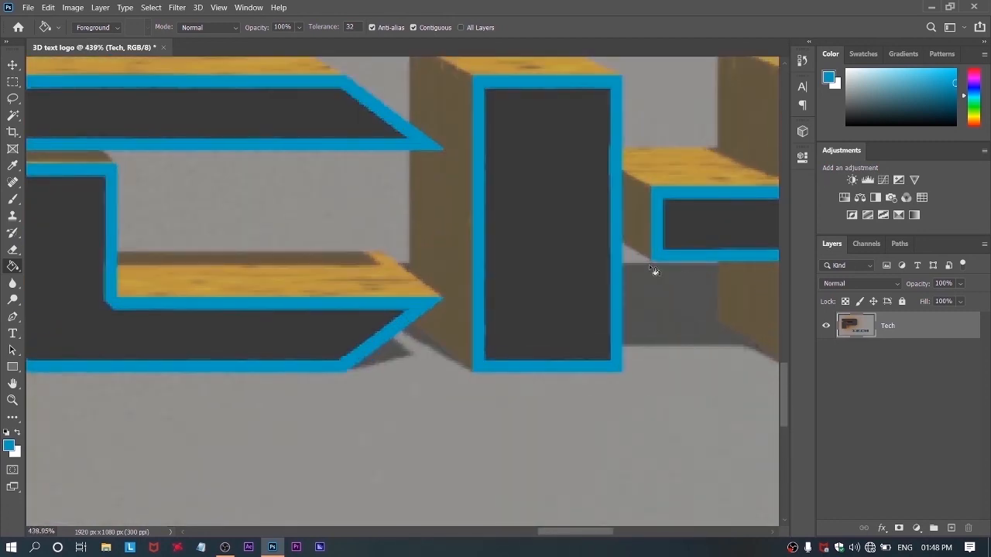
Set the foreground color to gray 757575.
key(ctrl+0)
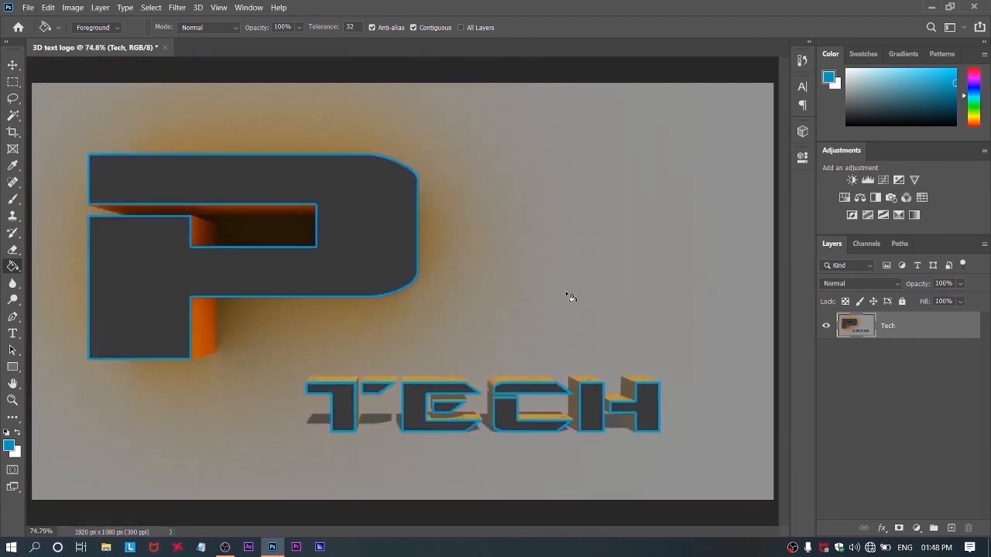
click(7, 448)
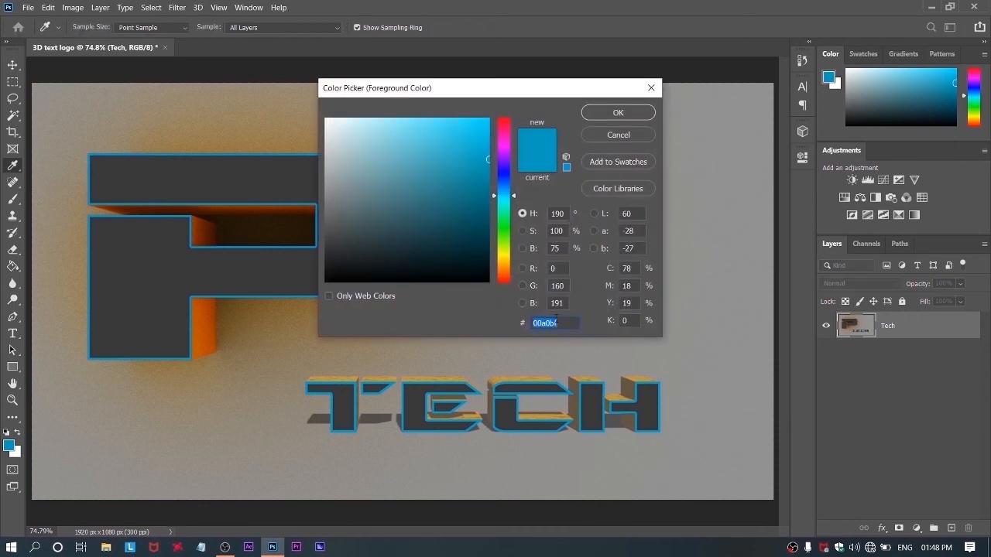
key(BackSpace)
text(757)
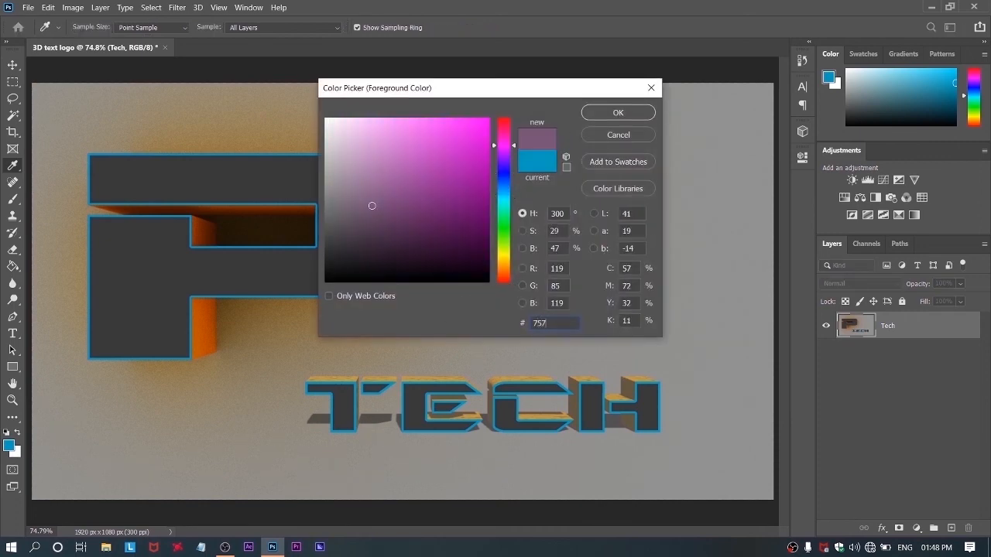
text(575)
key(Return)
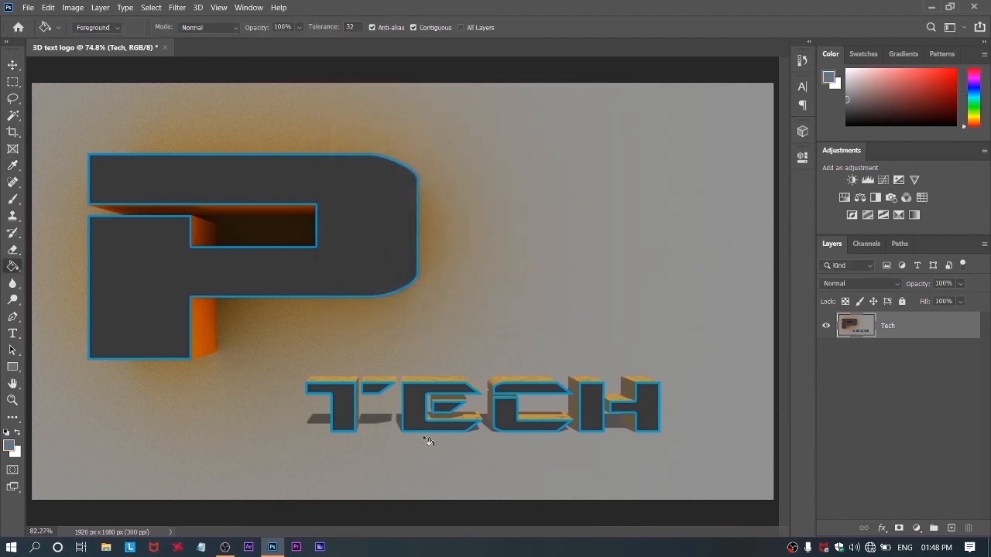
Fill the front faces of the letters T, E, C and H with the 757575 gray.
scroll(424, 436, up, 3)
click(416, 392)
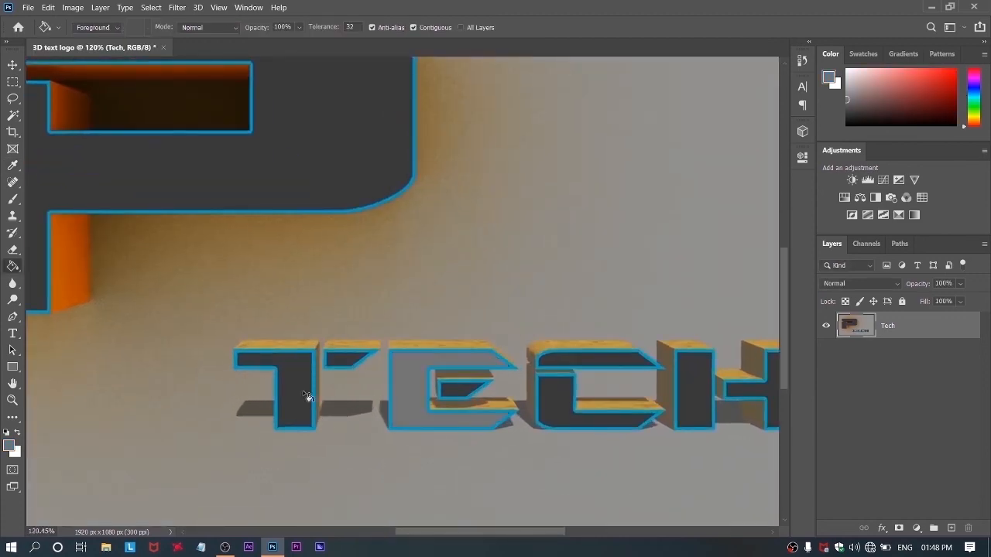
click(309, 398)
click(350, 362)
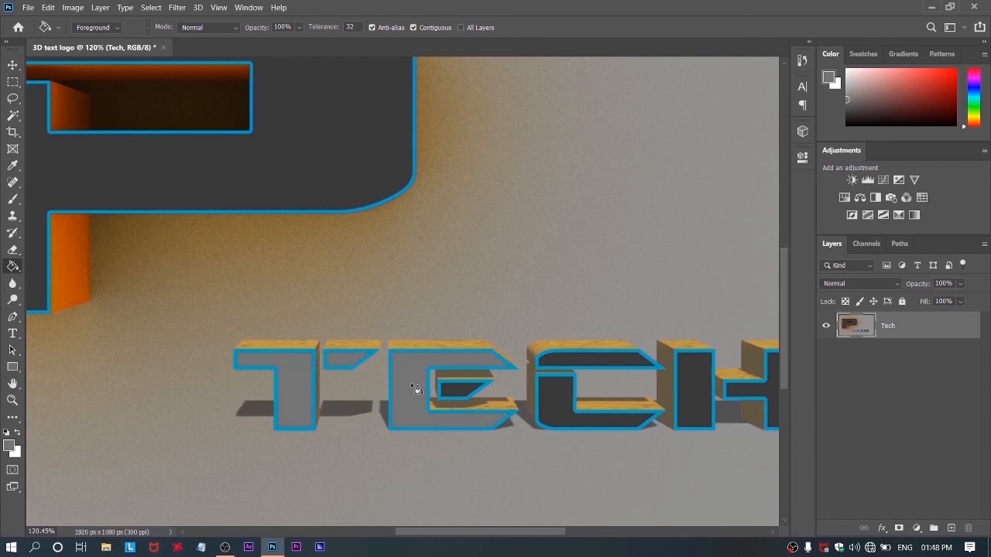
click(564, 407)
click(696, 394)
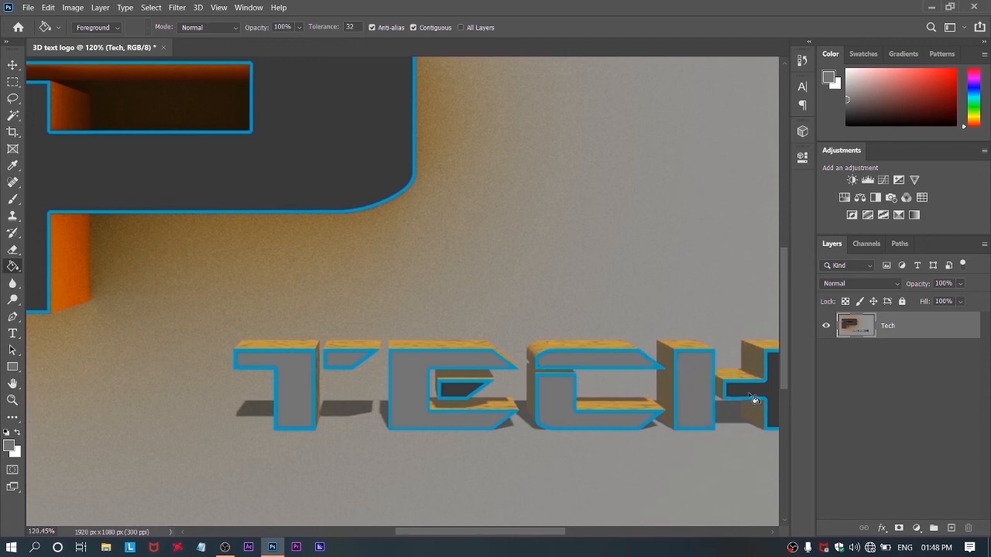
click(773, 391)
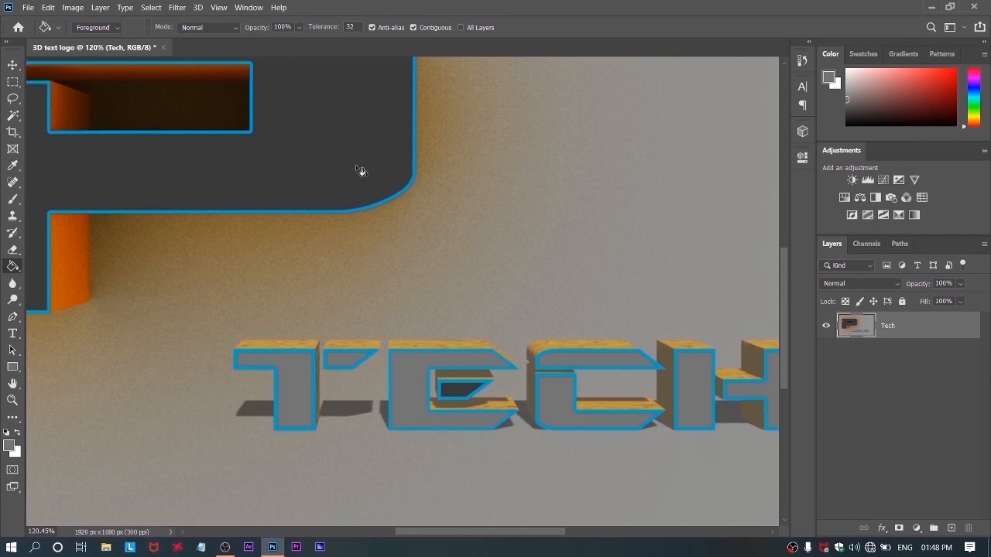
Sample the dark gray from the P's front and refill the front faces of all the Tech letters with it.
alt+click(359, 143)
click(416, 381)
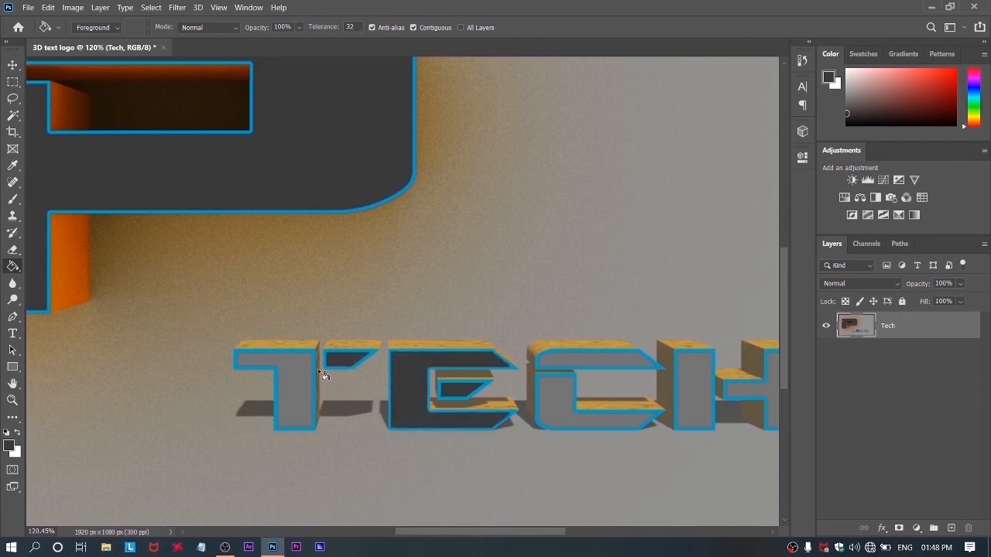
click(296, 386)
click(545, 403)
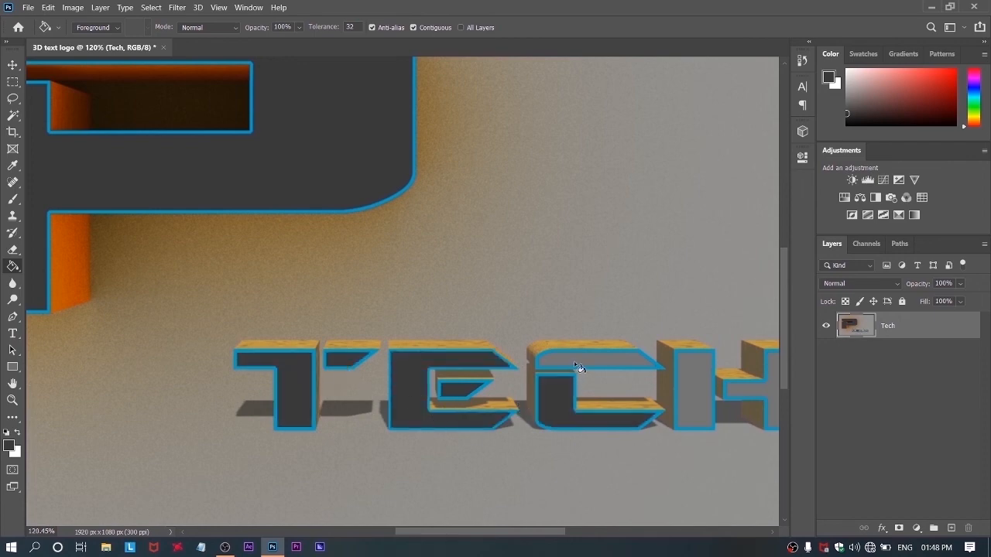
click(579, 367)
click(693, 403)
click(756, 397)
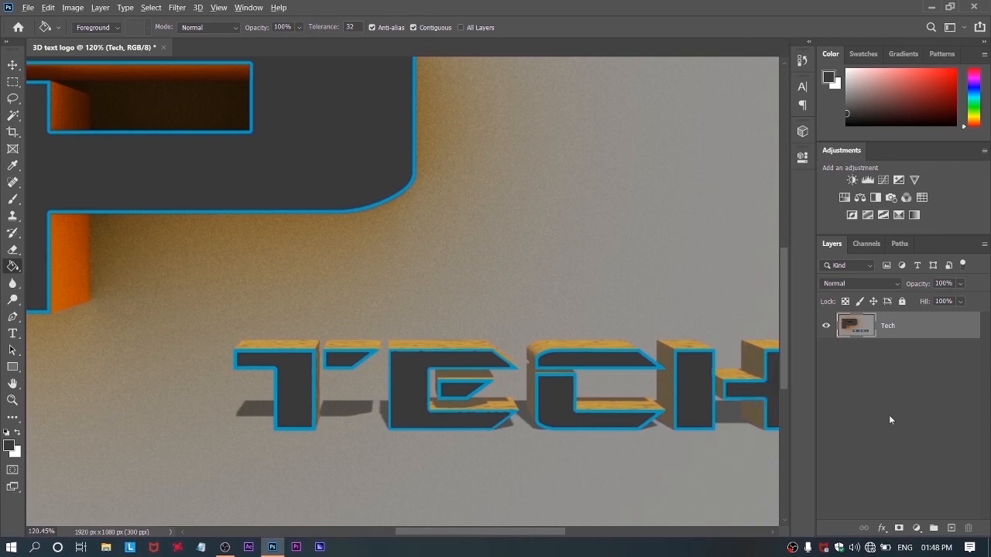
Add a Color Balance adjustment layer with the midtones set to +100 on Cyan-Red and -100 on Yellow-Blue.
key(ctrl+0)
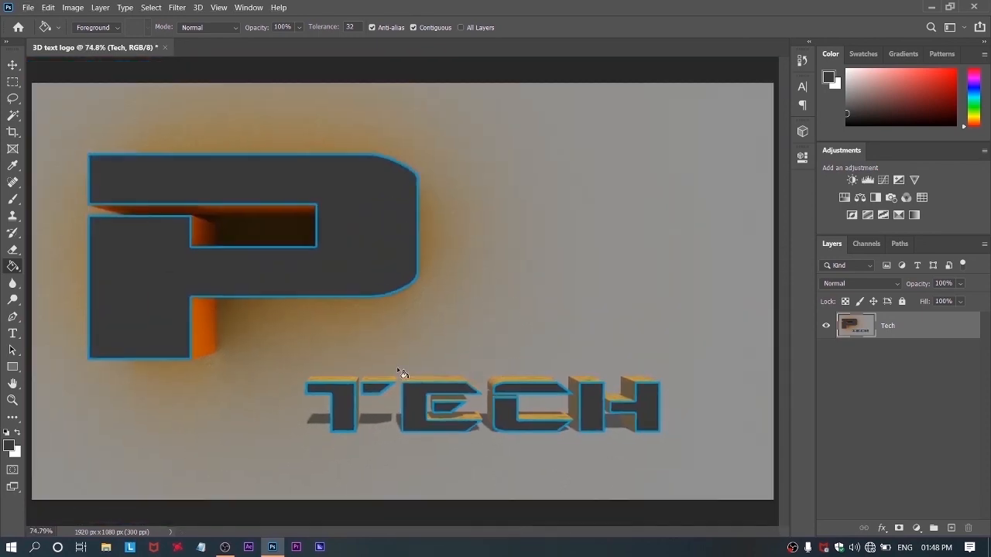
click(917, 531)
click(941, 421)
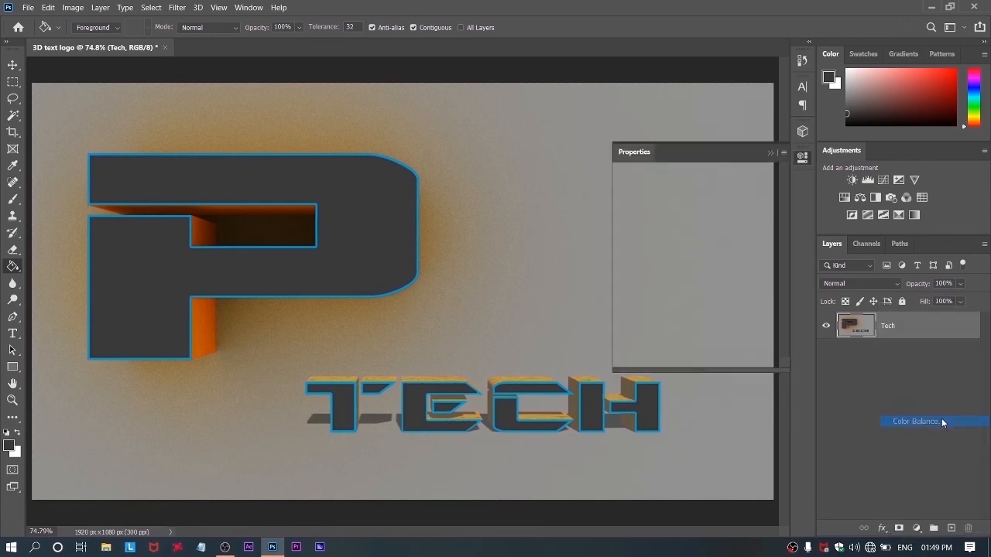
drag(709, 223, 744, 240)
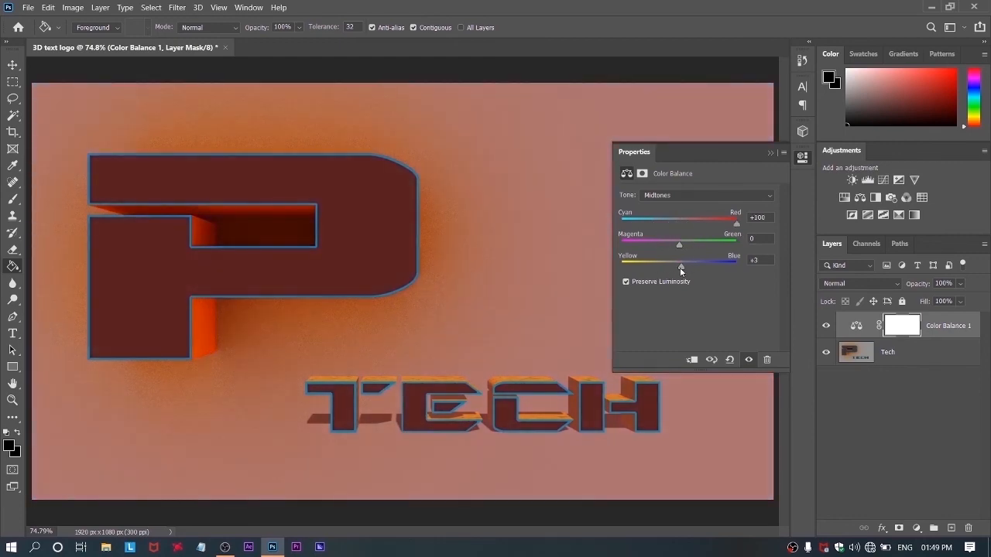
drag(682, 271, 514, 287)
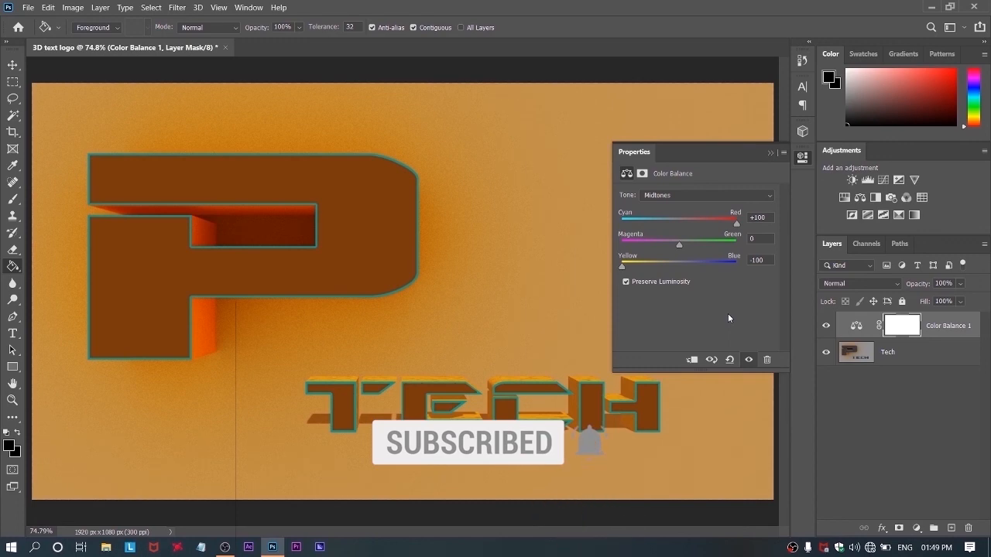
click(834, 453)
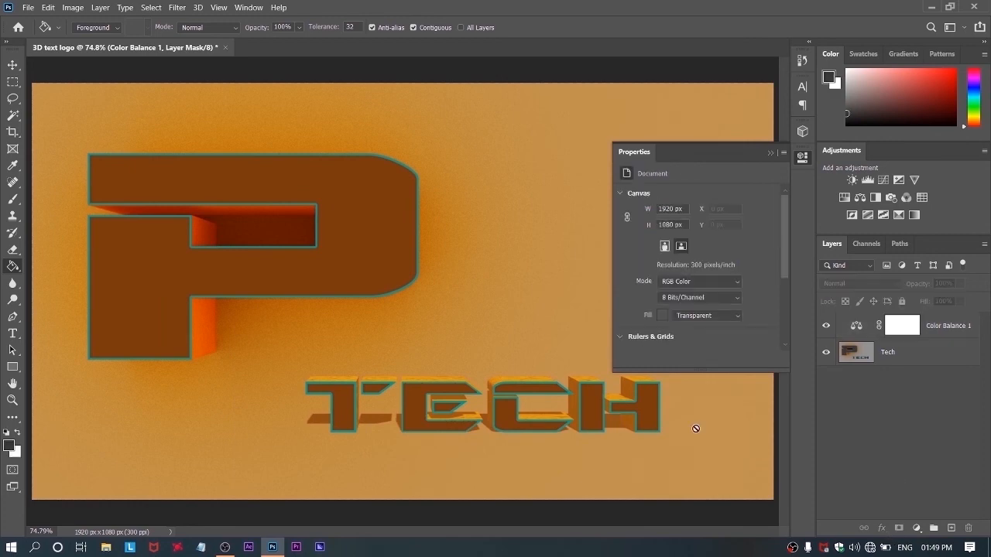
Set the foreground color to 757575 and fill the front of the P with it on the Tech layer.
click(891, 352)
click(771, 153)
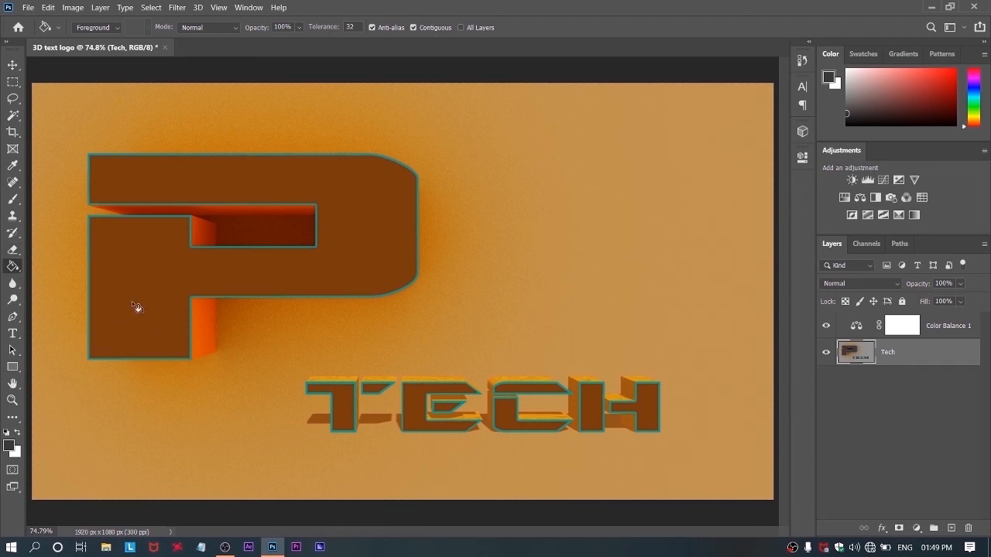
click(10, 447)
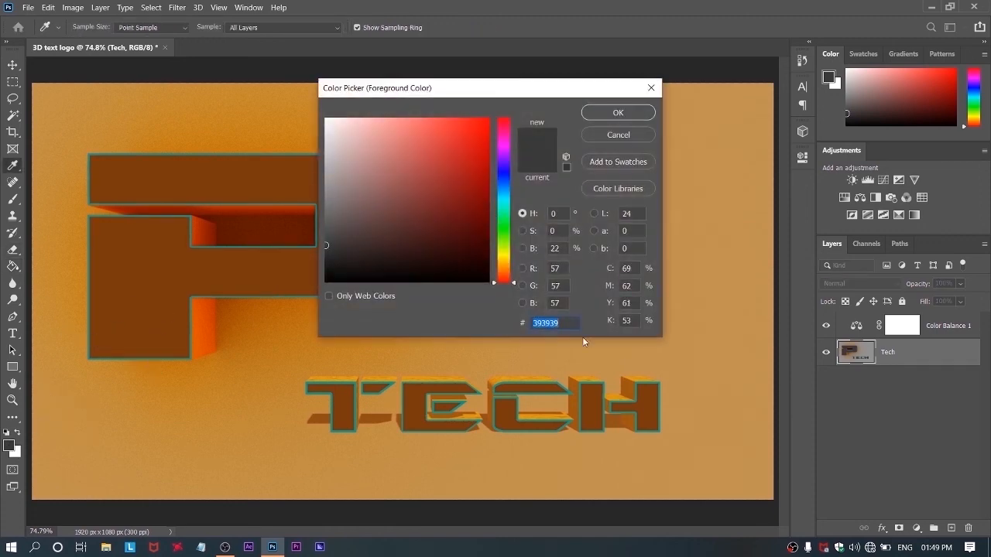
text(757575)
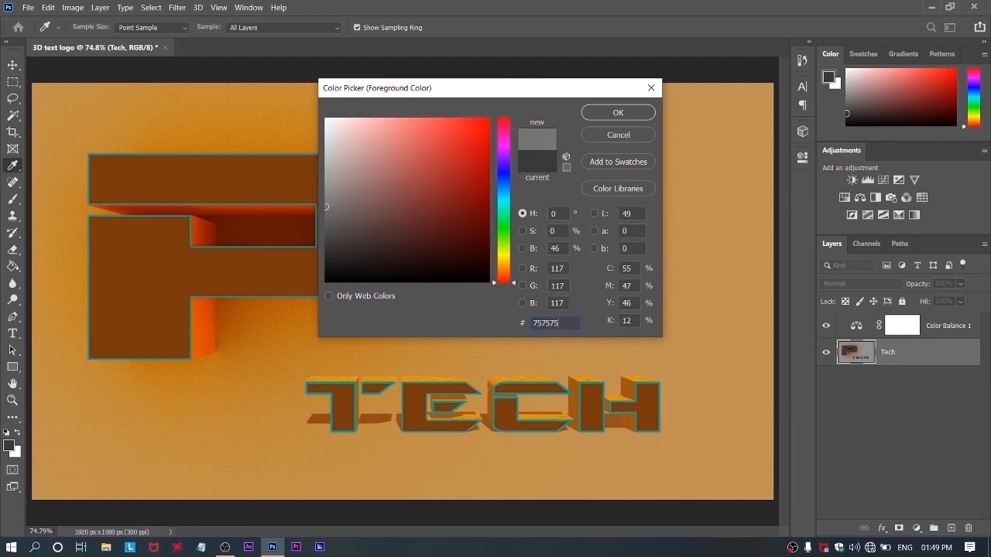
key(Return)
click(358, 281)
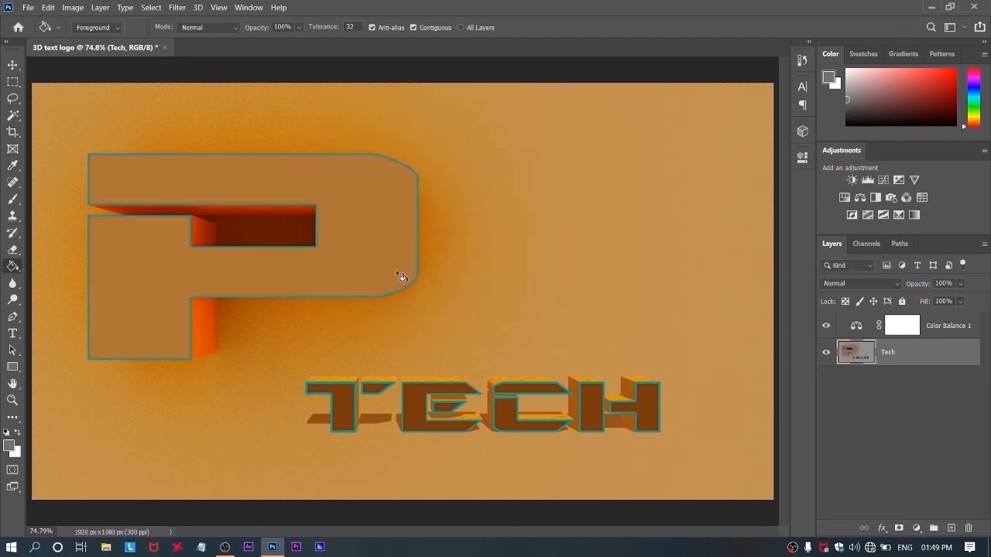
Fill the front faces of the letters T, E, C and H with the same 757575 gray on the Tech layer.
click(347, 411)
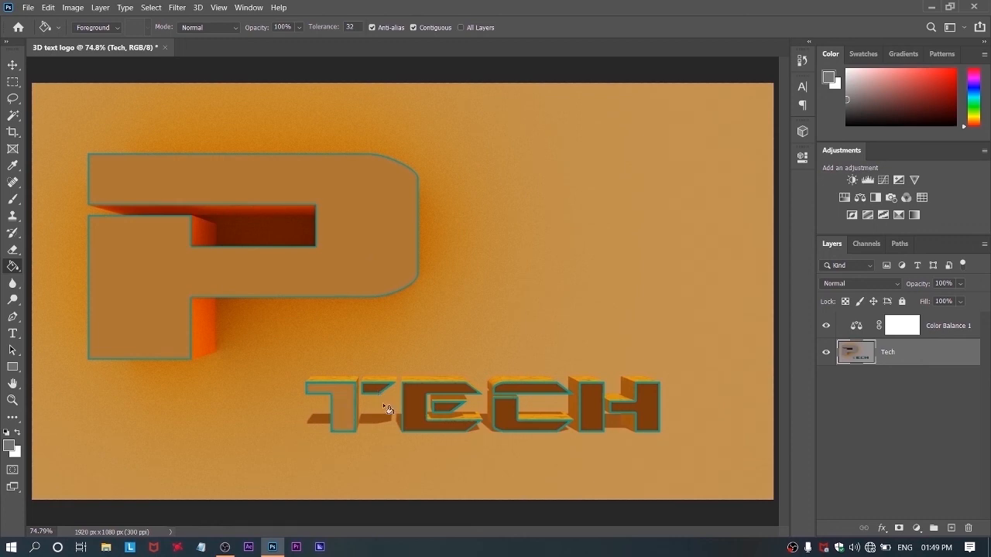
click(439, 409)
click(517, 404)
click(520, 395)
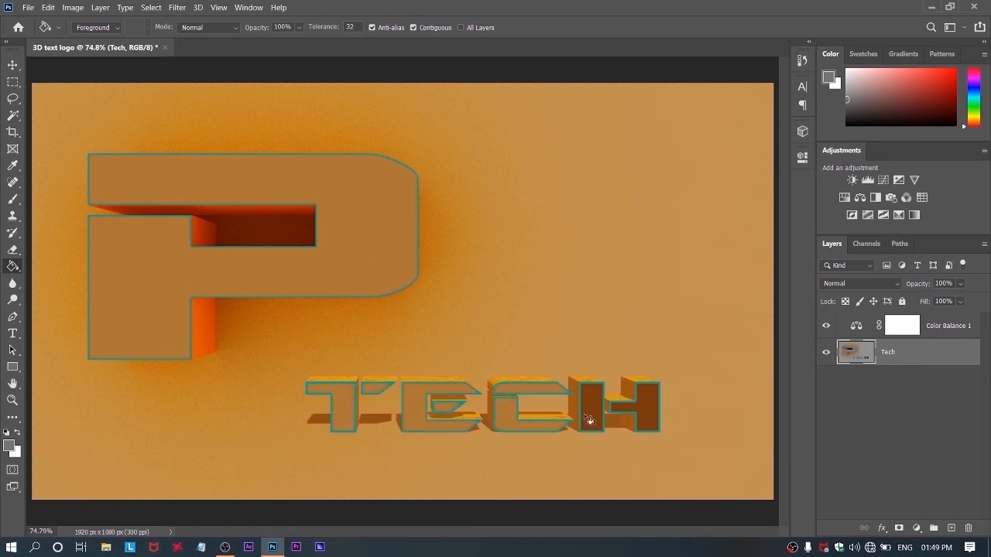
click(593, 413)
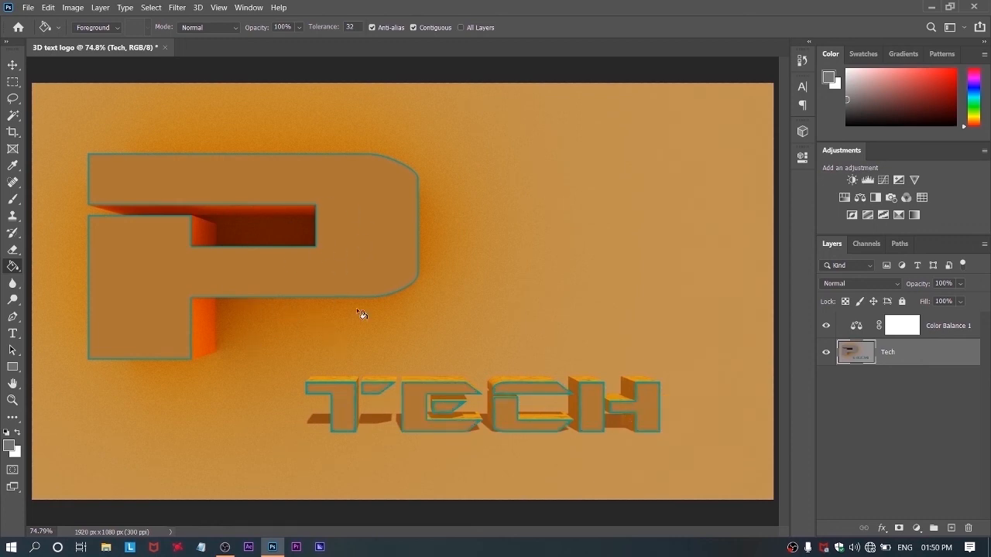
Add a Levels adjustment layer above Color Balance with the white input at 220 and the midtone input at 0.54.
click(834, 456)
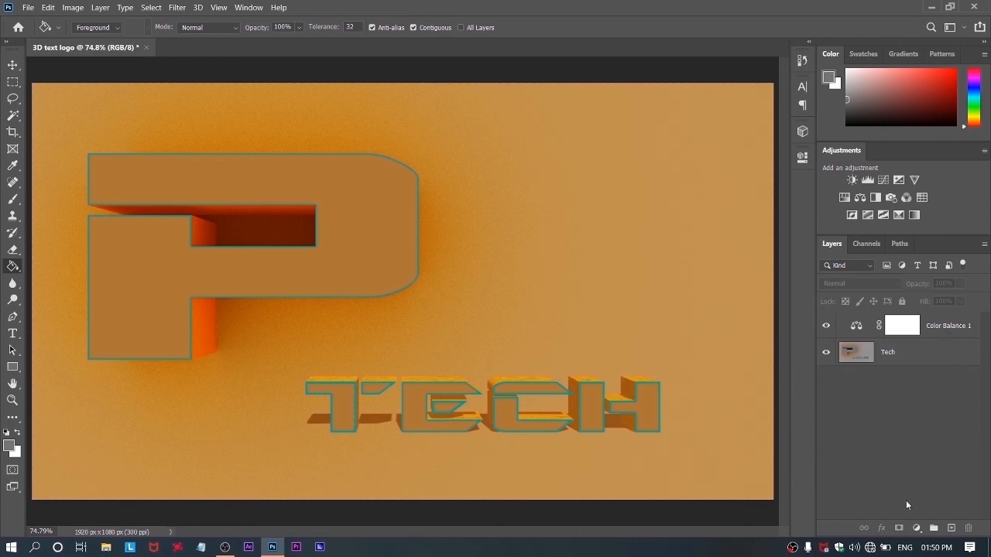
click(917, 531)
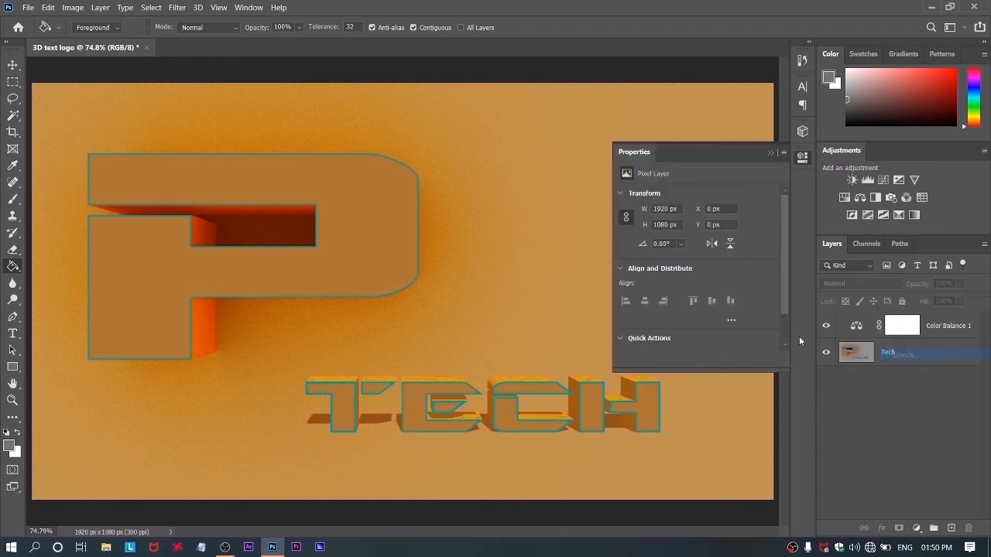
drag(773, 290, 716, 299)
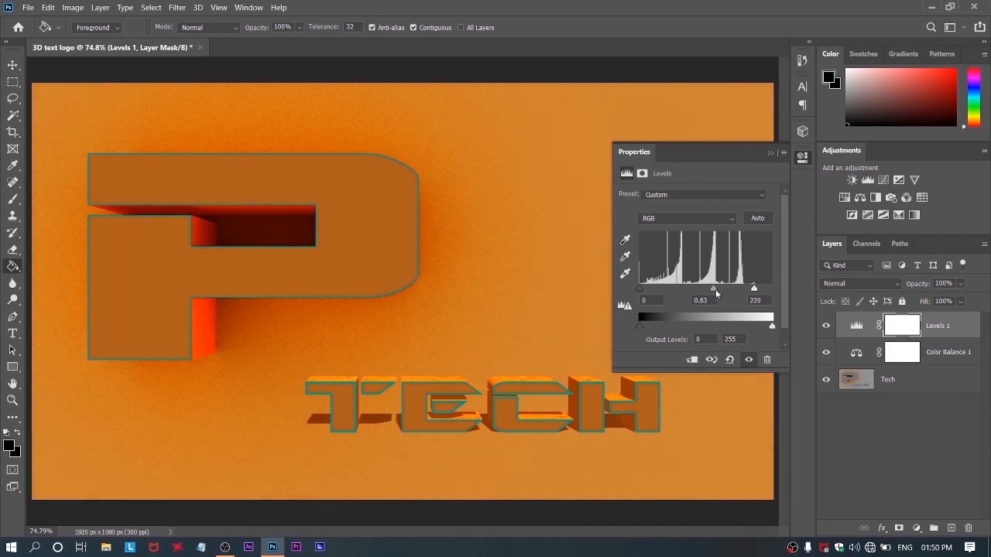
drag(717, 291, 718, 291)
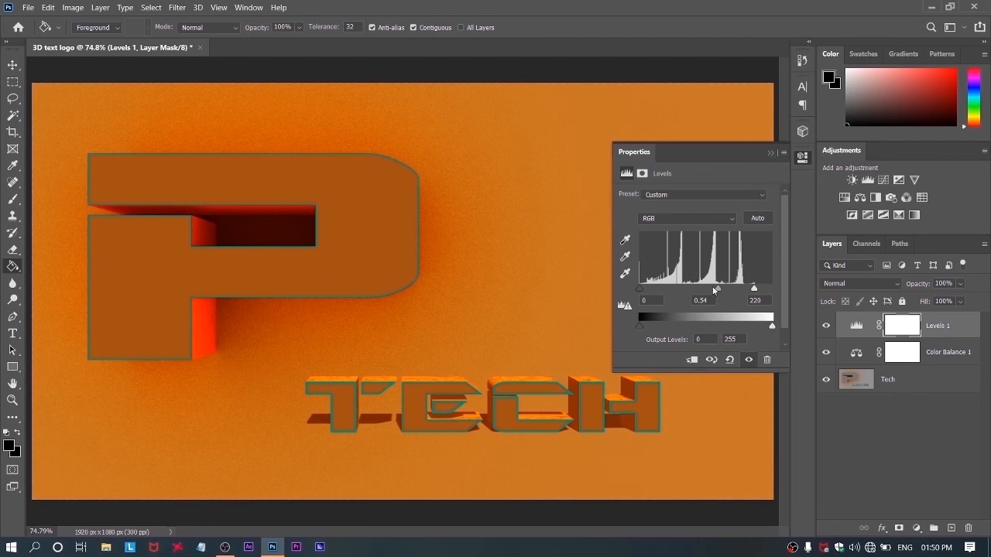
click(877, 473)
click(770, 152)
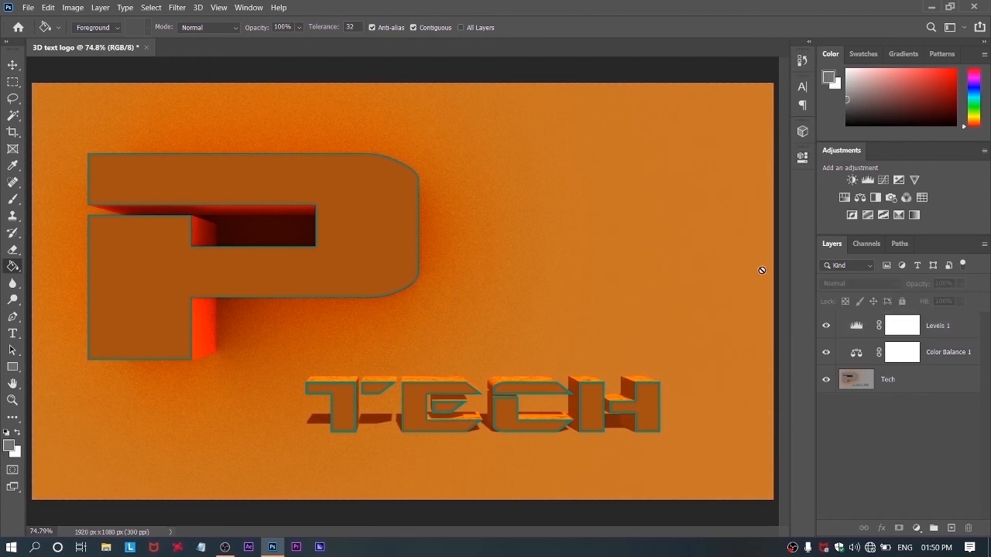
Keep 757575 as the foreground color and fill over the P's thin outline with it on the Tech layer.
click(930, 387)
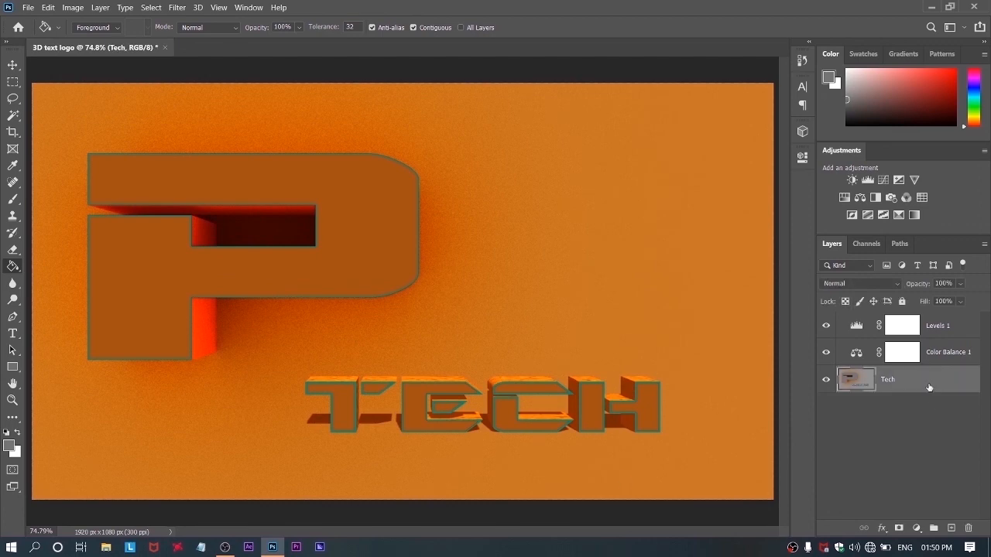
click(9, 446)
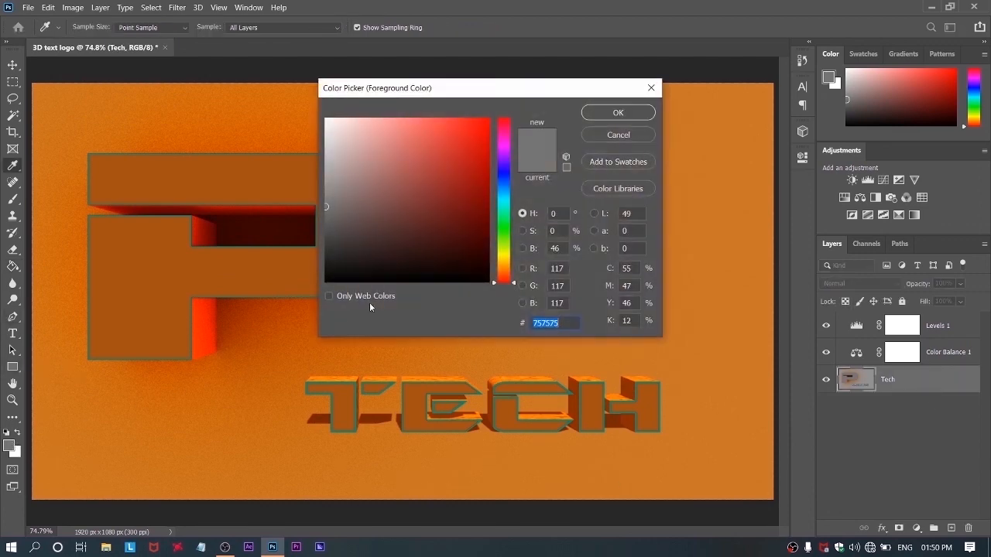
click(618, 112)
key(g)
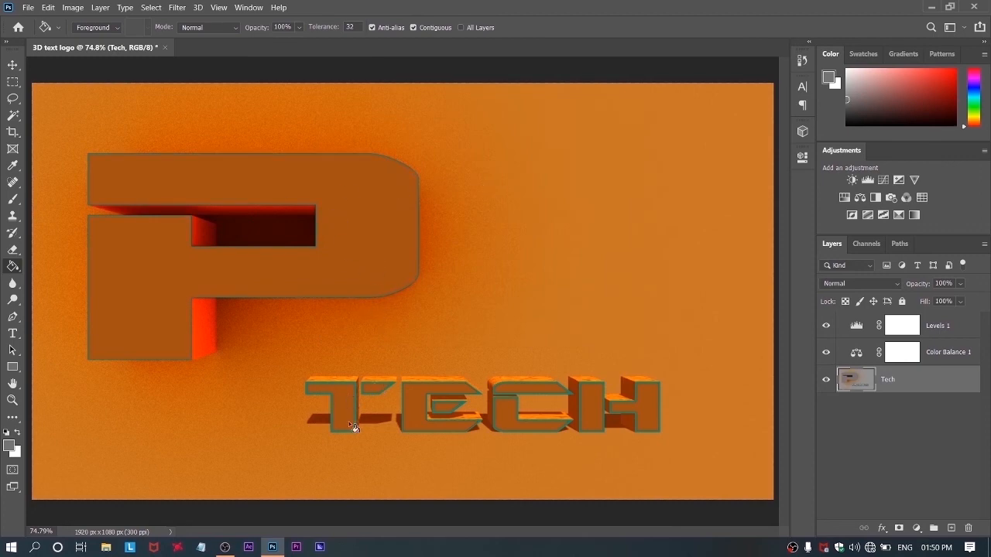
click(221, 400)
scroll(190, 297, up, 5)
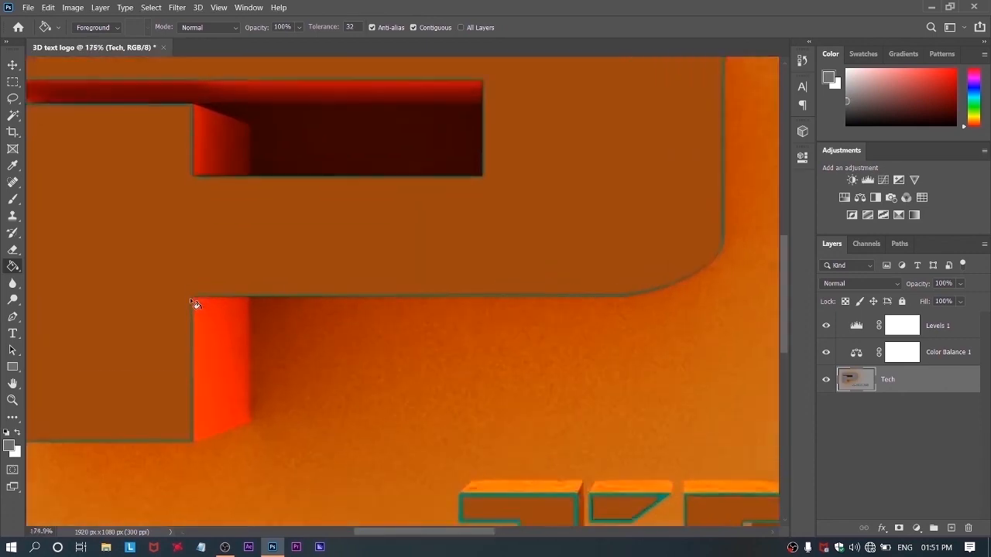
Hide the Color Balance and Levels adjustment layers.
scroll(194, 294, down, 4)
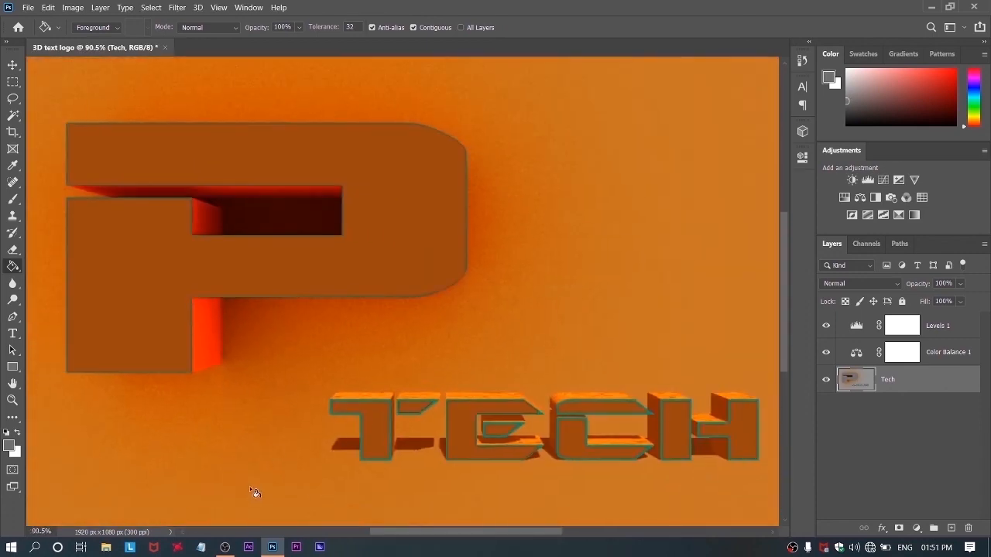
scroll(254, 493, down, 3)
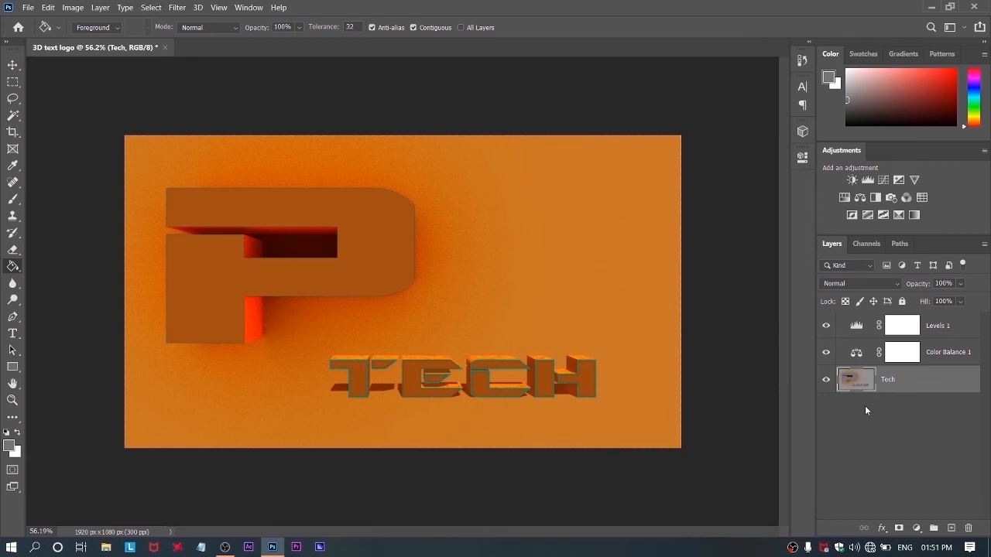
click(826, 353)
click(826, 325)
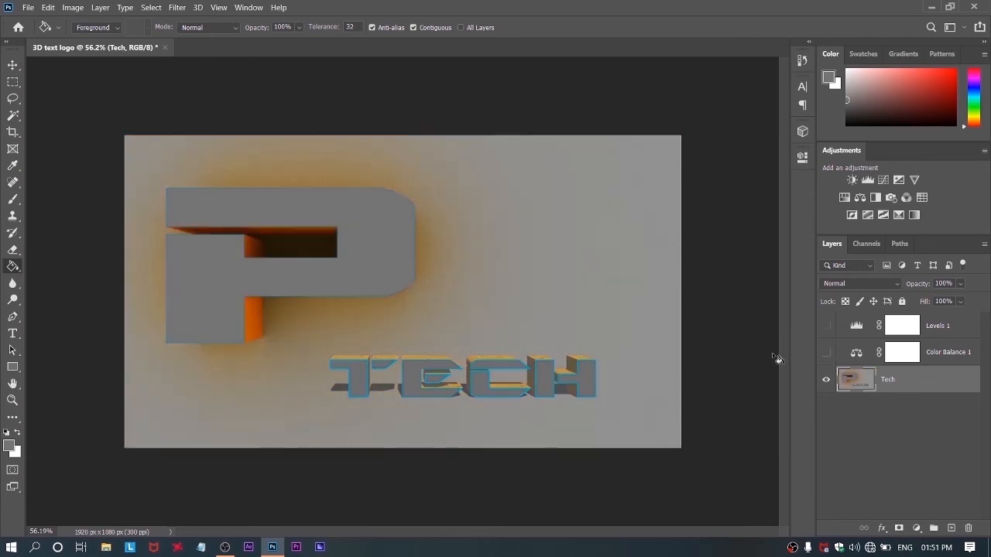
Compare the image with Color Balance shown and hidden, and set the foreground color to 757575 gray.
click(826, 354)
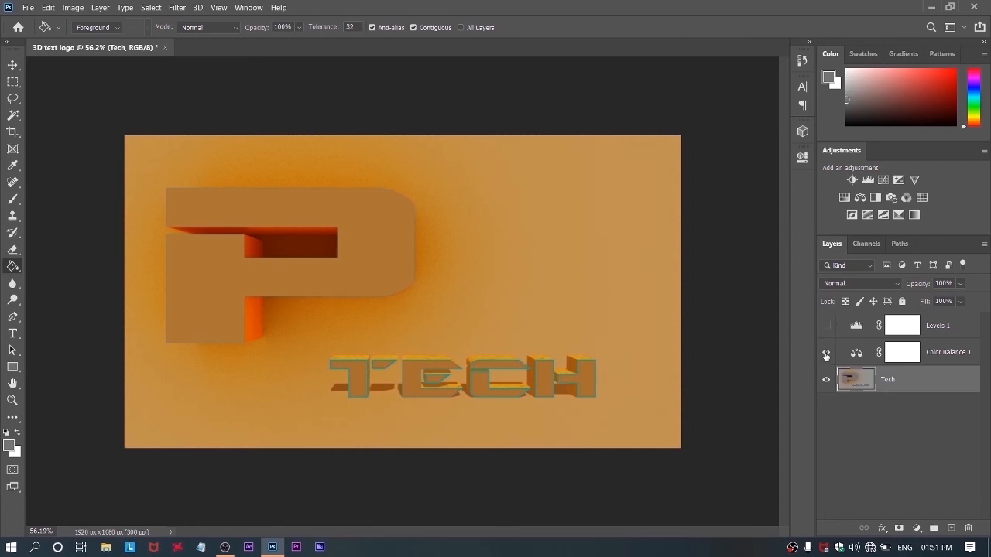
click(827, 355)
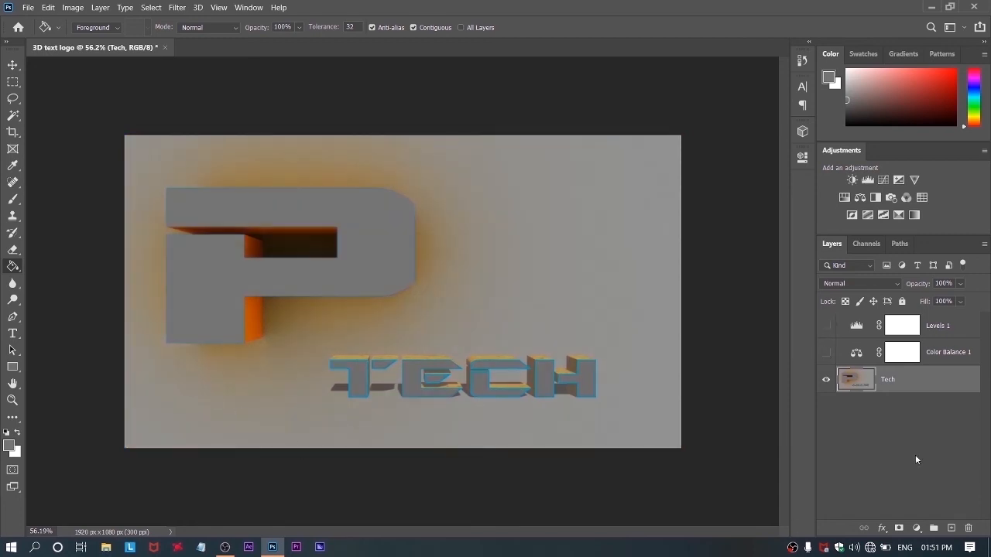
click(10, 446)
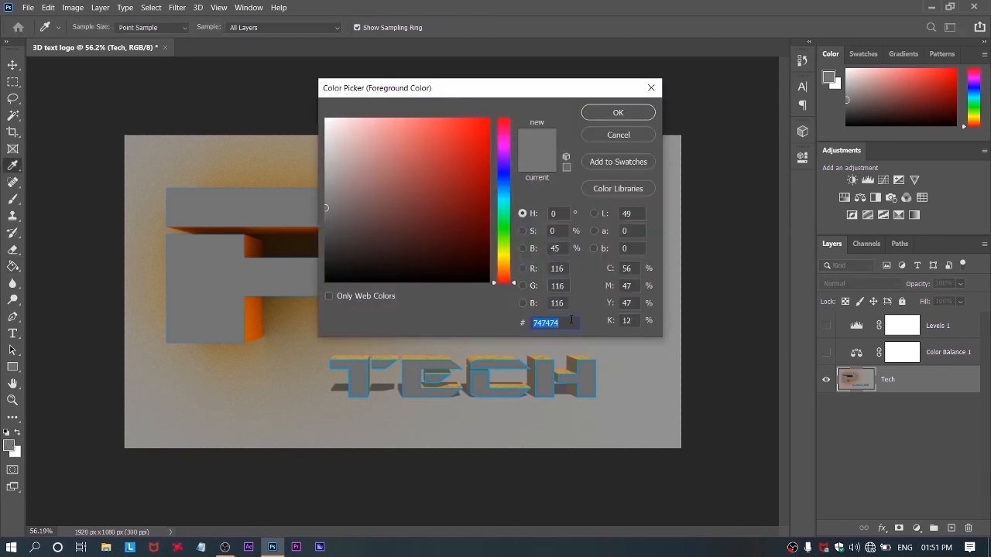
text(757575)
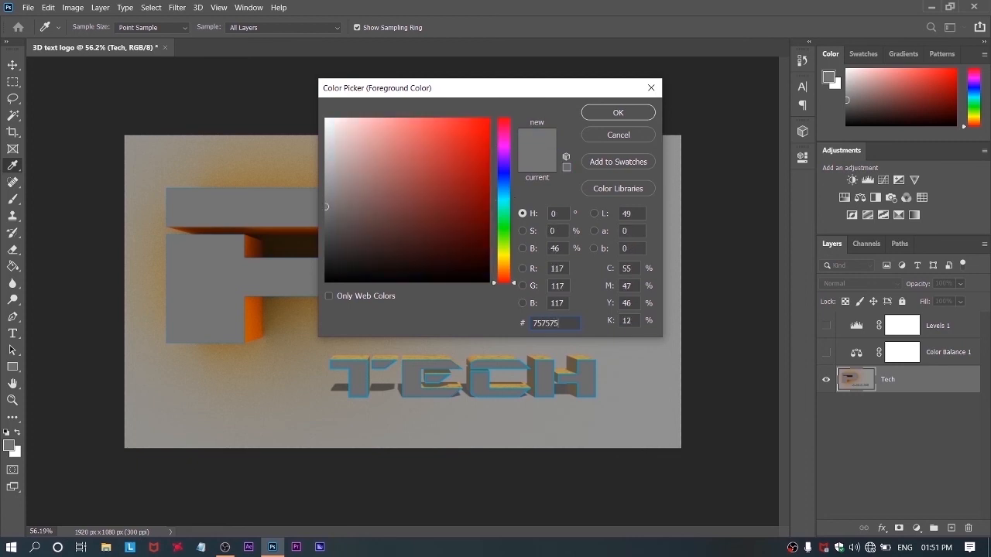
key(Return)
key(g)
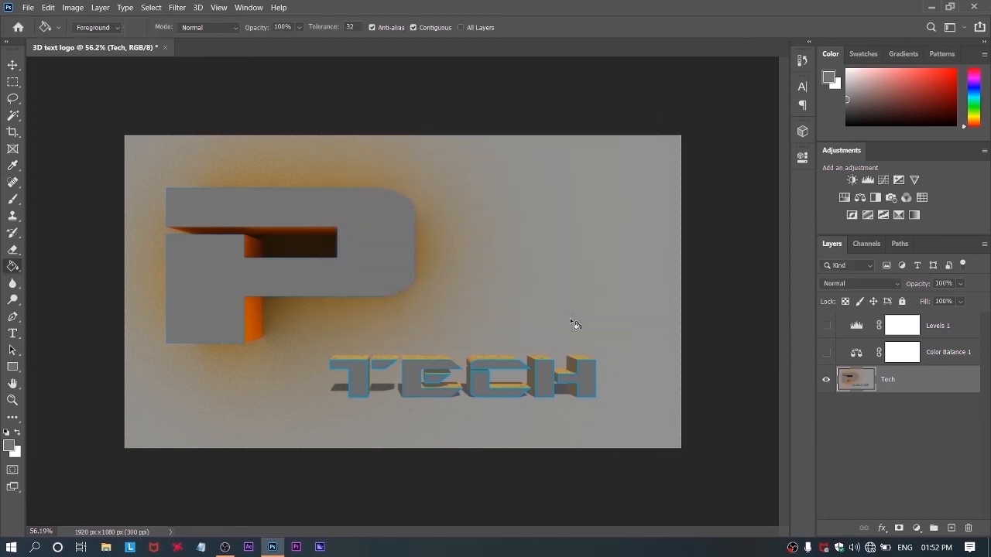
scroll(378, 261, up, 3)
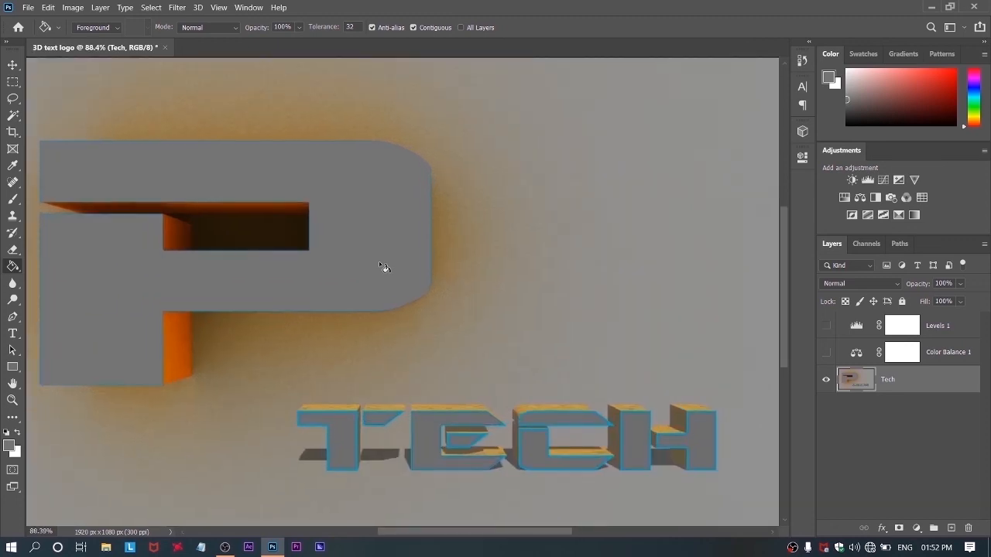
scroll(379, 261, down, 1)
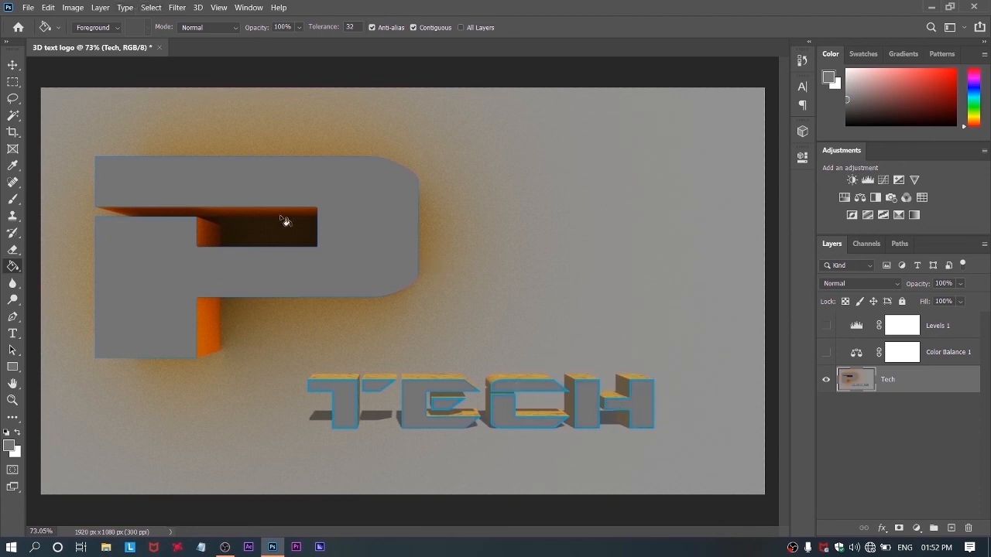
Select the P's gray front face with the Magic Wand on the Tech layer and contract the selection by 10 pixels.
click(12, 114)
click(219, 192)
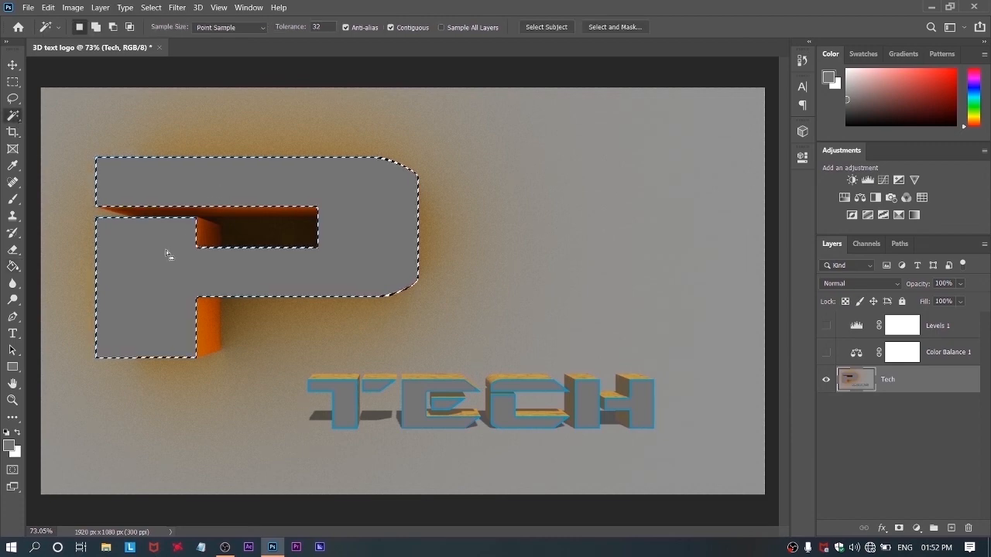
click(176, 11)
mouse_move(151, 8)
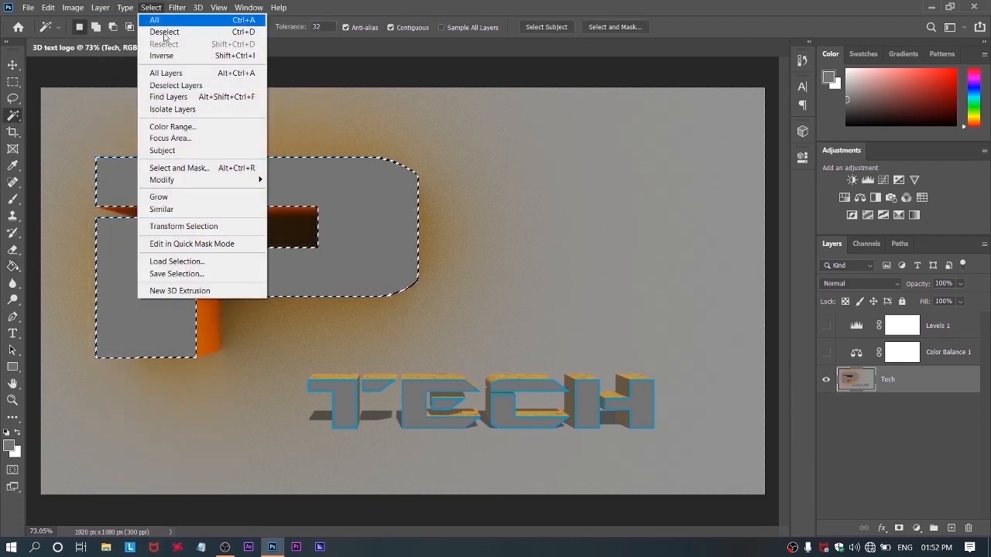
mouse_move(162, 179)
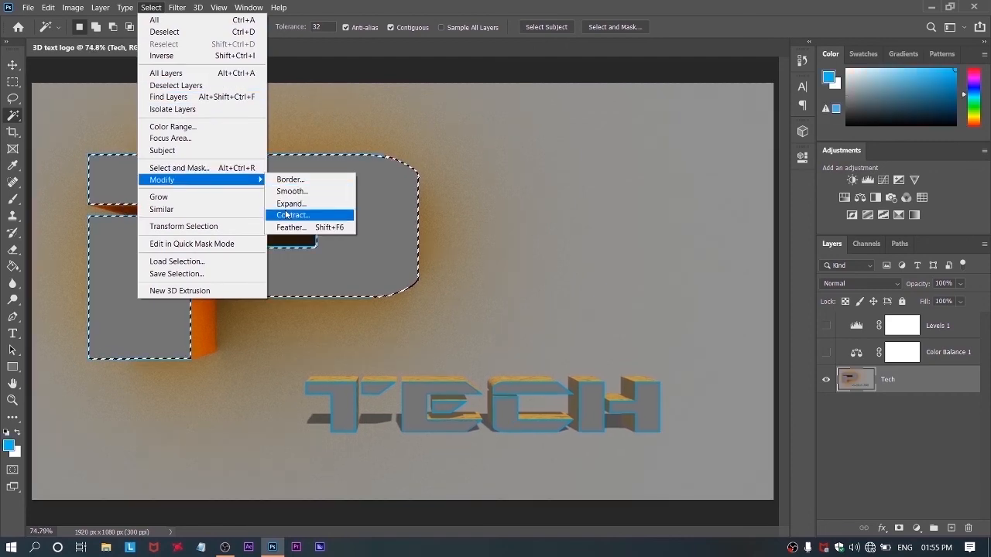
click(288, 216)
text(10)
key(Return)
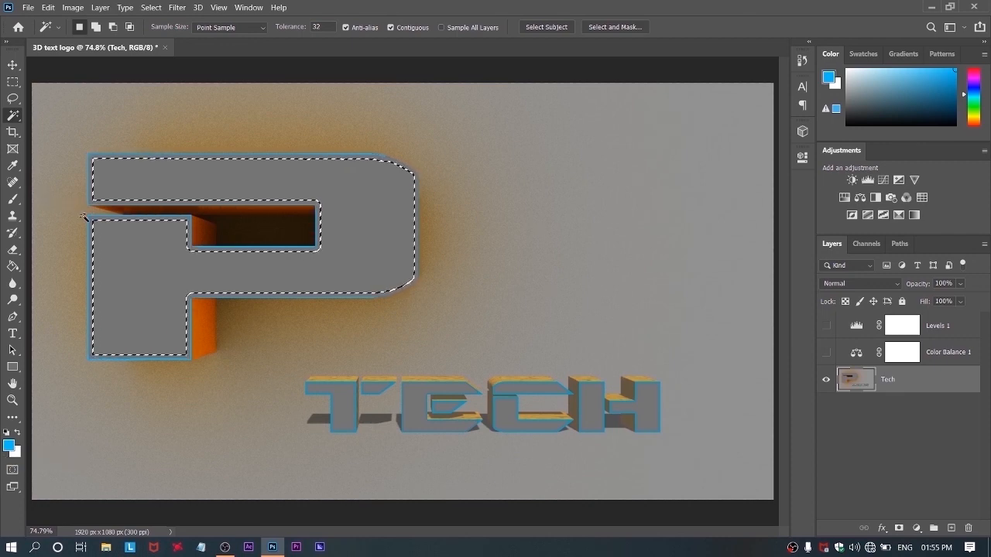
key(g)
click(10, 446)
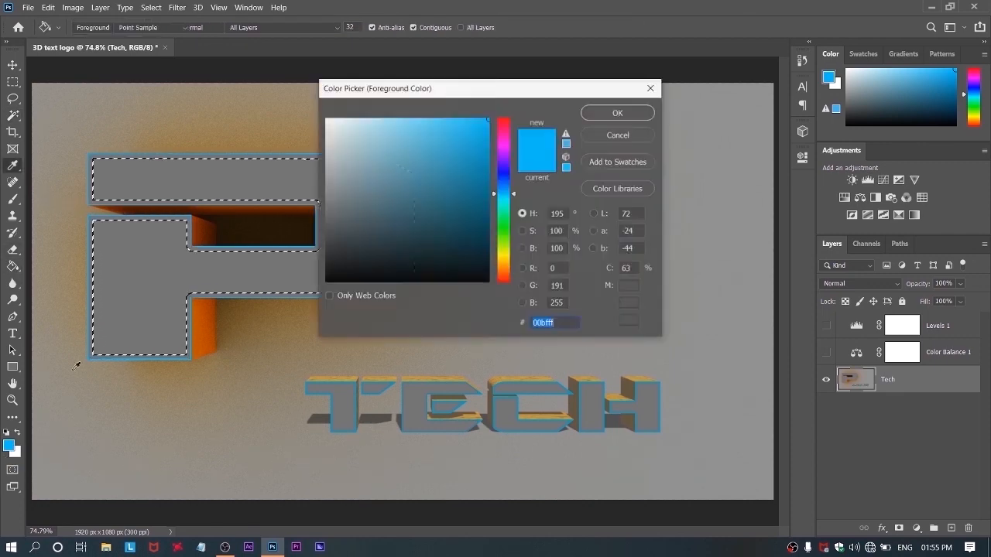
click(624, 114)
key(ctrl+plus)
key(ctrl+plus)
key(ctrl+plus)
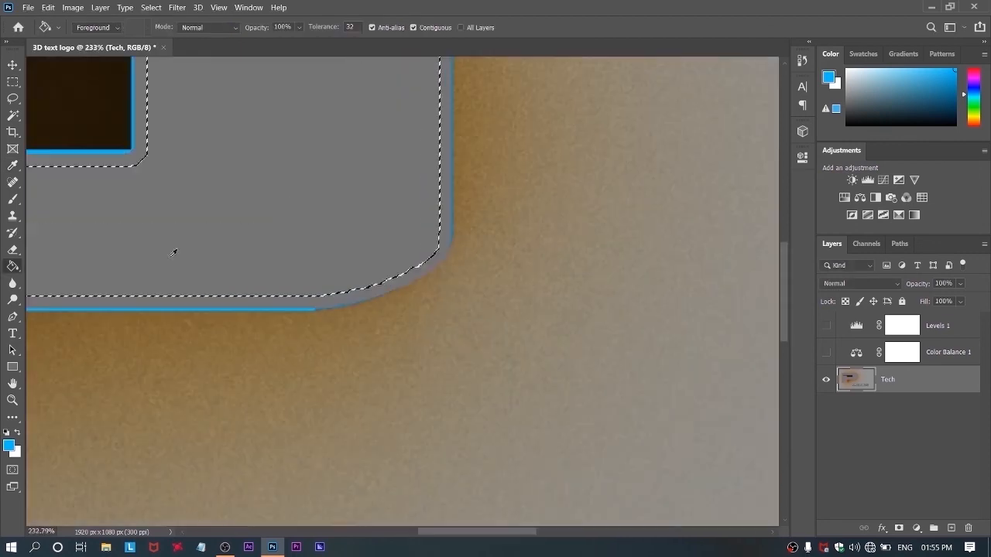
click(412, 265)
key(ctrl+z)
alt+click(431, 180)
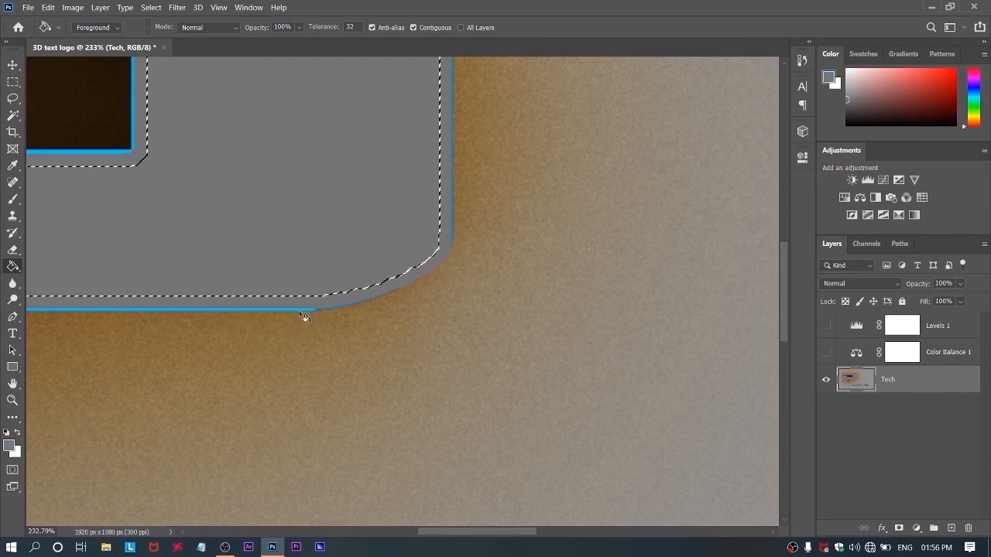
Turn the contracted P selection into a border selection 10 pixels wide.
click(149, 8)
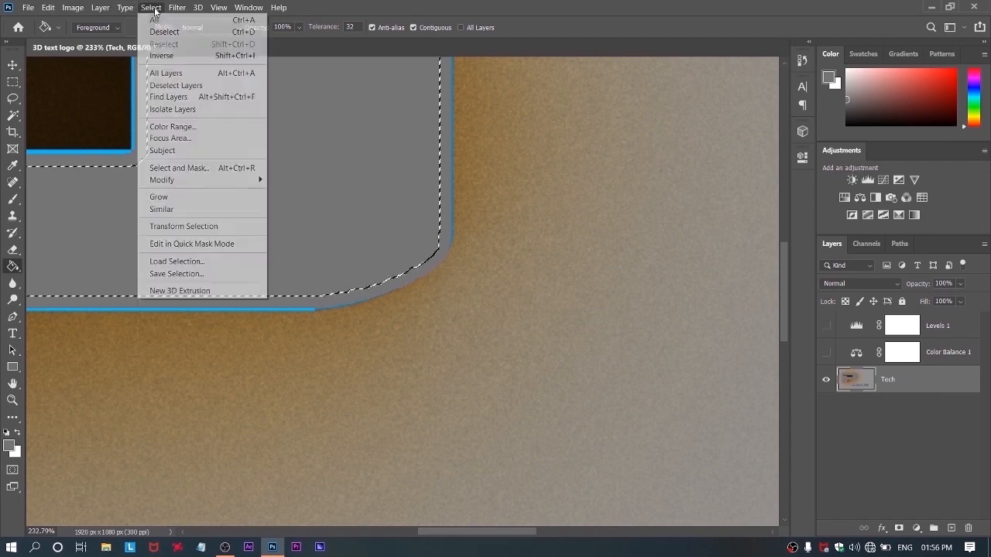
mouse_move(248, 181)
click(288, 180)
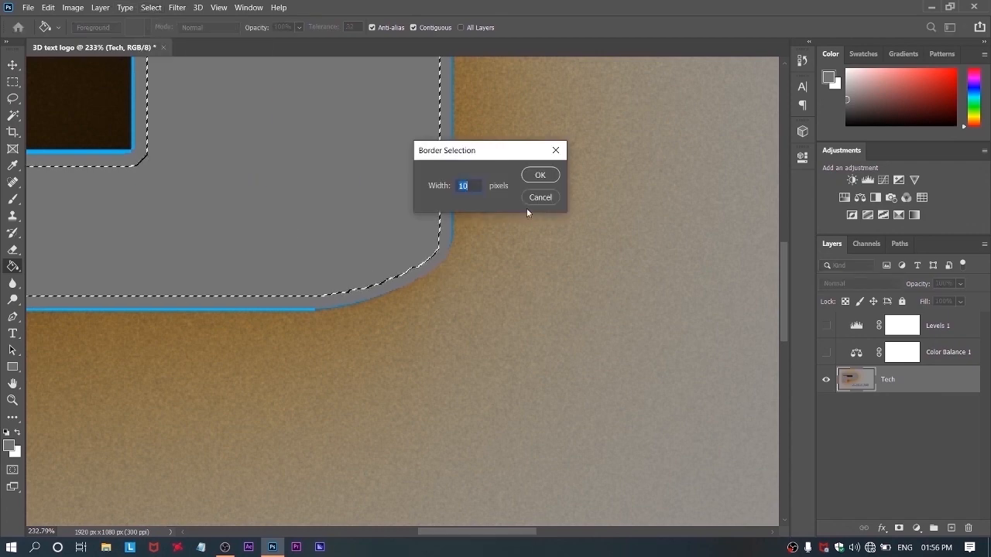
click(542, 179)
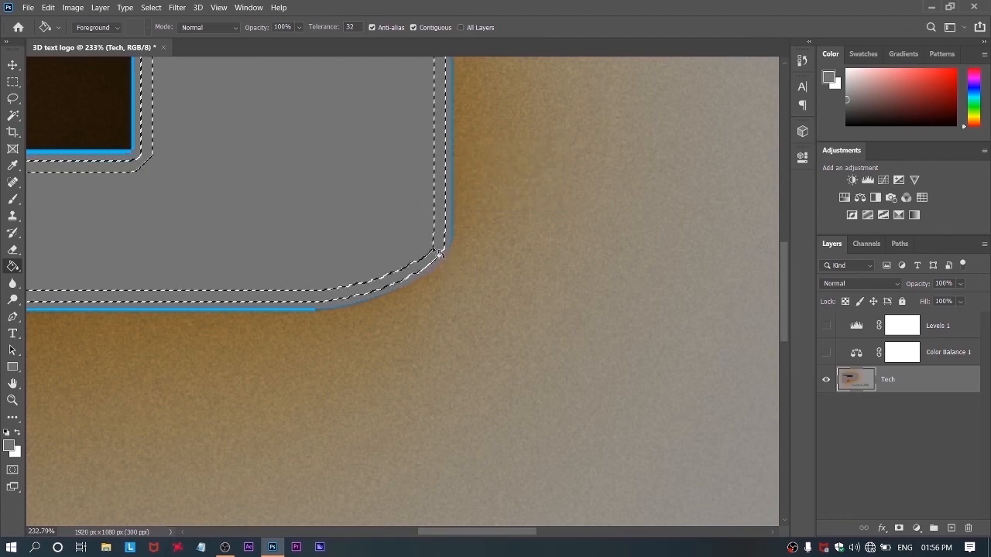
Set the foreground color to a bright cyan, fill the P's border selection with it, and deselect.
click(9, 446)
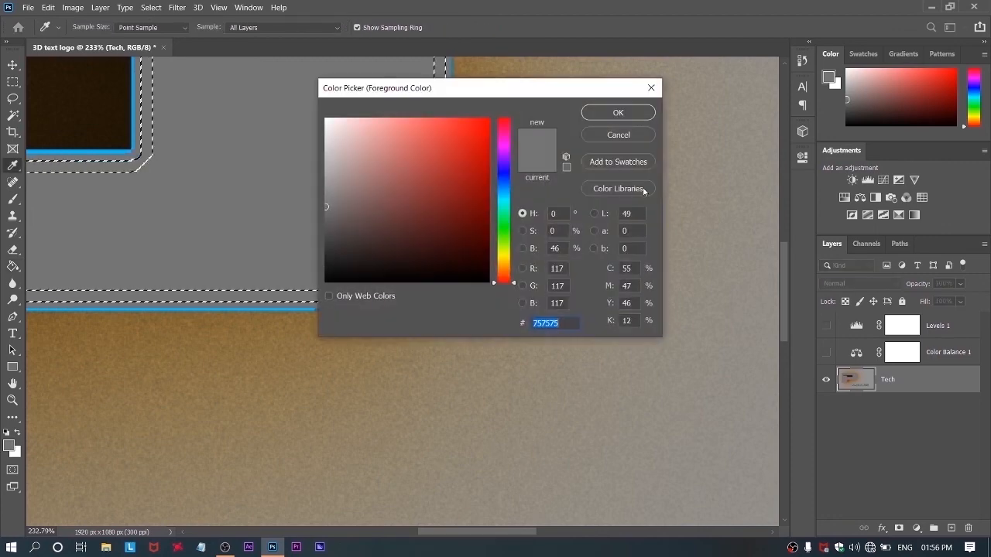
click(505, 204)
drag(482, 141, 506, 108)
click(595, 118)
key(g)
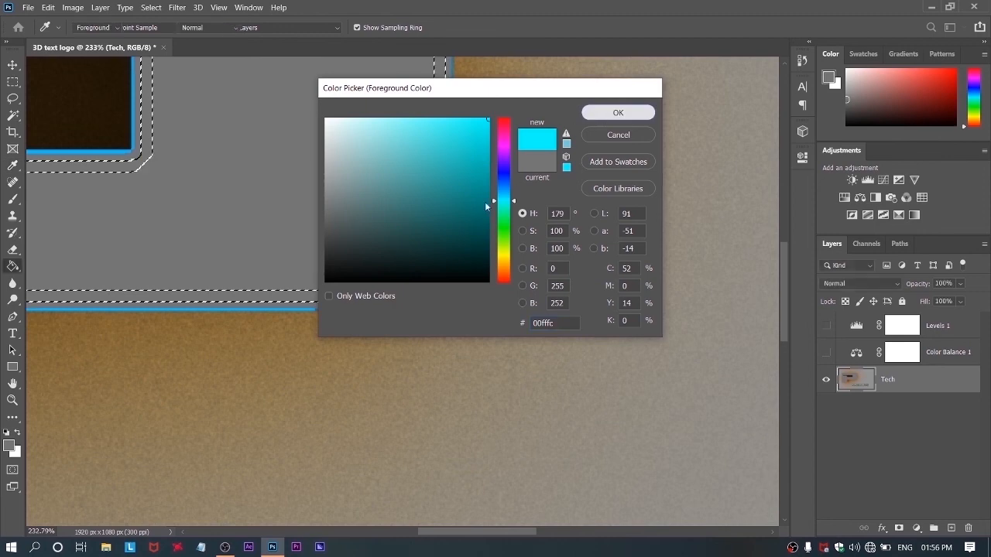
click(444, 246)
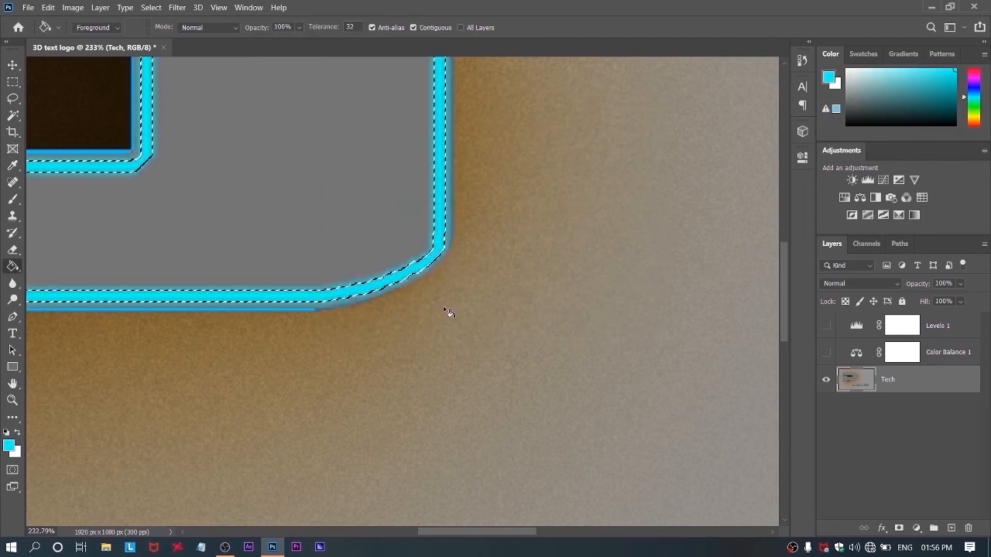
key(ctrl+d)
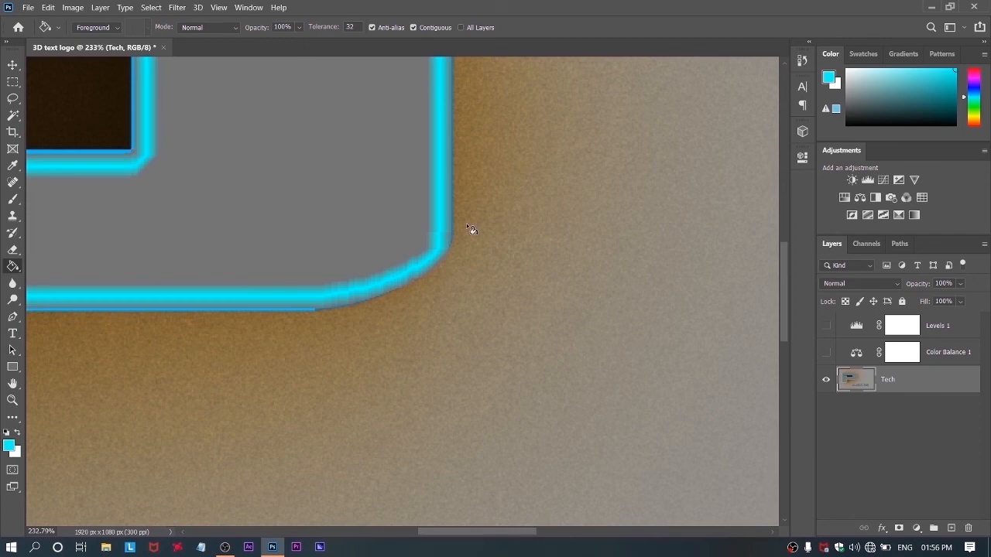
Select both front-face pieces of the T and the main front face of the E with the Magic Wand.
scroll(467, 225, down, 5)
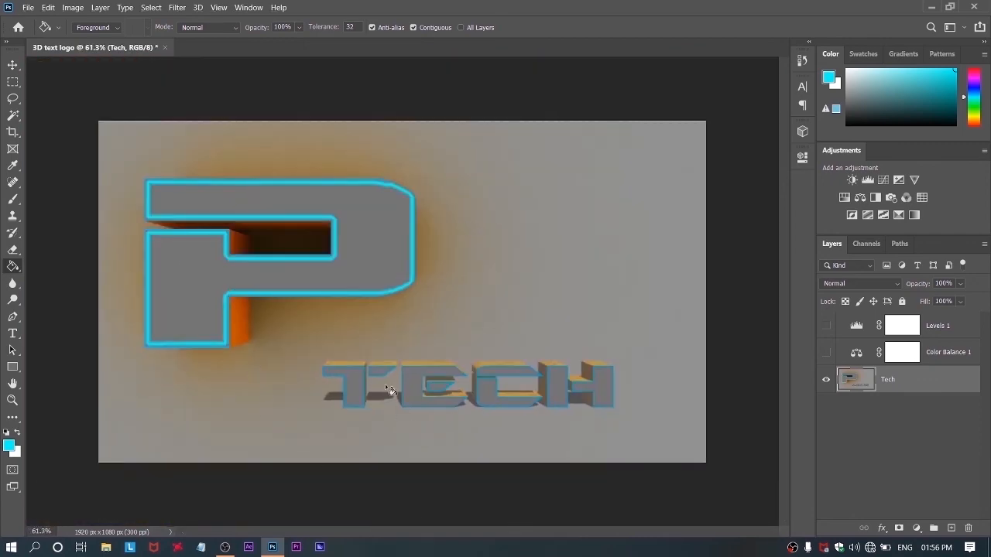
scroll(370, 383, up, 8)
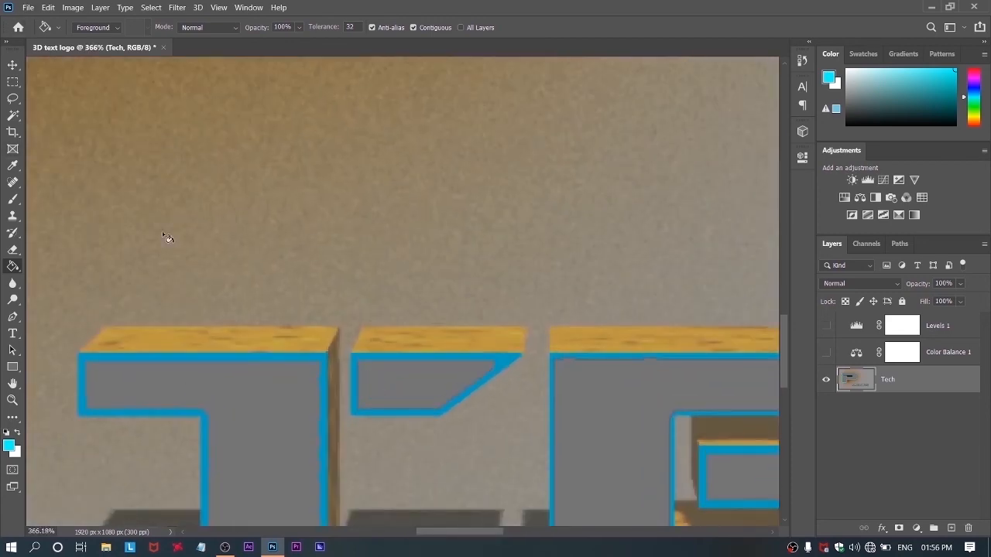
click(13, 115)
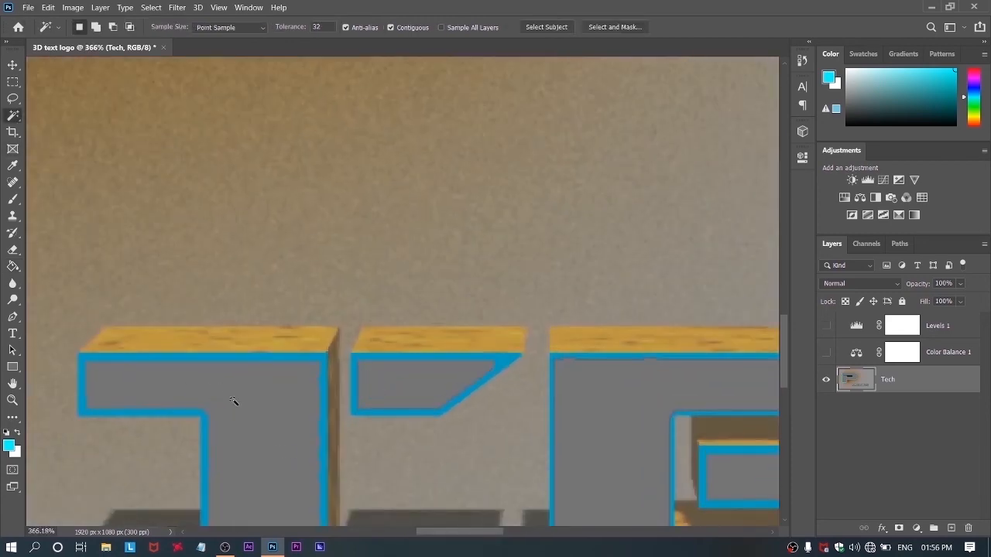
click(253, 414)
click(442, 380)
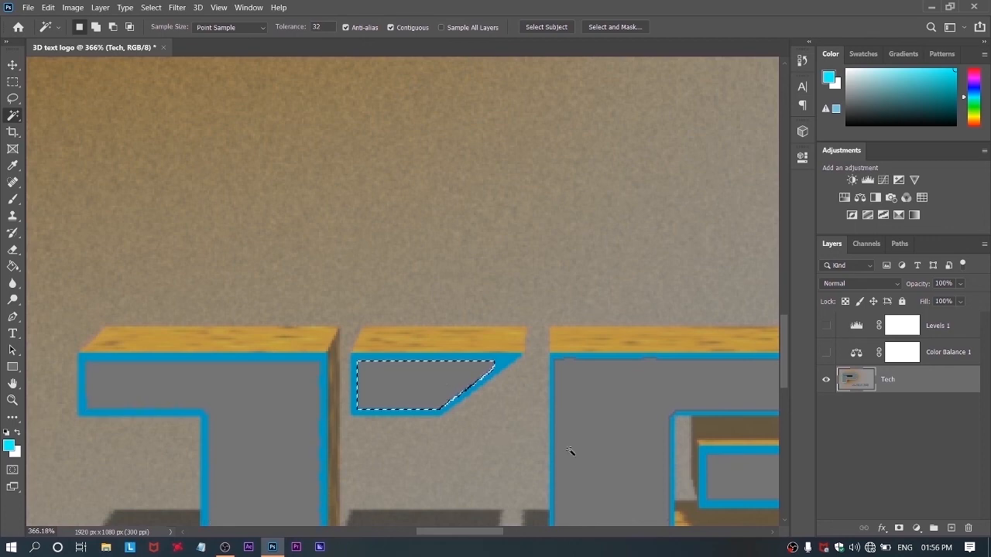
click(608, 450)
click(309, 405)
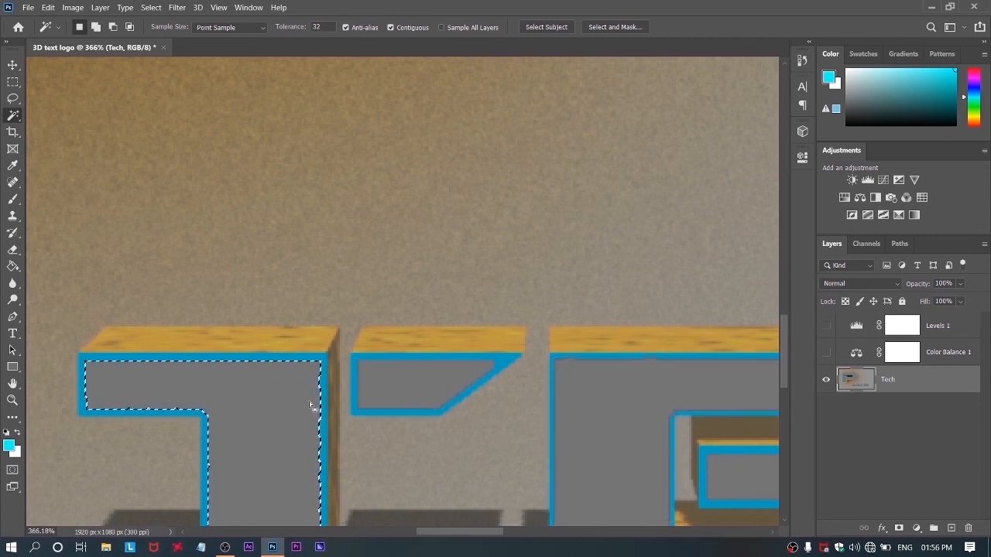
key(shift)
shift+click(435, 384)
shift+click(606, 418)
scroll(504, 352, up, 15)
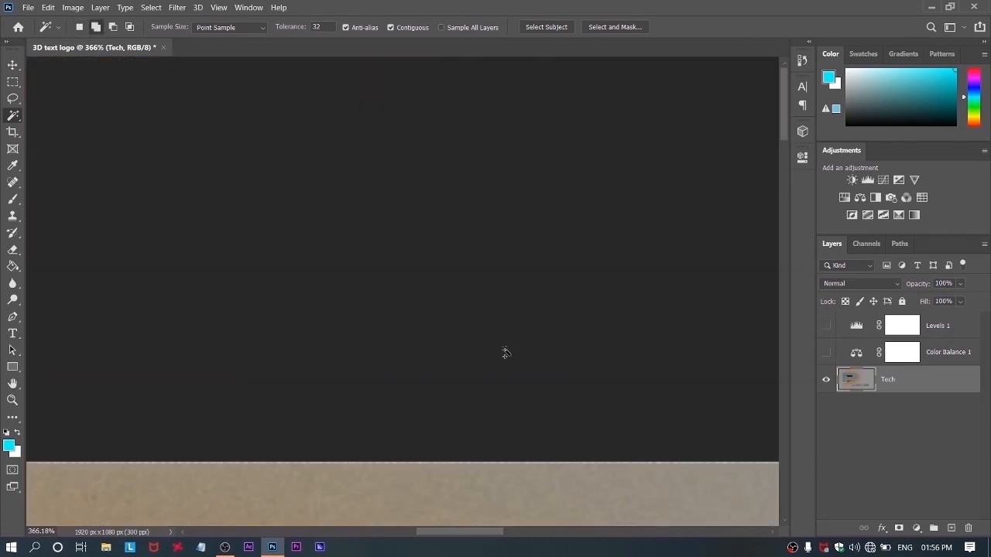
Add the remaining E piece and all front faces of the C and H to the selection.
key(ctrl+0)
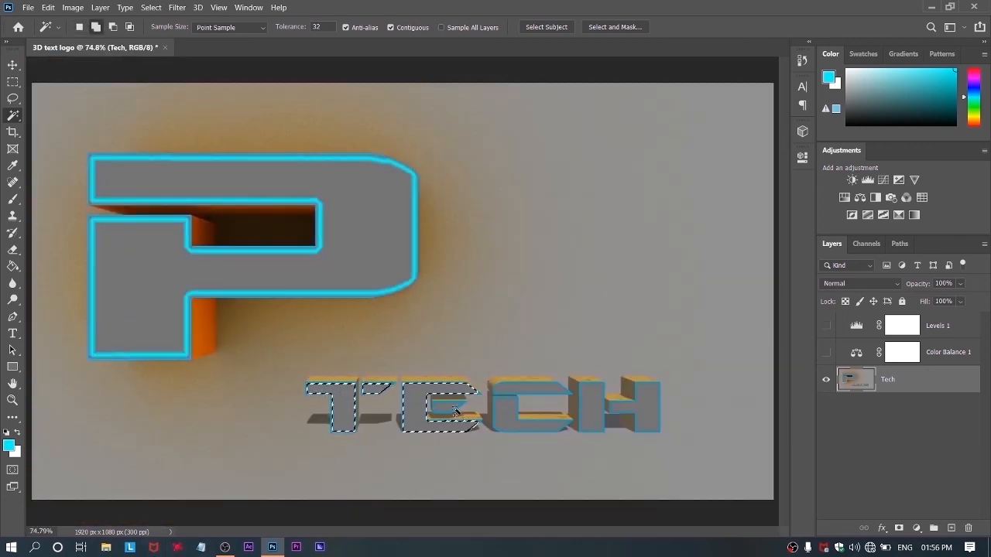
shift+click(533, 400)
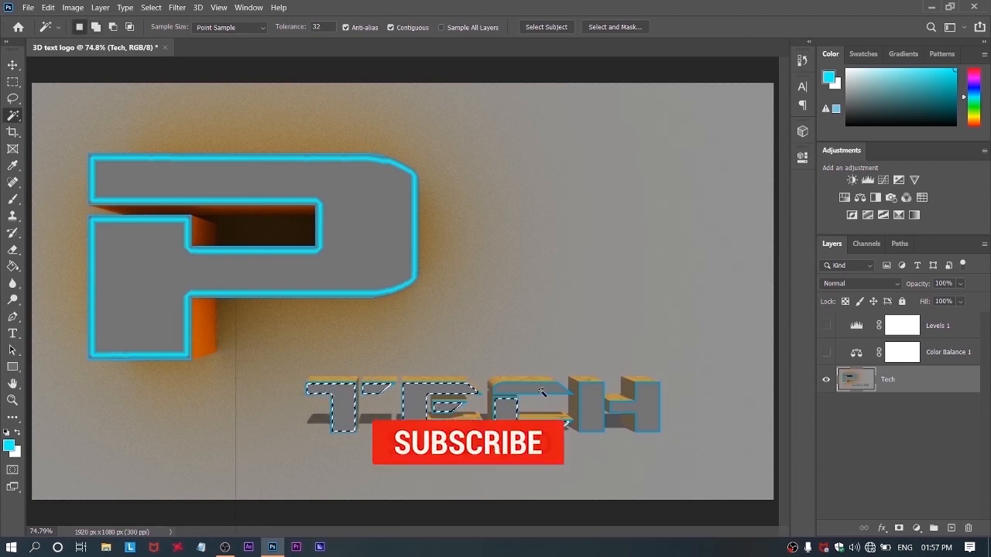
shift+click(570, 397)
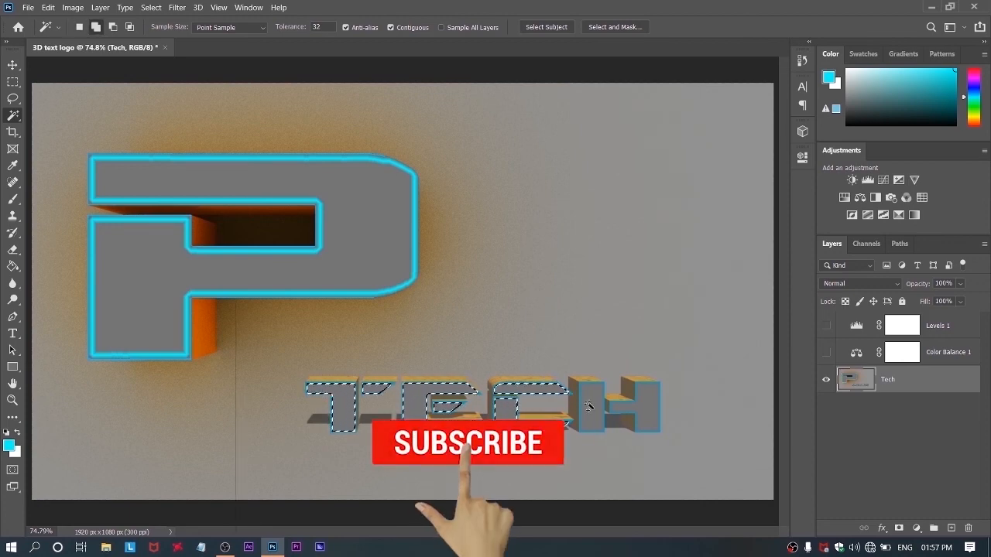
shift+click(589, 406)
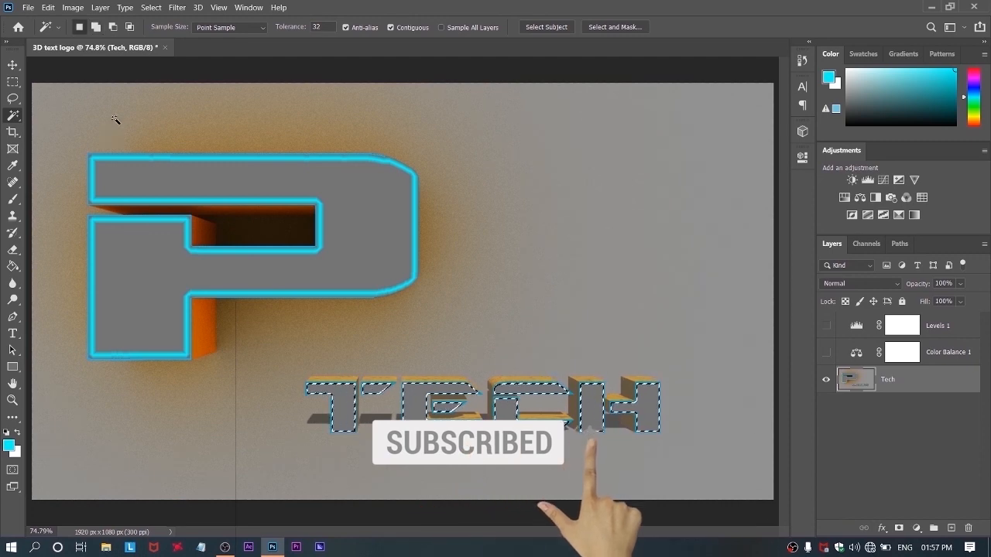
Convert the selection of the T, E, C and H faces into a 10-pixel-wide border selection.
click(157, 8)
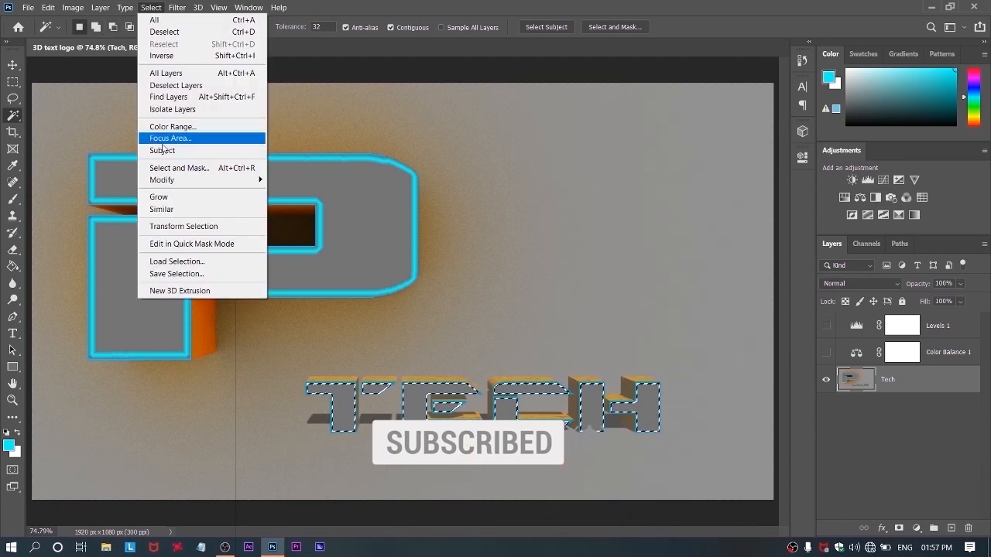
mouse_move(260, 182)
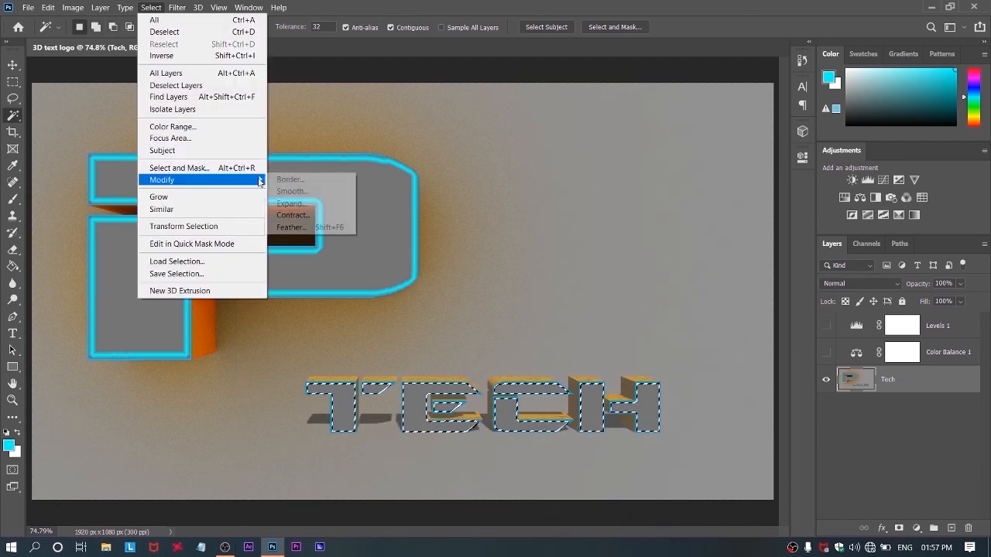
click(294, 180)
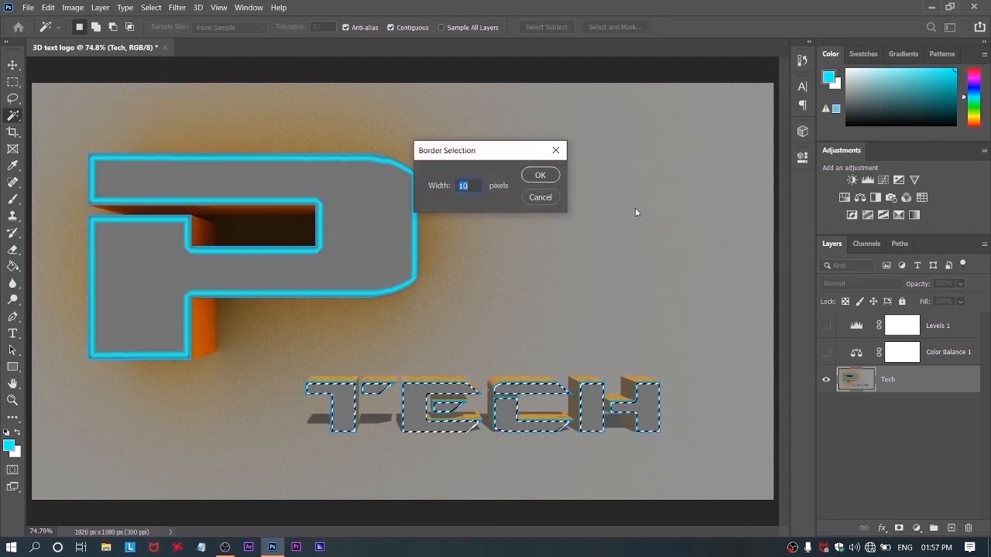
click(539, 175)
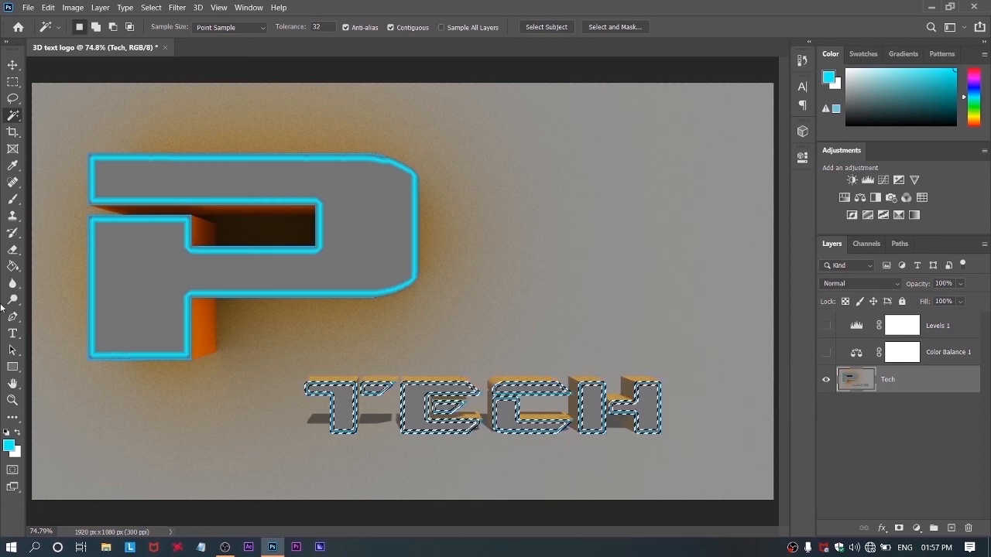
Fill the border selection around the T, E, C and H faces with the cyan foreground color and clear the selection.
click(13, 265)
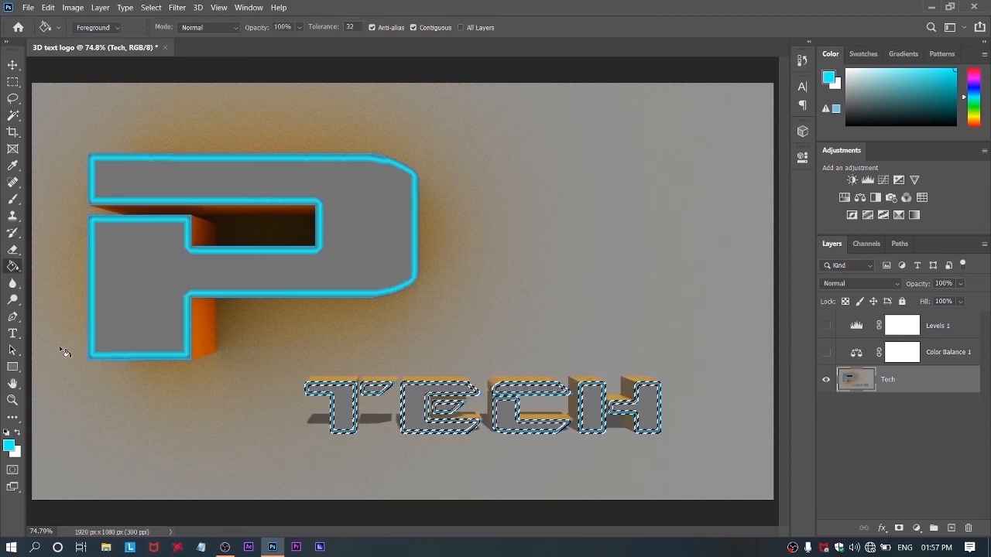
scroll(410, 399, up, 6)
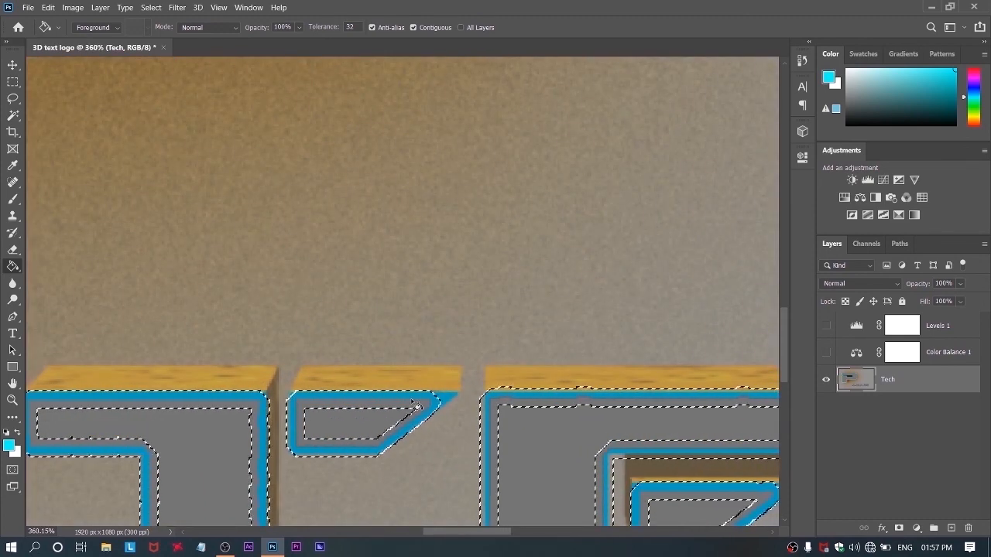
click(416, 404)
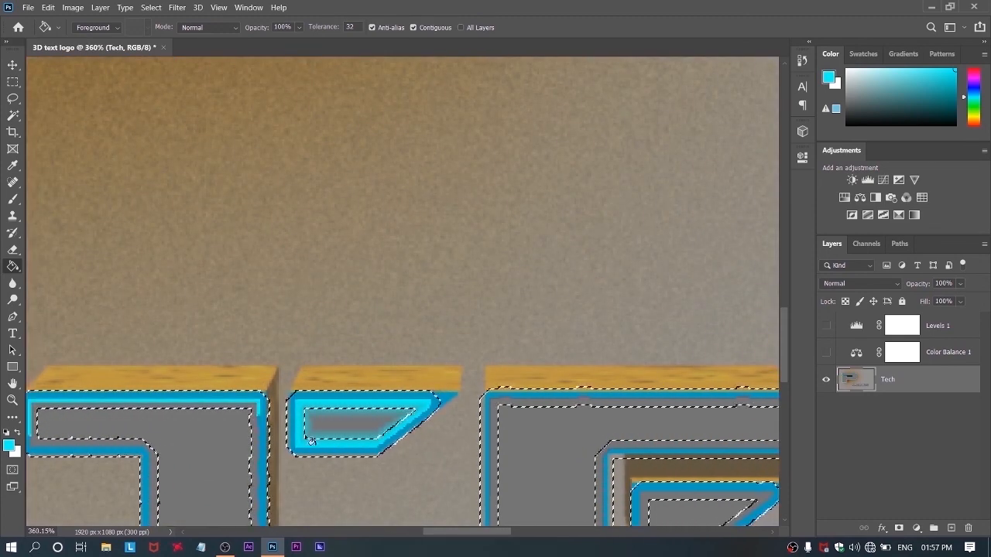
scroll(214, 446, down, 5)
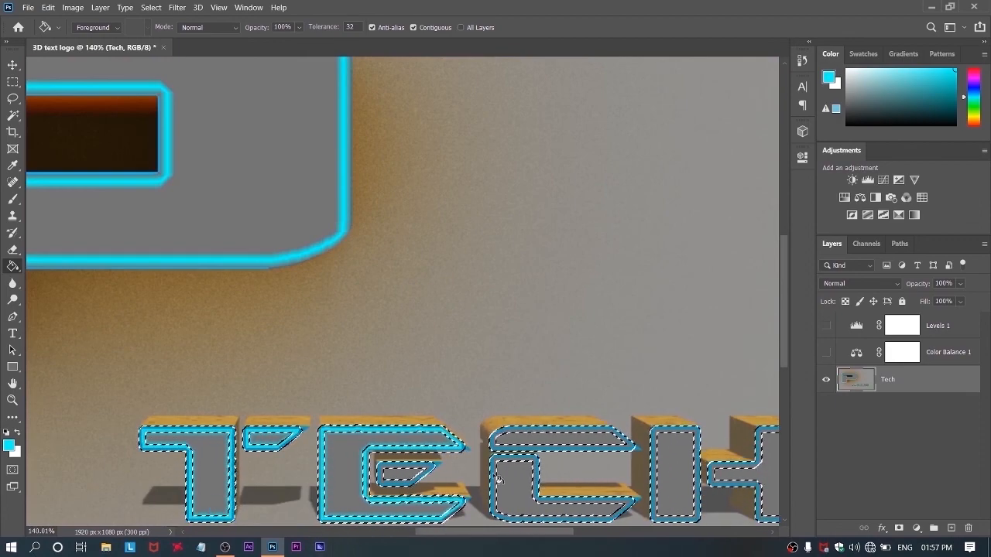
click(674, 437)
click(728, 505)
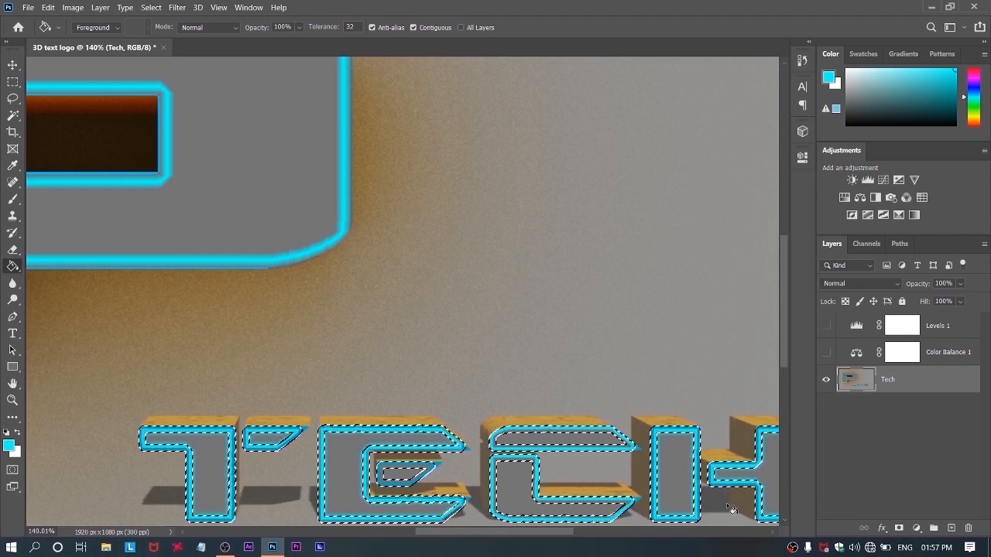
scroll(727, 502, down, 3)
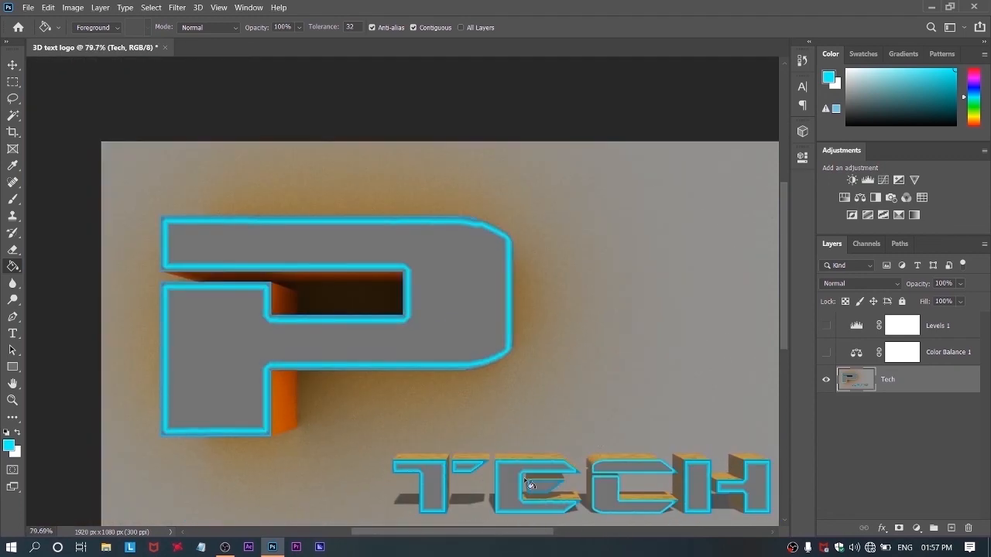
click(866, 430)
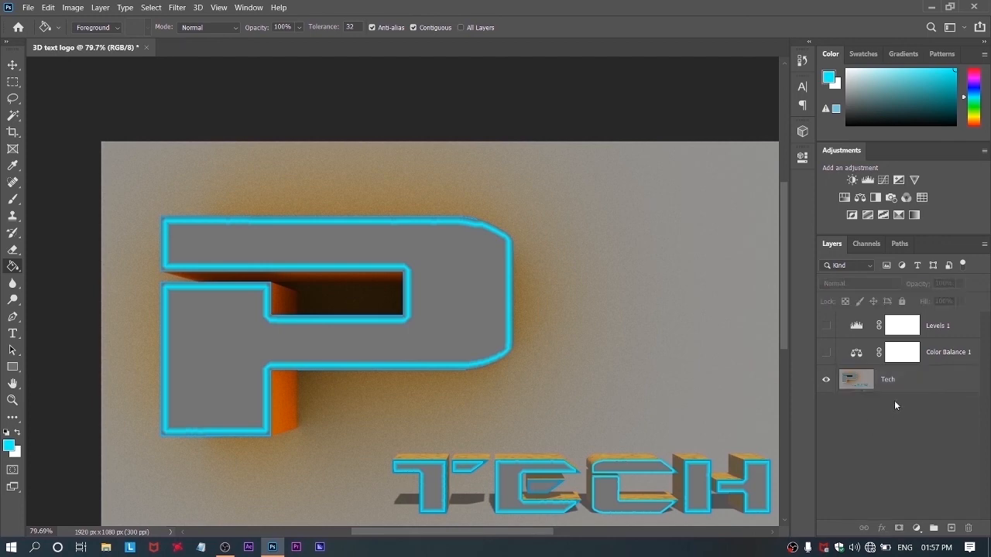
Turn the visibility of the Levels 1 and Color Balance 1 adjustment layers back on.
click(825, 326)
click(826, 353)
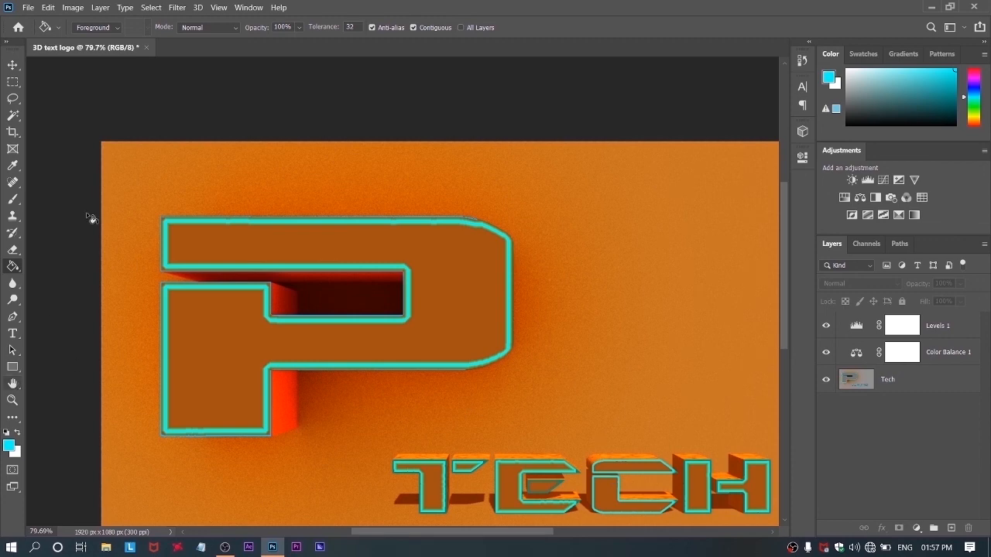
key(ctrl+0)
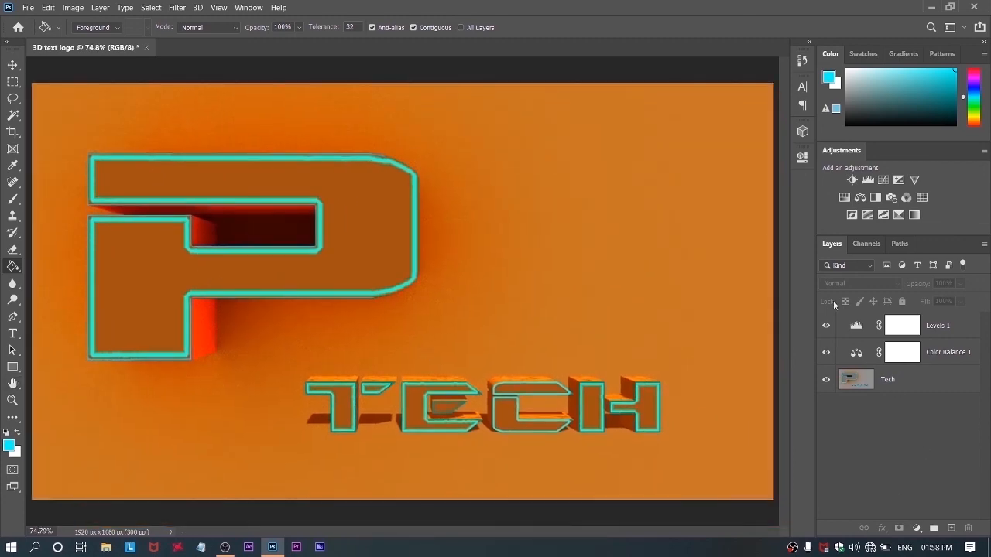
Set the Levels 1 adjustment's white input level to 189 and its midtone level to 0.43.
click(890, 326)
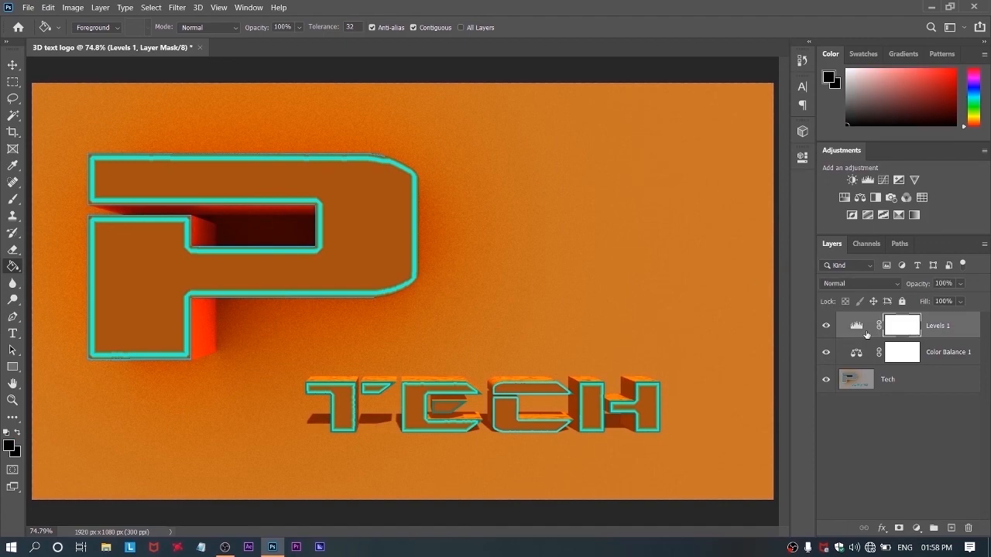
click(857, 326)
double_click(857, 326)
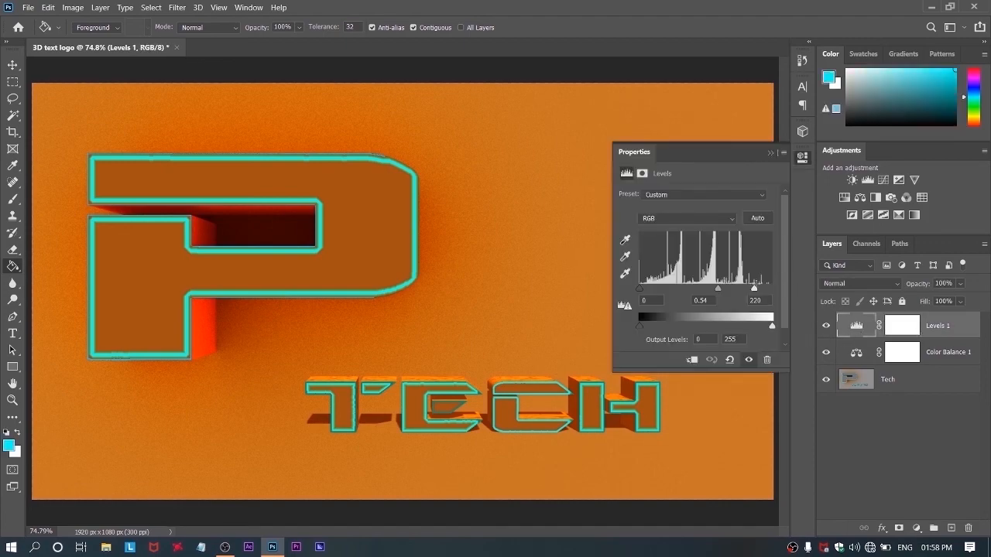
drag(758, 291, 713, 296)
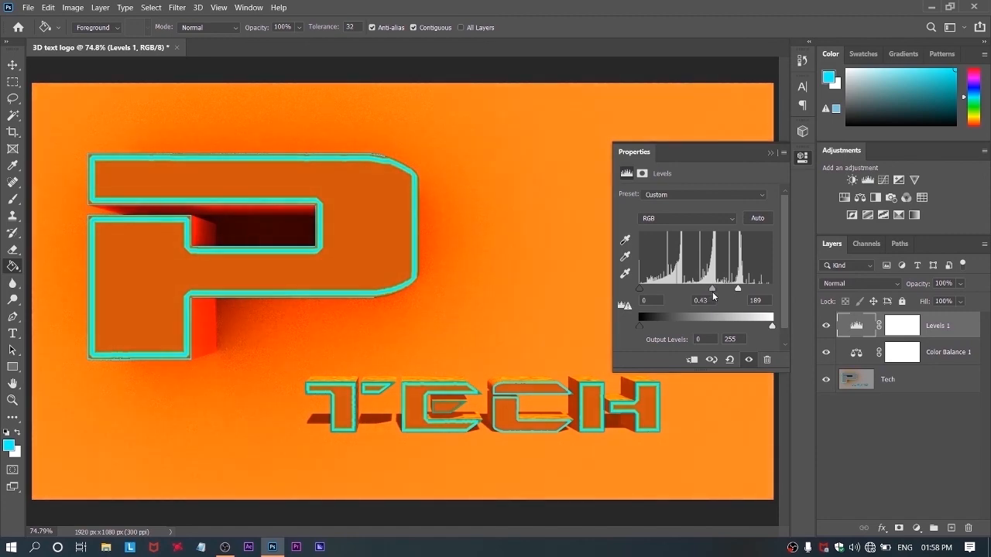
click(769, 155)
Set the Cyan-Red and Yellow-Blue midtone values of the Color Balance 1 adjustment to 0.
click(857, 355)
click(865, 357)
double_click(865, 357)
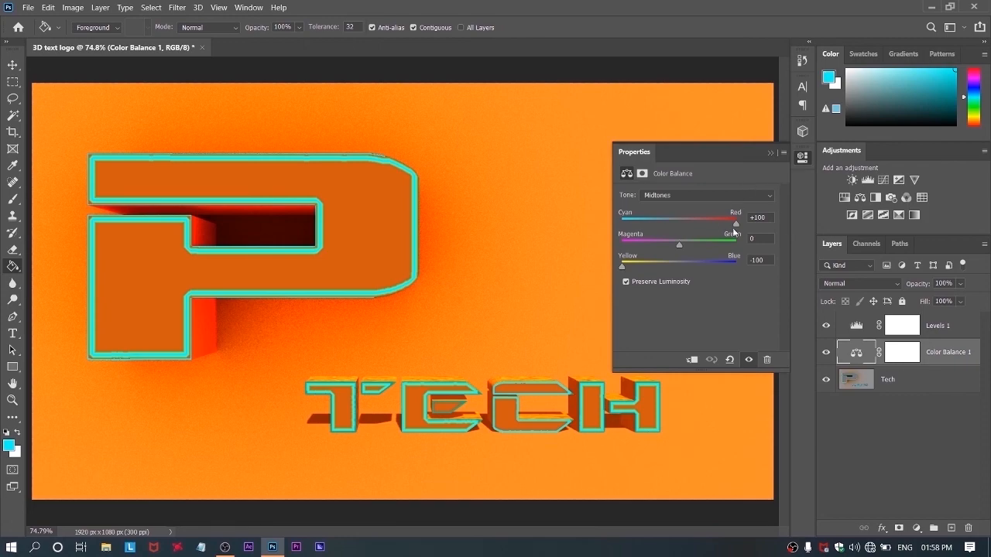
mouse_move(726, 226)
mouse_down()
mouse_move(659, 231)
mouse_move(697, 237)
mouse_move(732, 225)
mouse_up()
text(0)
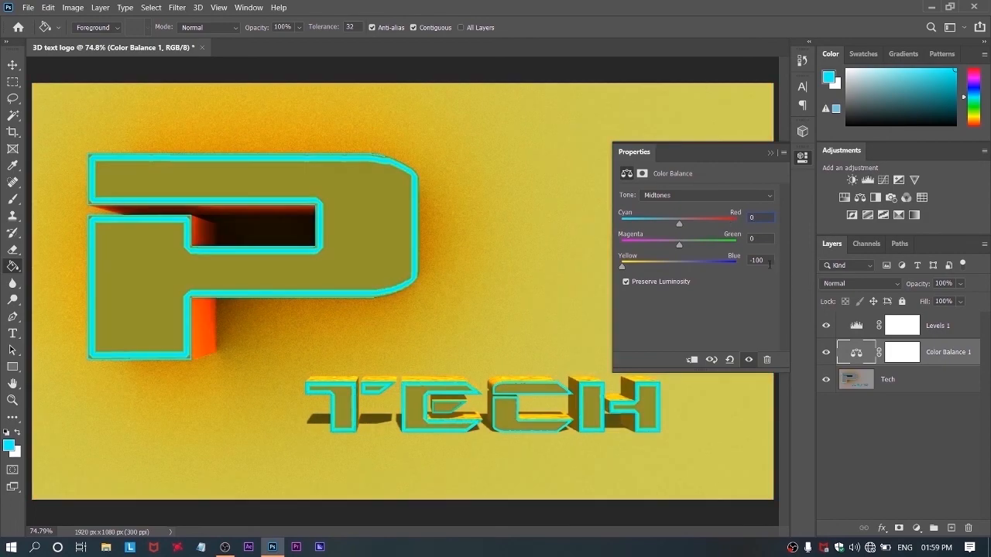
text(0)
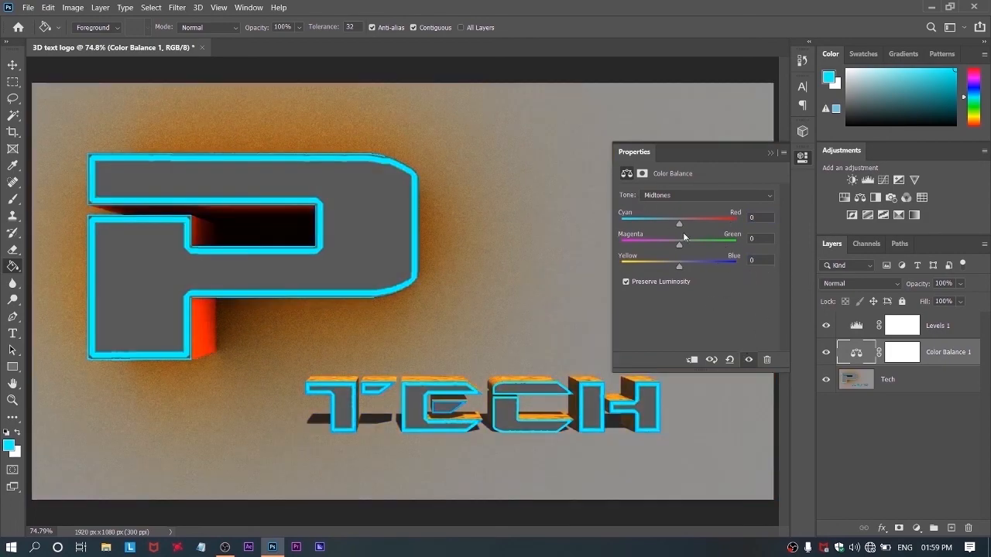
Set the Levels 1 adjustment's white input level to 255 and its midtone level to 0.72.
click(858, 327)
drag(742, 289, 804, 295)
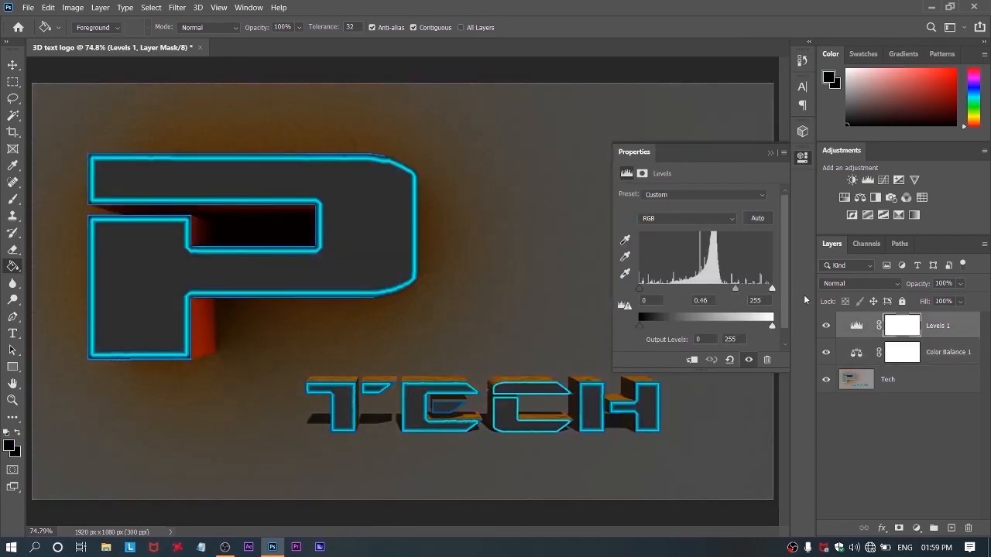
mouse_move(735, 290)
mouse_down()
mouse_move(703, 294)
mouse_move(720, 298)
mouse_up()
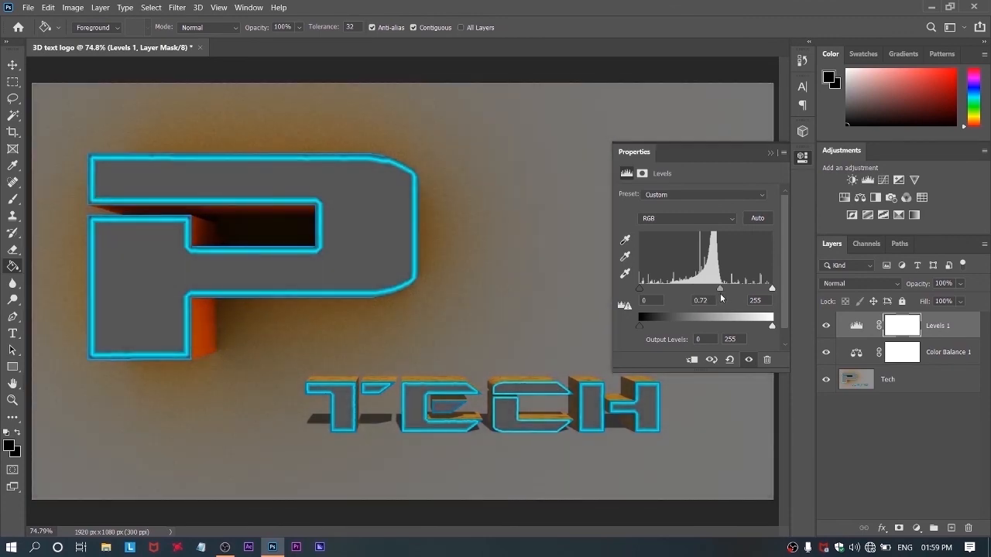
click(771, 153)
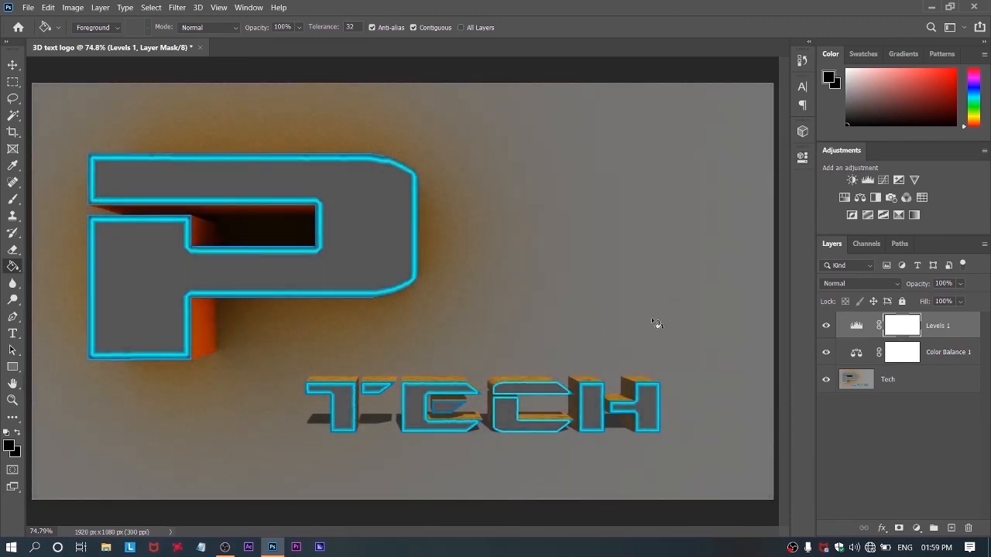
click(879, 460)
Select the E's small inner piece on the Tech layer with the Magic Wand and convert it into a 10-pixel-wide border selection.
alt+click(421, 420)
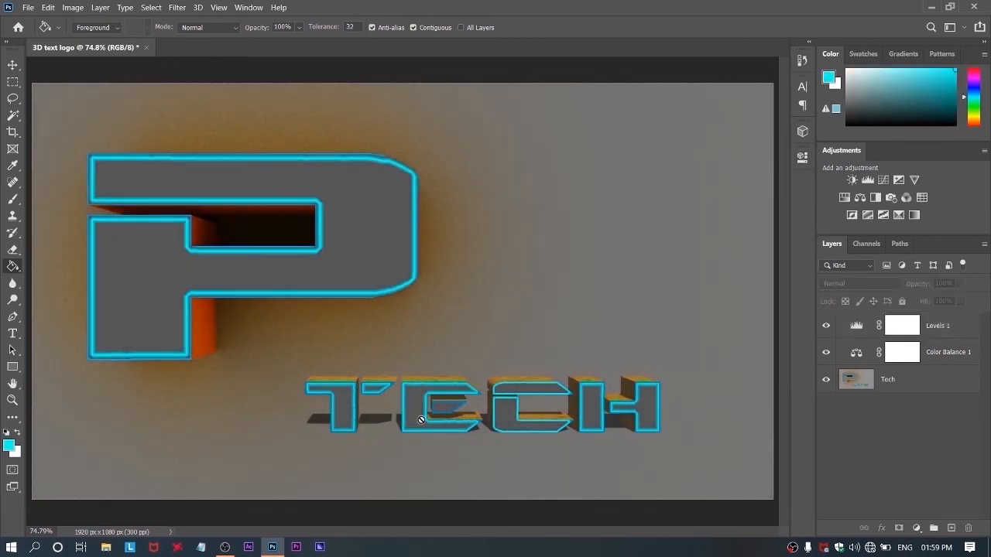
click(12, 114)
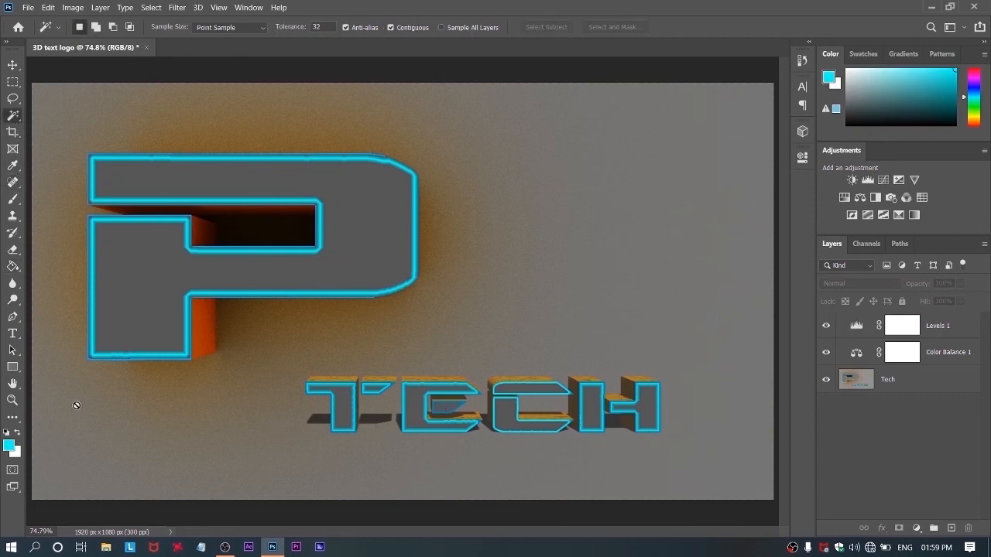
click(931, 384)
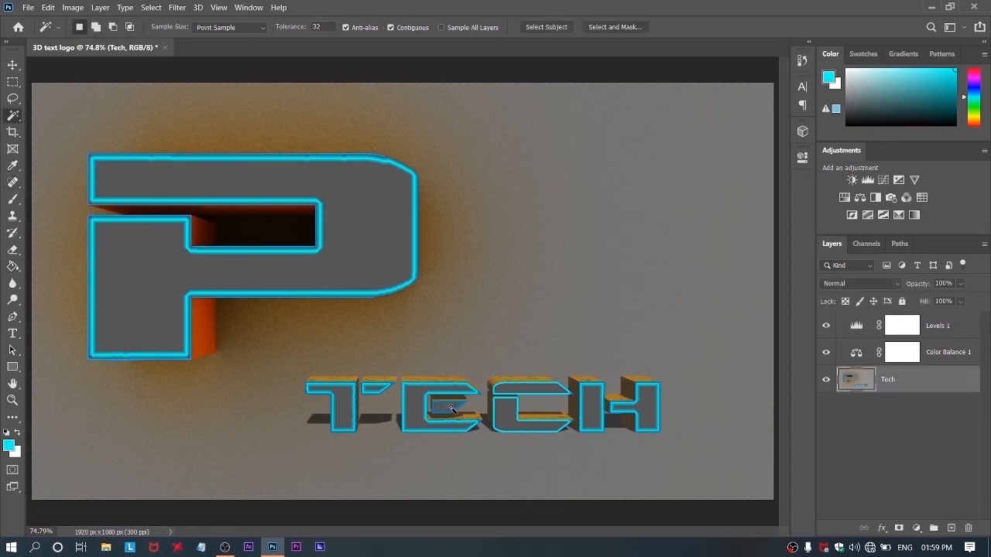
click(151, 7)
mouse_move(247, 183)
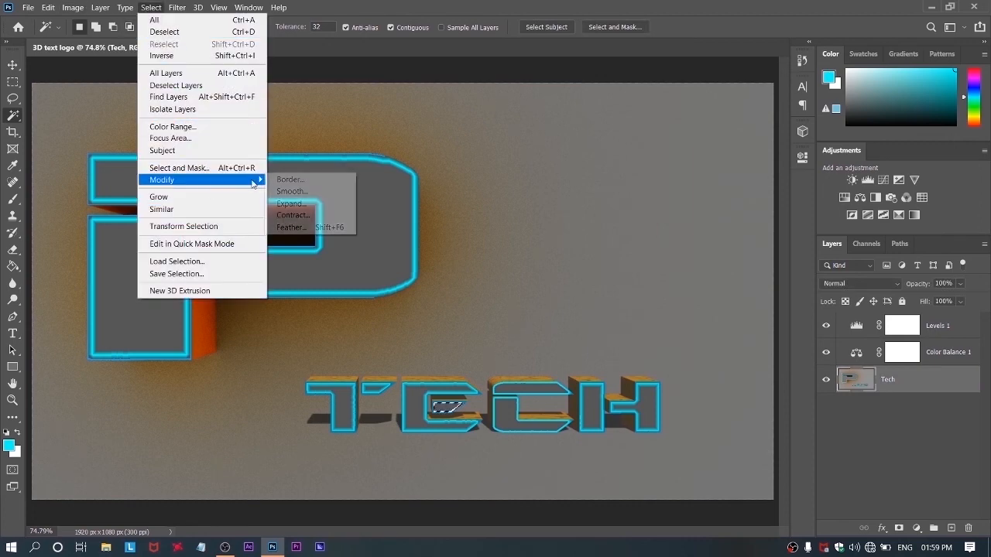
click(292, 179)
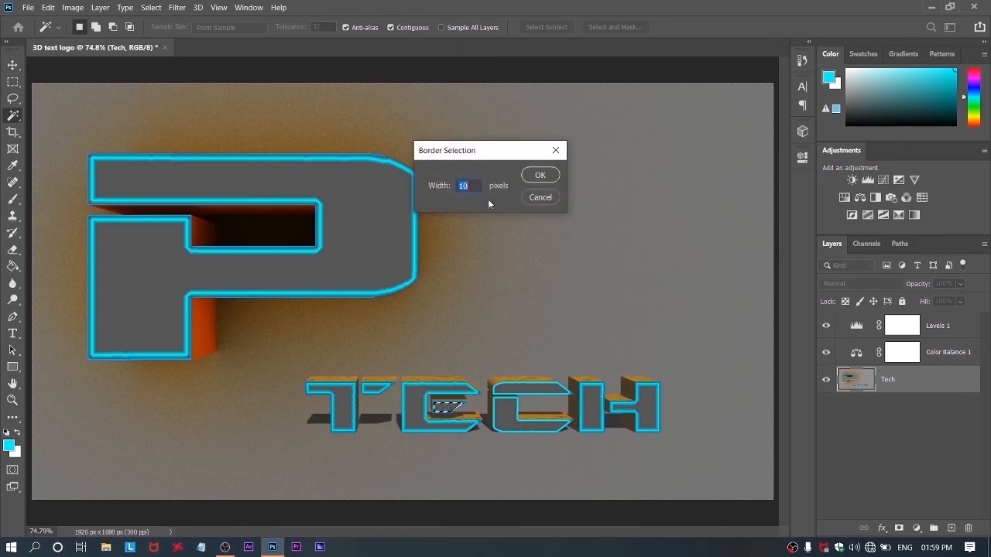
click(539, 176)
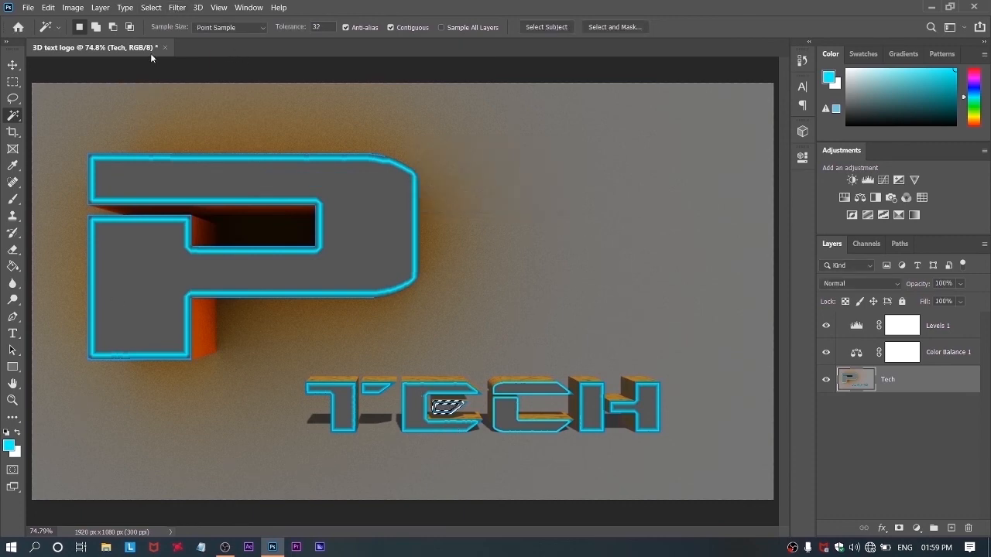
Fill the border selection around the E's inner piece with cyan using the Paint Bucket and deselect.
click(12, 266)
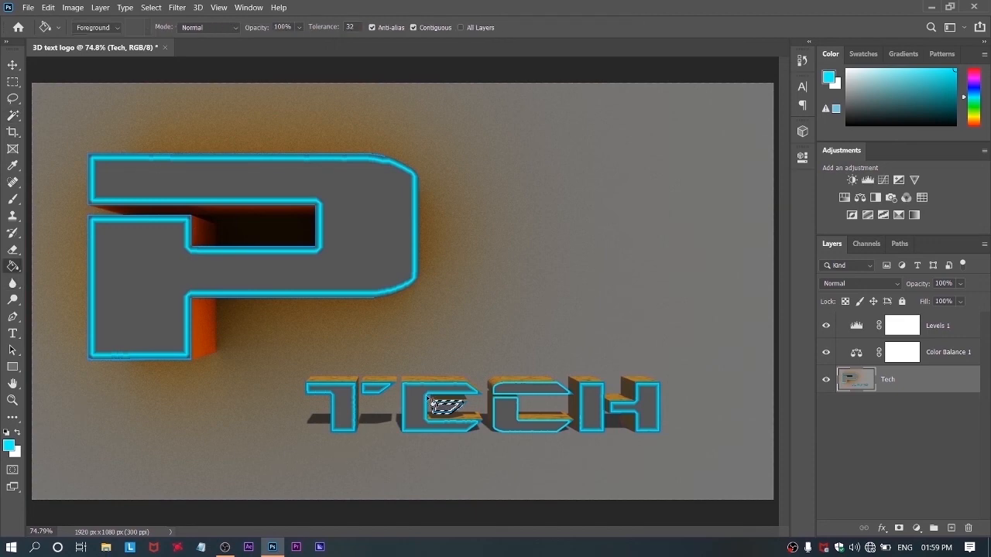
scroll(442, 386, up, 5)
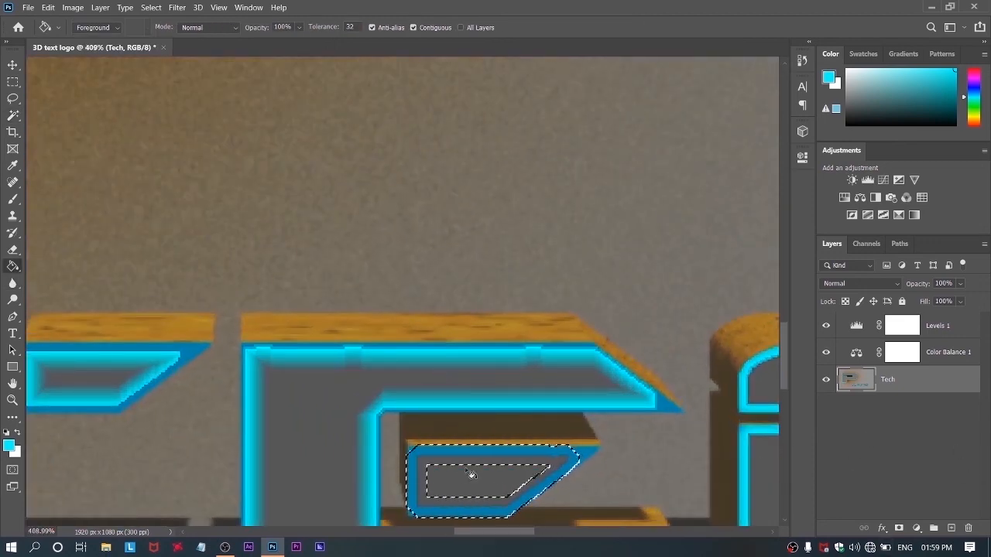
click(416, 511)
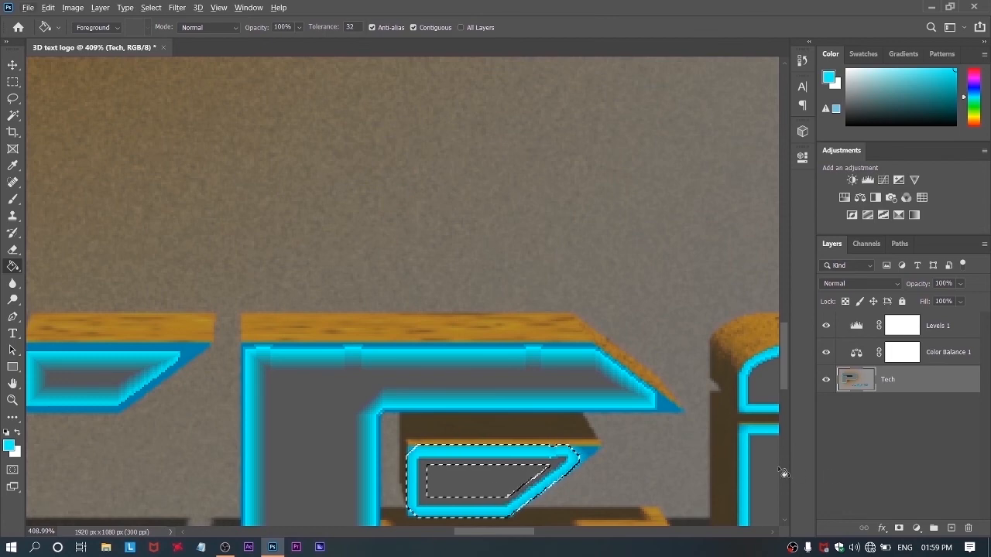
key(ctrl+d)
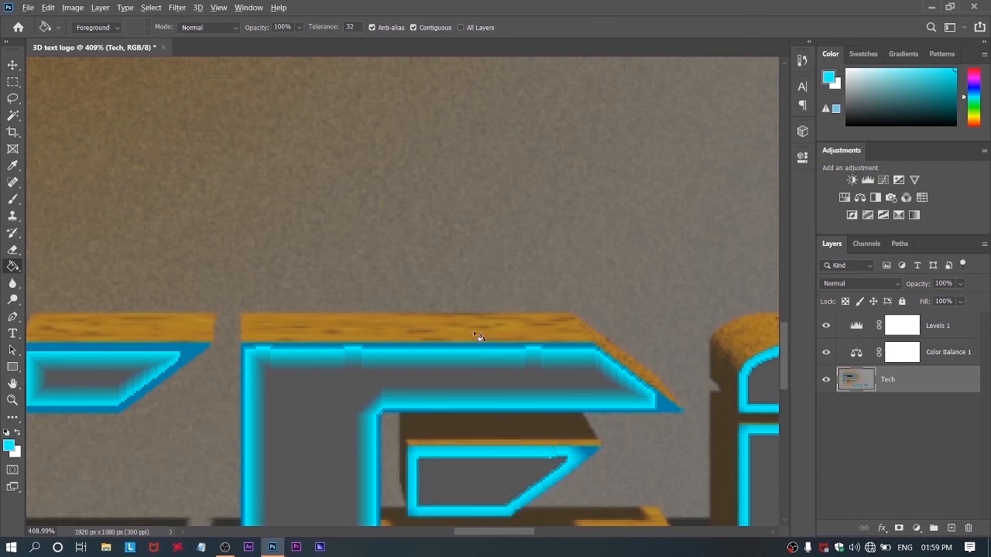
scroll(478, 337, down, 10)
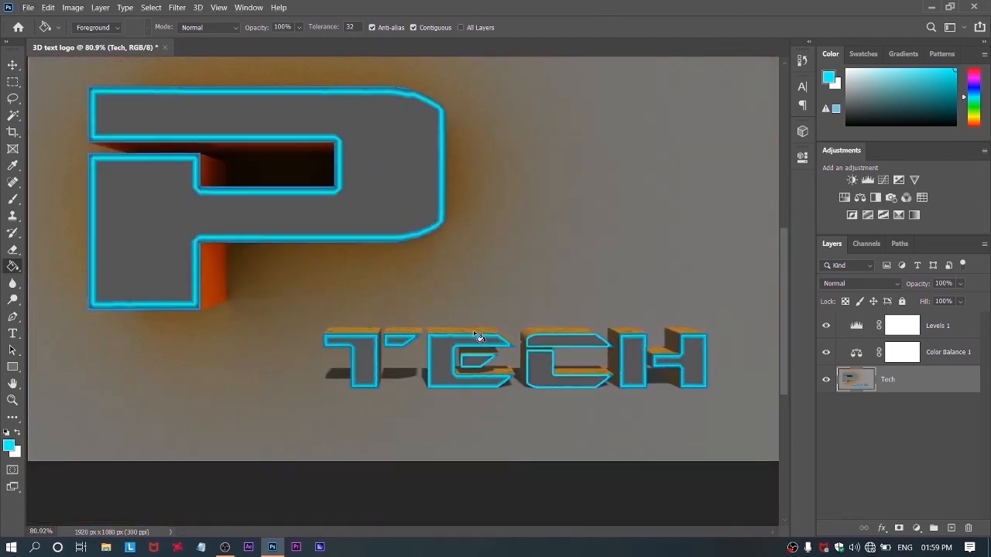
scroll(478, 337, down, 2)
click(880, 439)
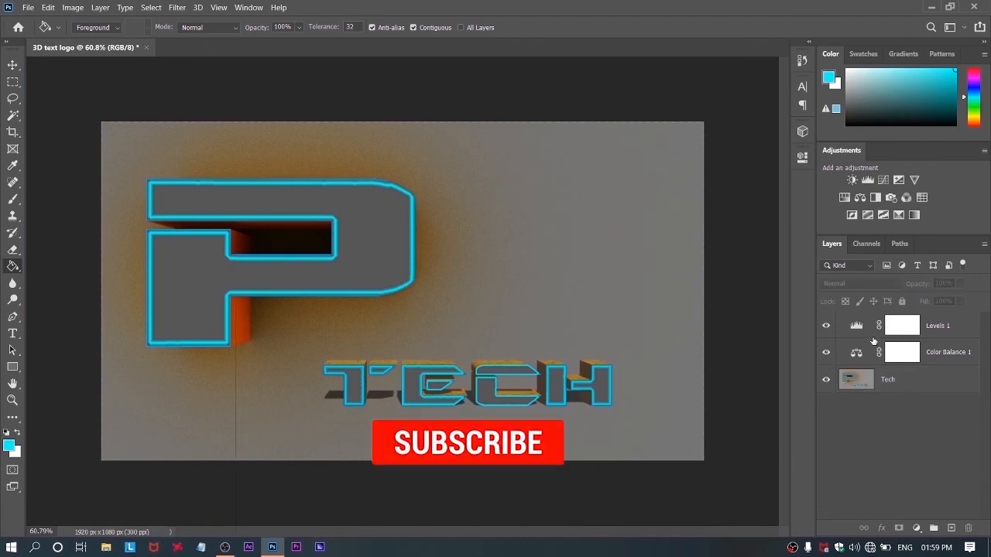
Toggle the Levels 1 and Color Balance 1 layers' visibility to compare the image with and without each adjustment.
click(824, 327)
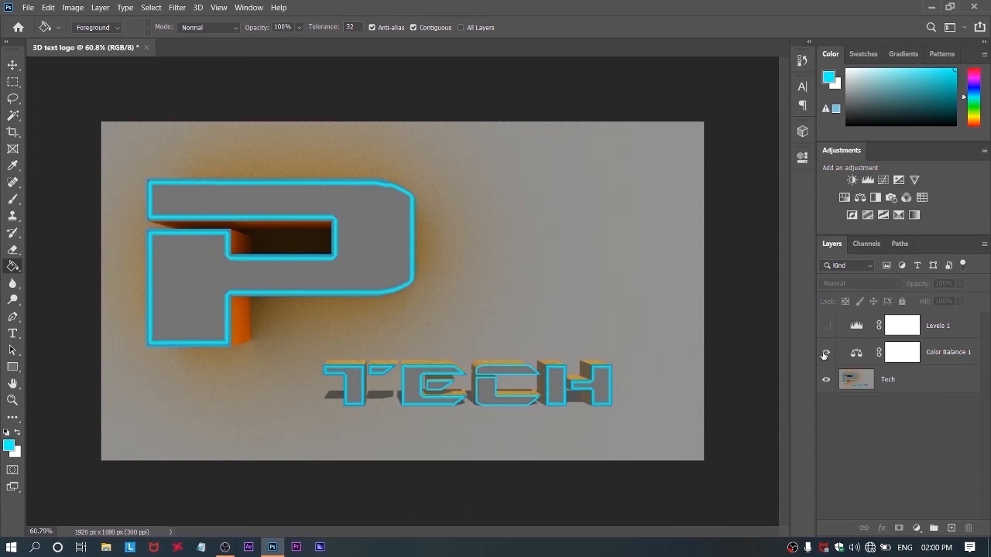
click(826, 326)
click(826, 326)
click(826, 326)
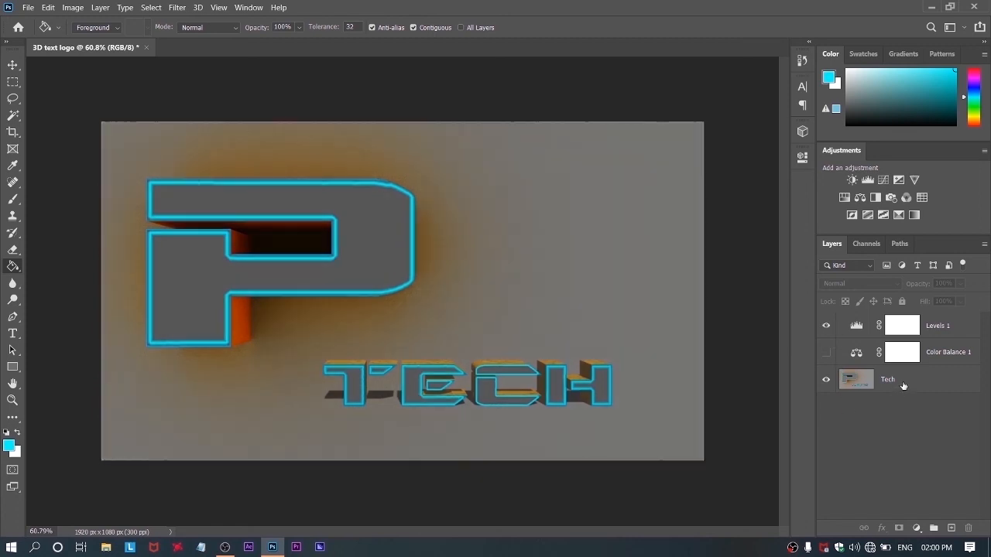
Set the Levels 1 adjustment's white input level to 205 and its midtone level to 0.82.
double_click(856, 326)
drag(772, 290, 756, 292)
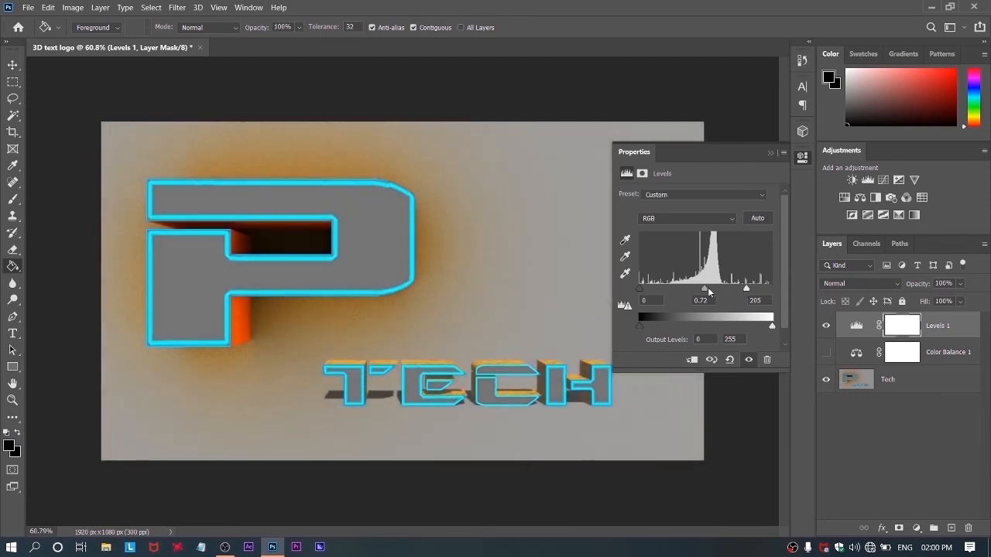
drag(704, 289, 700, 312)
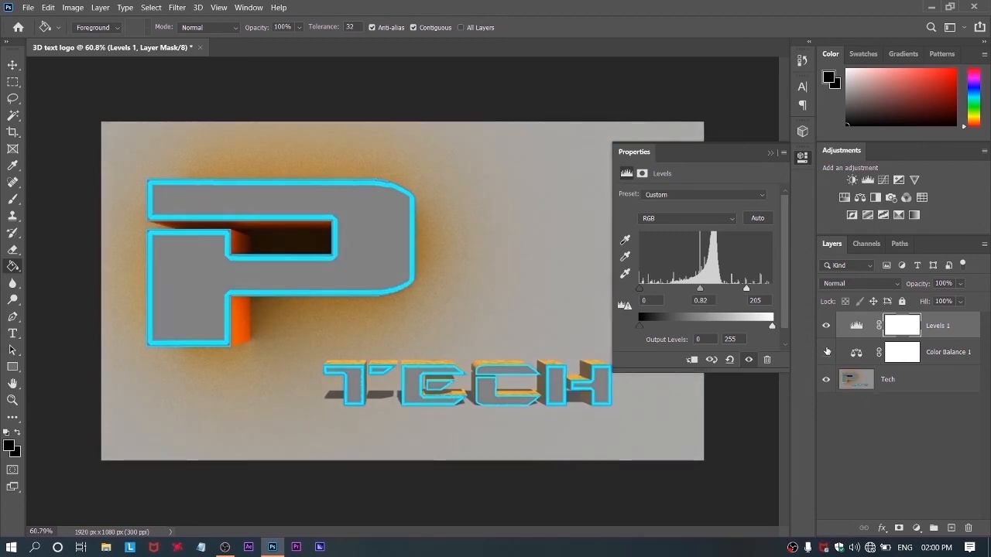
Set the Color Balance 1 adjustment's midtones to +100 on Cyan–Red and -100 on Yellow–Blue.
click(858, 354)
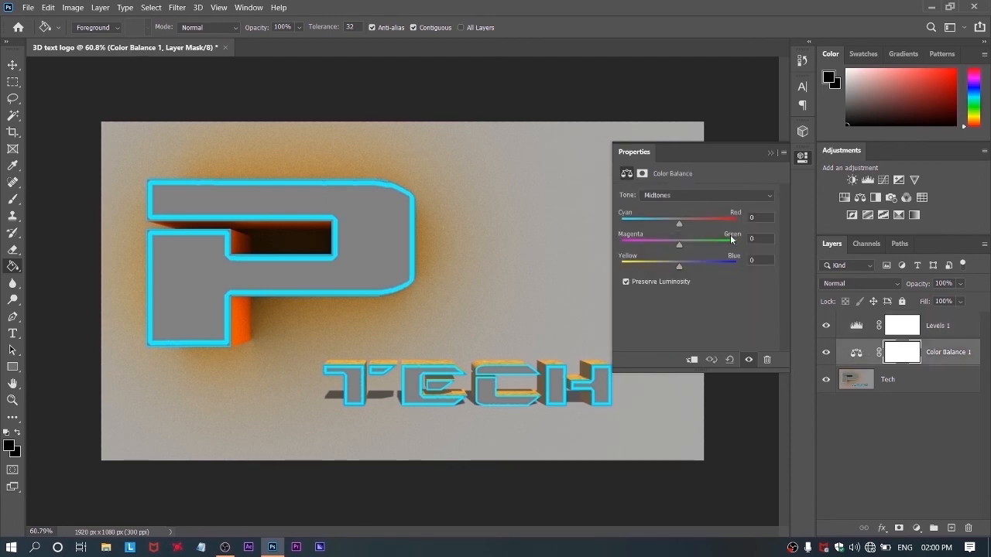
drag(679, 225, 746, 237)
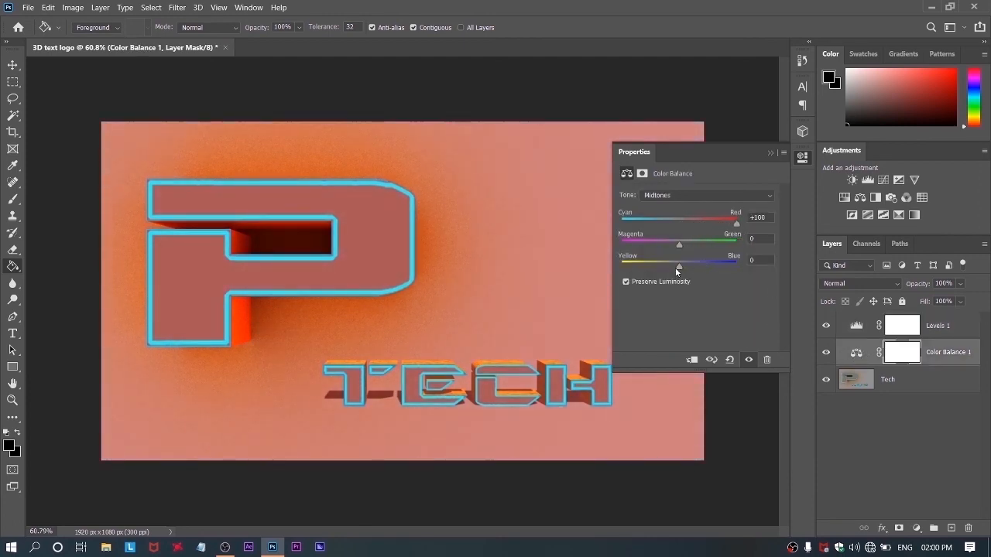
drag(680, 269, 601, 277)
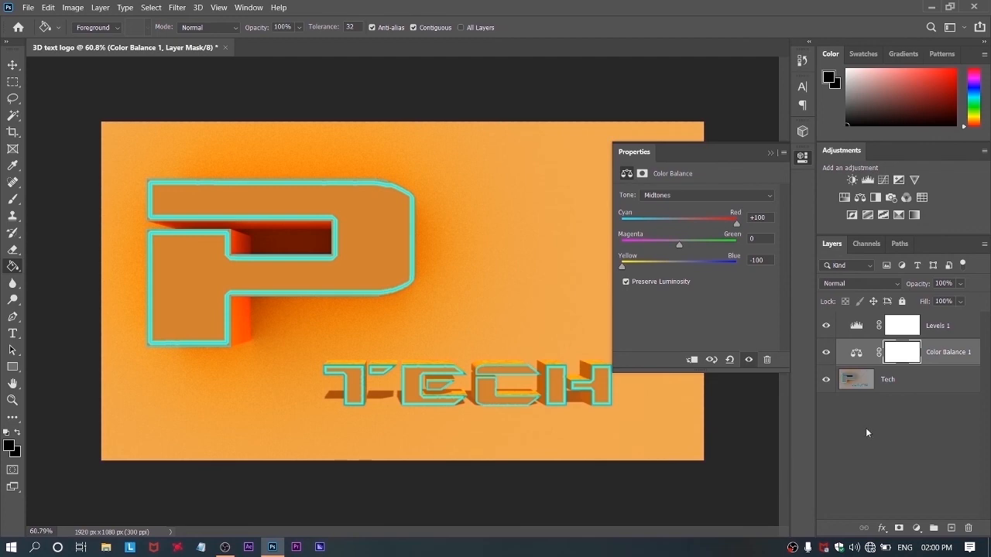
Set the Levels 1 adjustment's white input level to 175 and its midtone level to 0.41, and collapse the adjustment's properties.
click(855, 326)
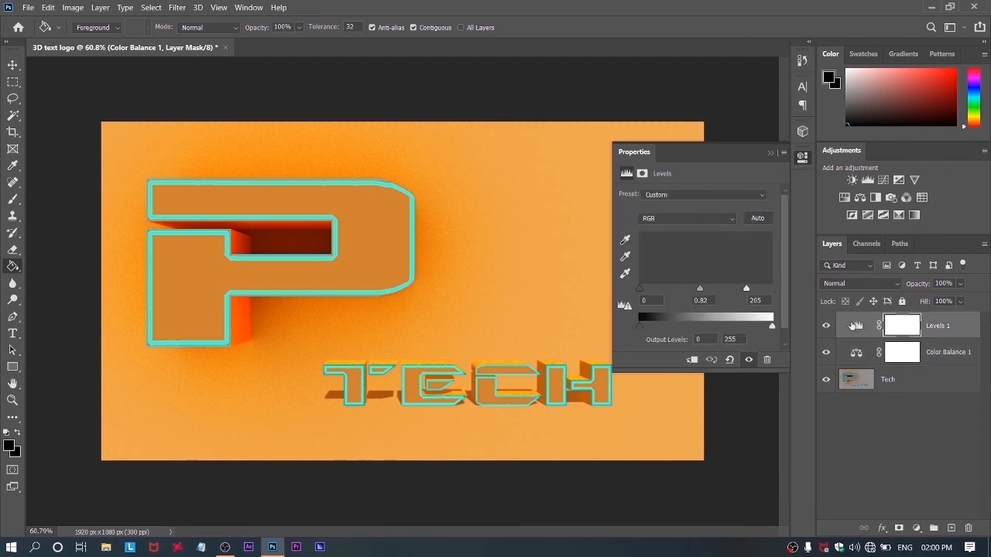
drag(750, 294, 777, 299)
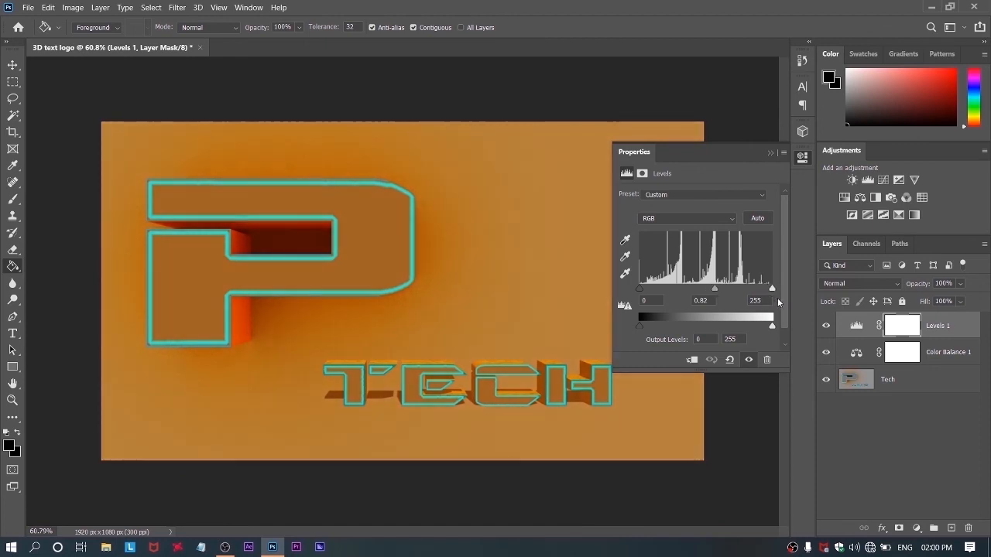
mouse_move(715, 289)
mouse_down()
mouse_move(757, 290)
mouse_move(730, 293)
mouse_up()
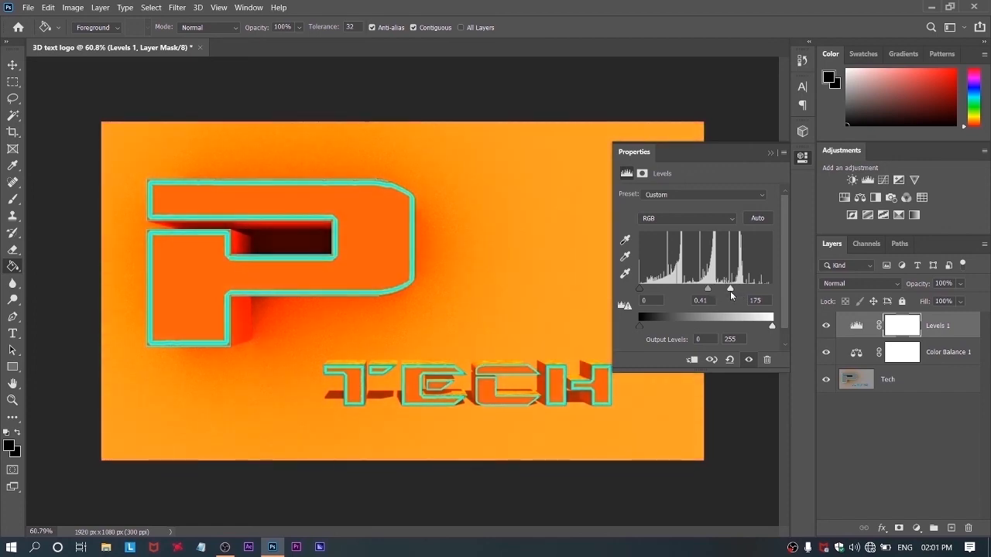
click(926, 490)
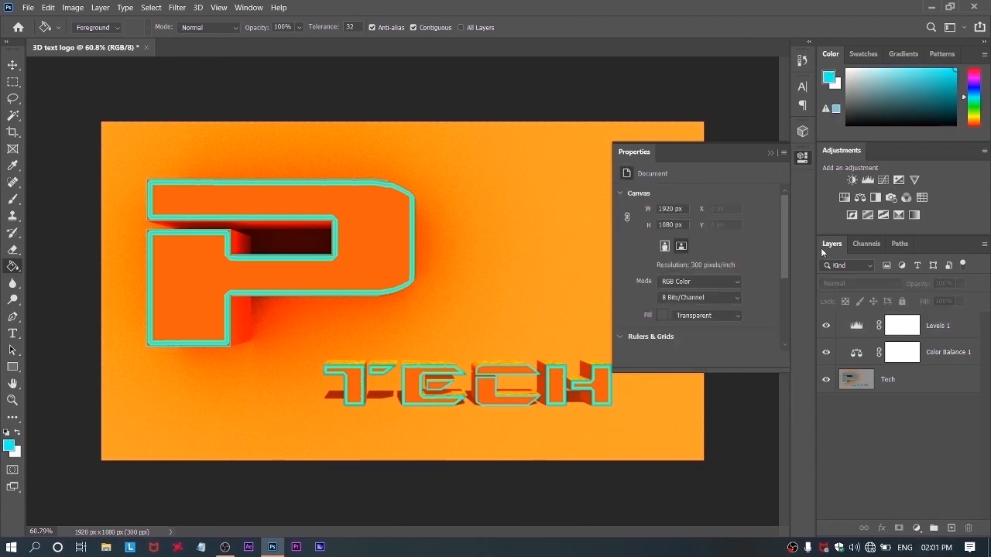
click(771, 153)
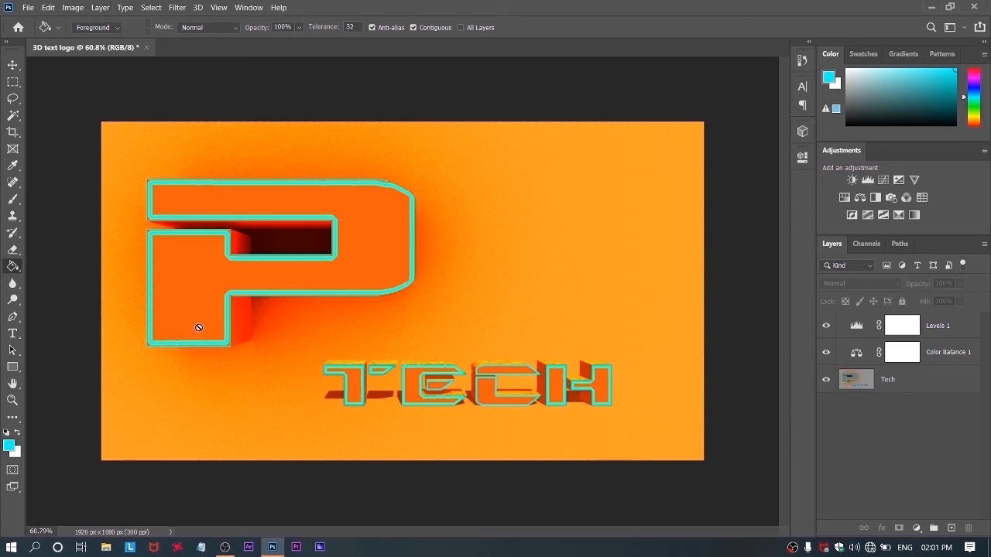
Try -100 on Cyan–Red in the Color Balance 1 midtones, restore it to +100, and close the adjustment's properties.
double_click(857, 353)
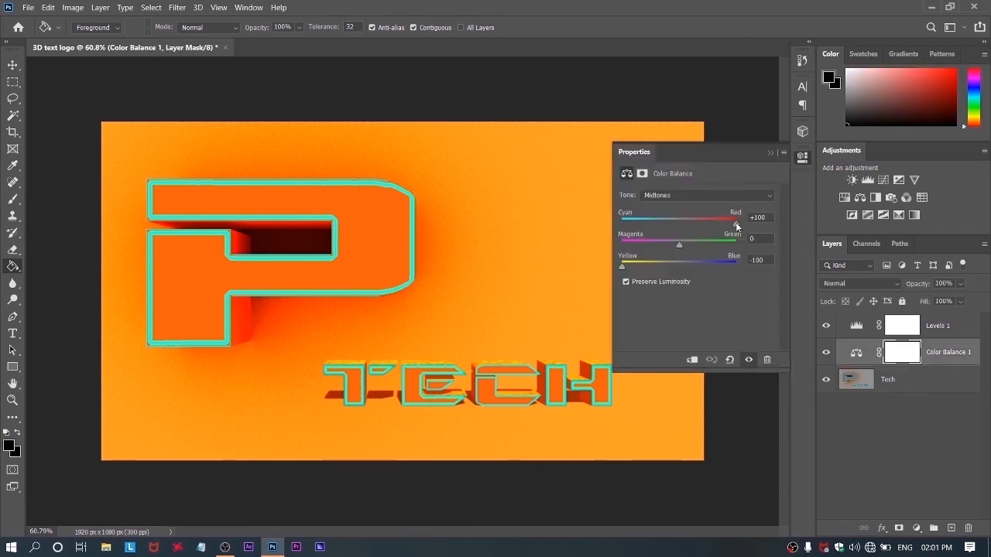
drag(736, 224, 588, 230)
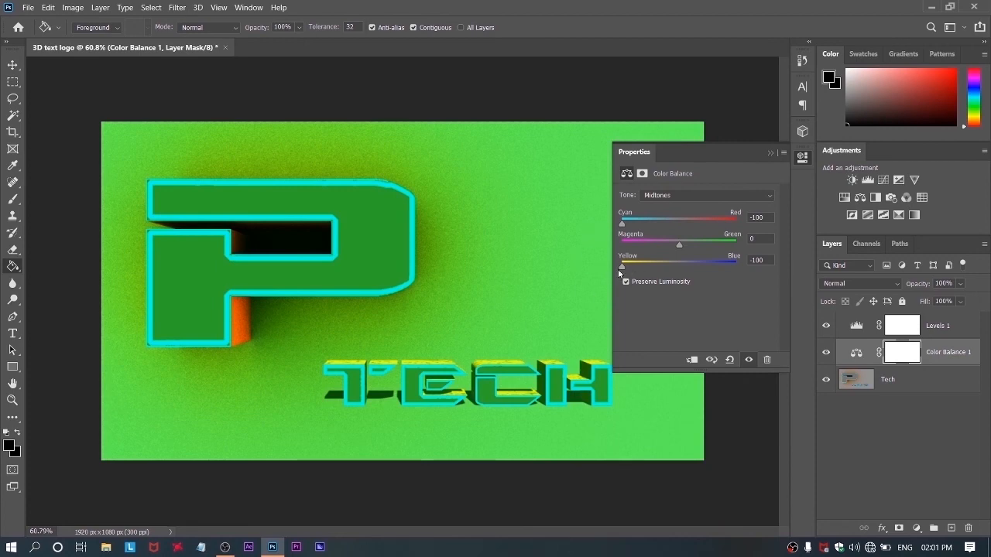
drag(626, 267, 571, 276)
drag(622, 225, 771, 227)
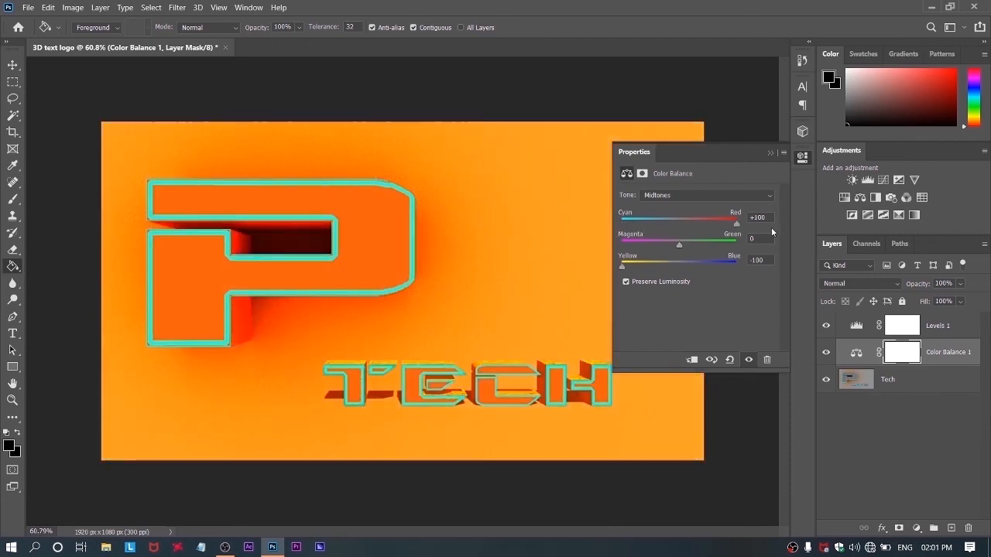
click(771, 153)
click(865, 438)
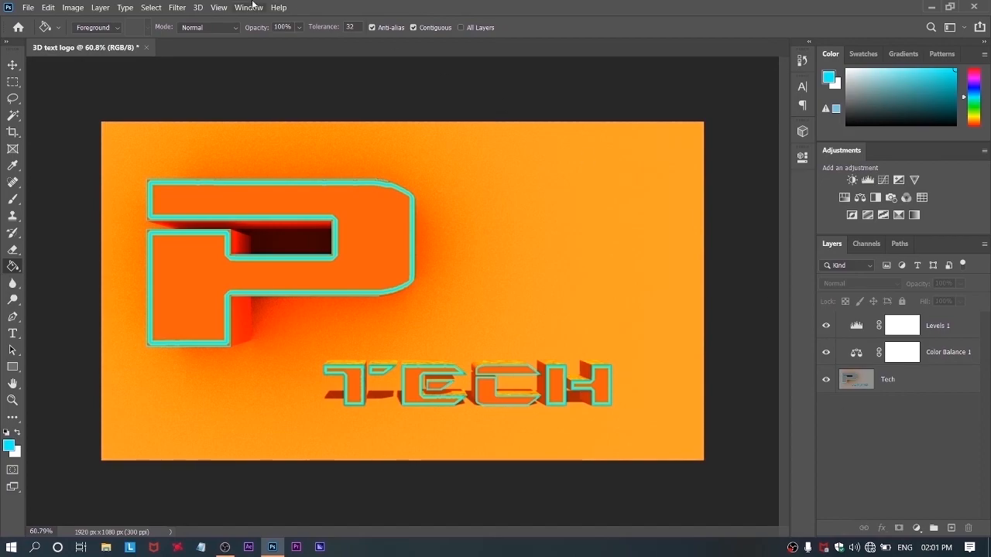